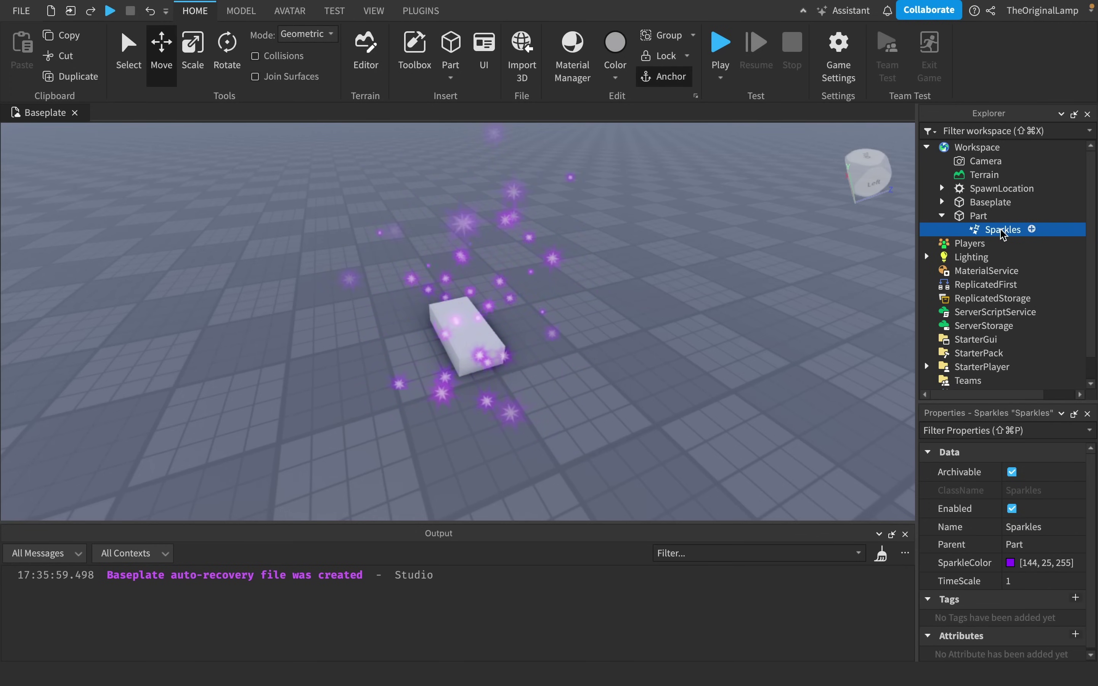
pyautogui.click(1000, 216)
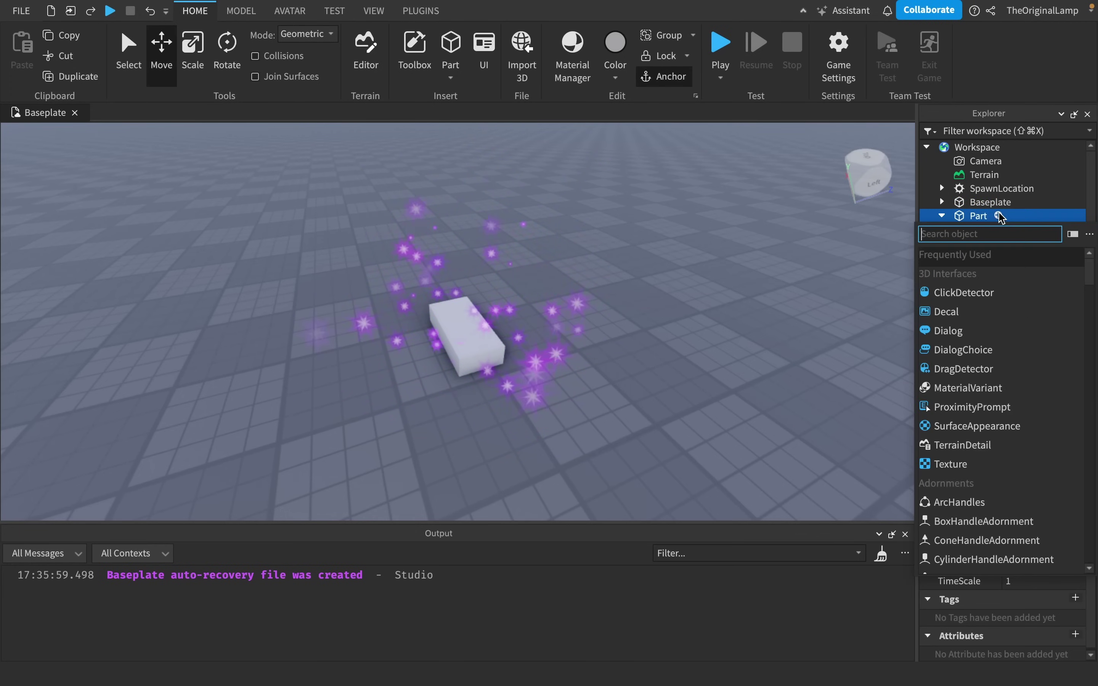
pyautogui.write('spa')
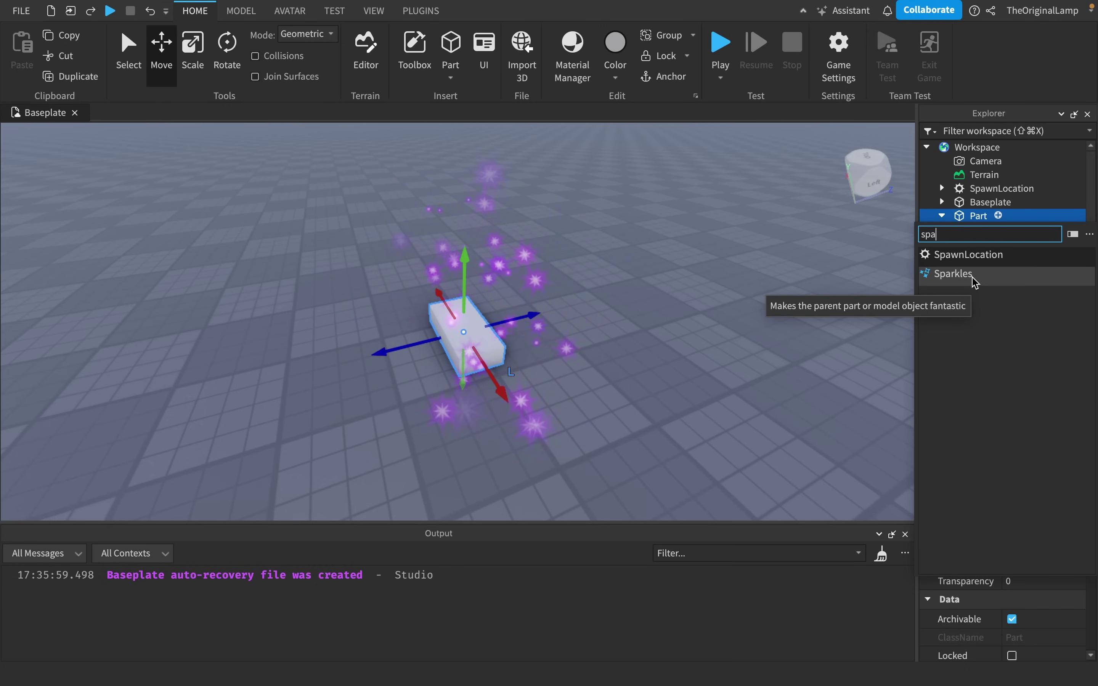
pyautogui.click(813, 262)
pyautogui.moveTo(813, 262); pyautogui.dragTo(793, 345, button='right')
pyautogui.scroll(2, 794, 345)
pyautogui.click(794, 346)
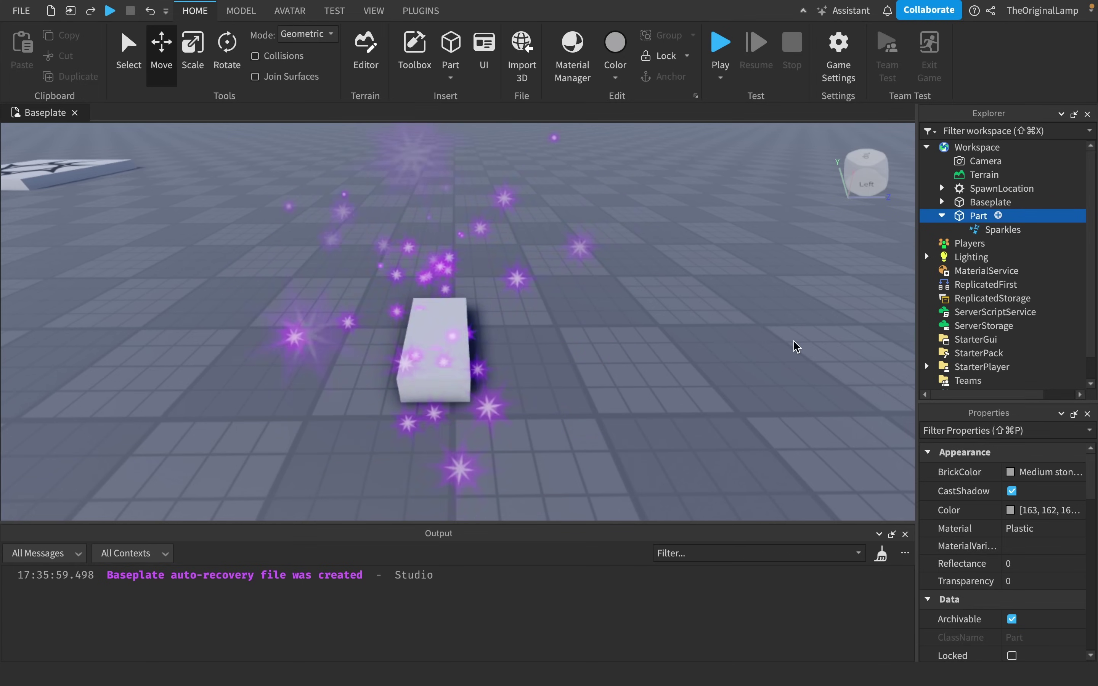
# Delete the Sparkles object from the Part and insert a new Sparkles object into the same Part.
pyautogui.click(1033, 229)
pyautogui.press('Delete')
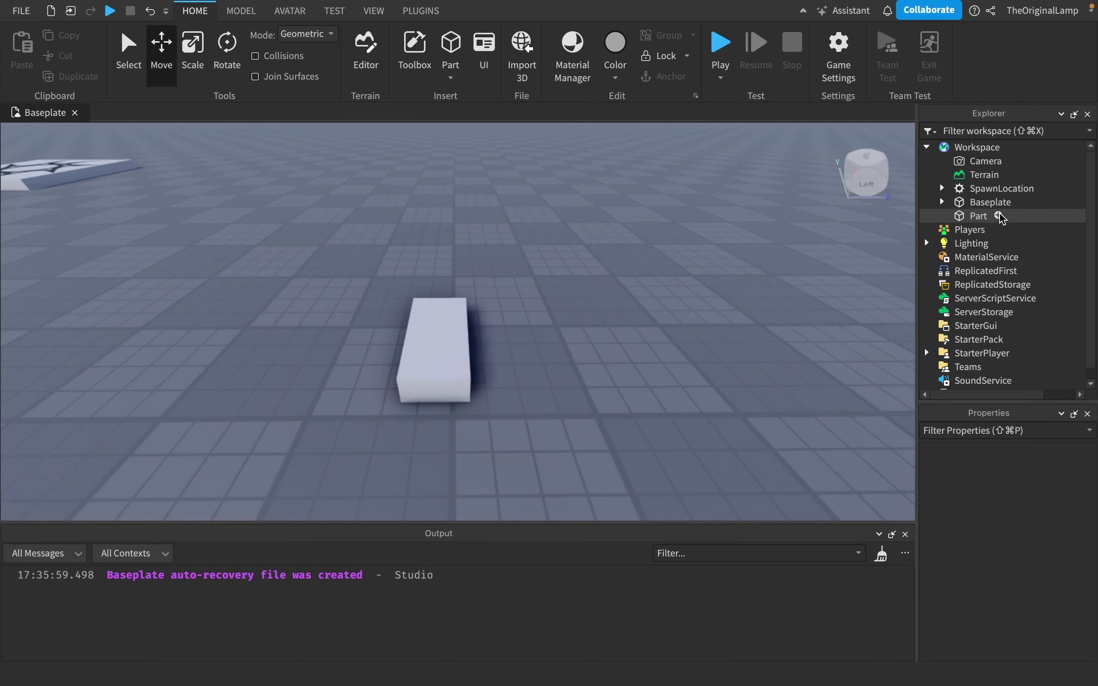
pyautogui.click(999, 217)
pyautogui.write('spa')
pyautogui.click(958, 272)
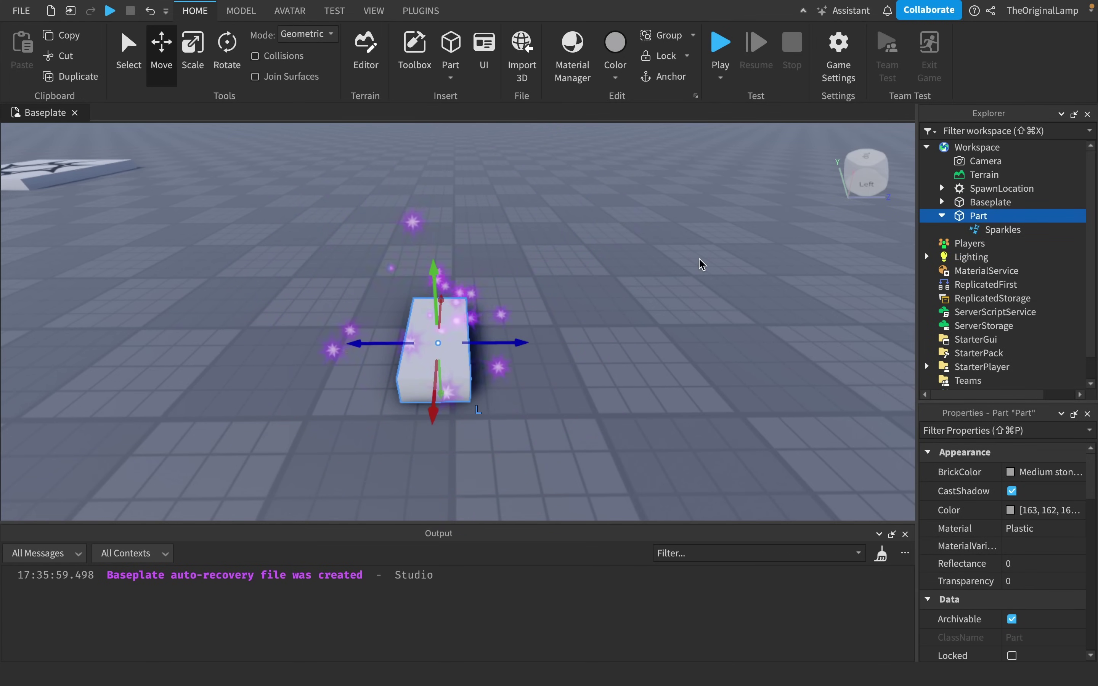
# Switch to the Select tool and examine the sparkle effect around the part from different angles and distances.
pyautogui.moveTo(699, 258); pyautogui.dragTo(702, 285, button='right')
pyautogui.press('super+1')
pyautogui.scroll(4, 703, 289)
pyautogui.scroll(-4, 703, 289)
pyautogui.scroll(-4, 702, 286)
pyautogui.moveTo(454, 365); pyautogui.dragTo(583, 318, button='right')
pyautogui.scroll(3, 583, 321)
pyautogui.scroll(-3, 584, 321)
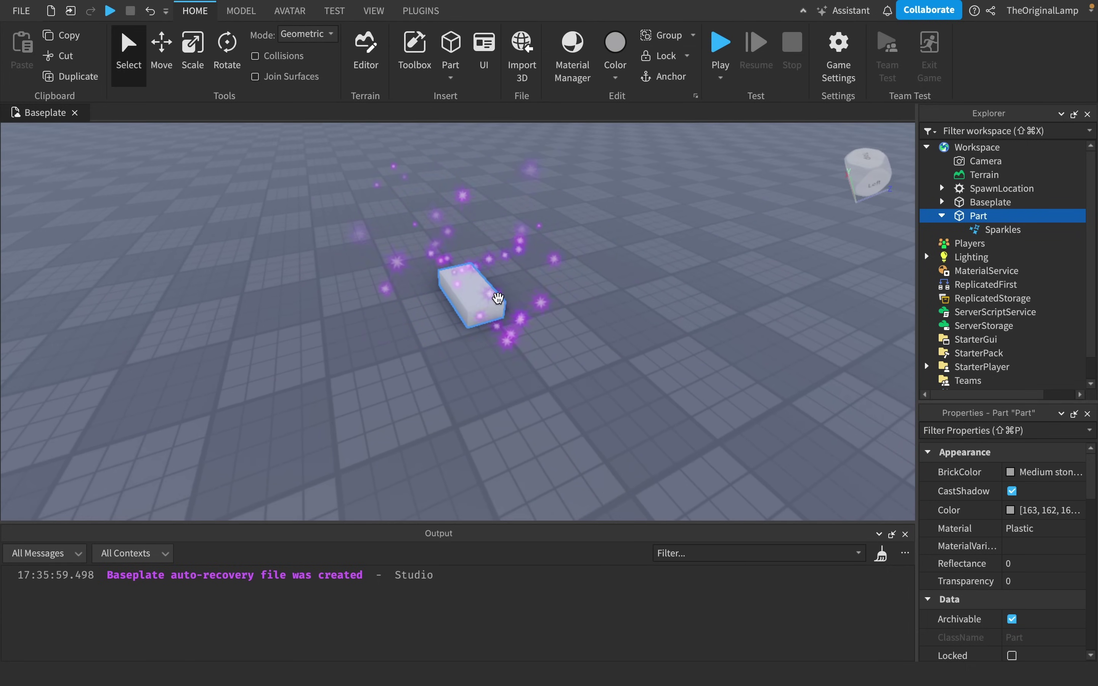
pyautogui.moveTo(676, 301); pyautogui.dragTo(677, 300, button='right')
pyautogui.scroll(4, 676, 301)
pyautogui.scroll(-4, 676, 302)
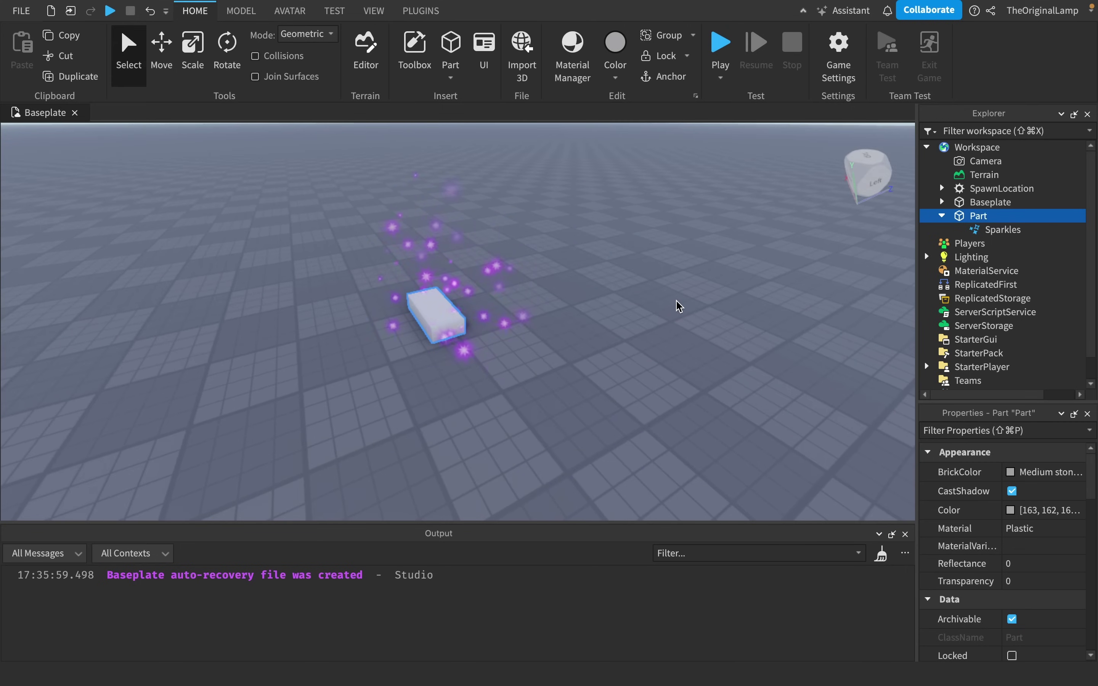
# Set the Sparkles object's SparkleColor to magenta (236, 53, 246) and open its TimeScale value.
pyautogui.click(1003, 229)
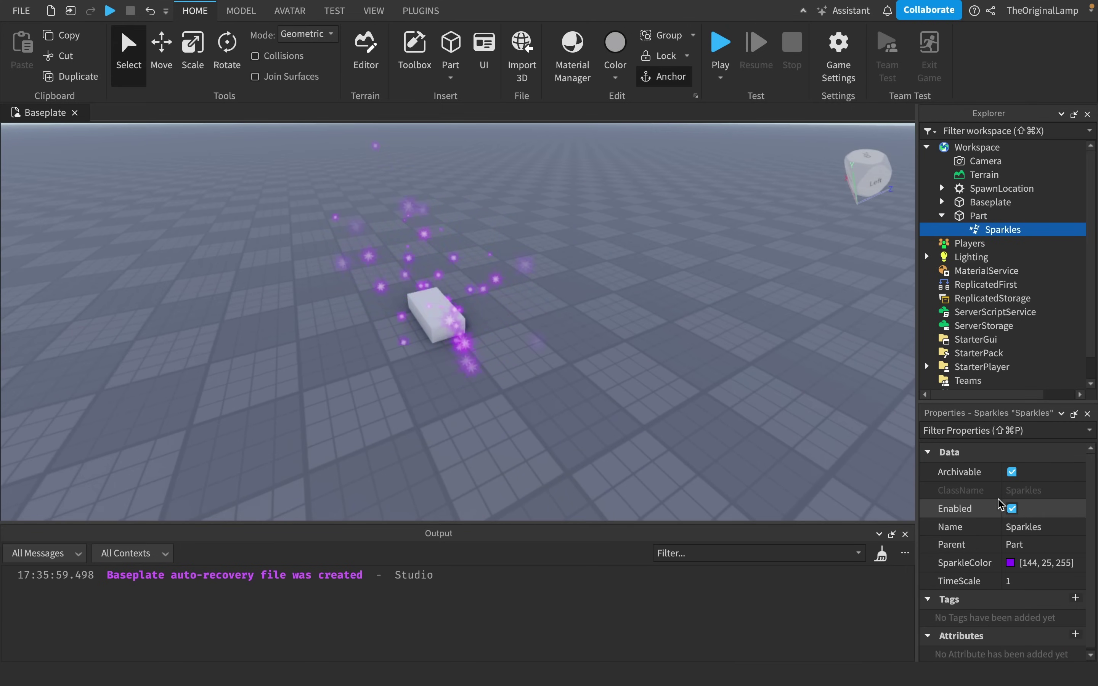
pyautogui.click(1011, 562)
pyautogui.moveTo(1004, 565); pyautogui.dragTo(1029, 562)
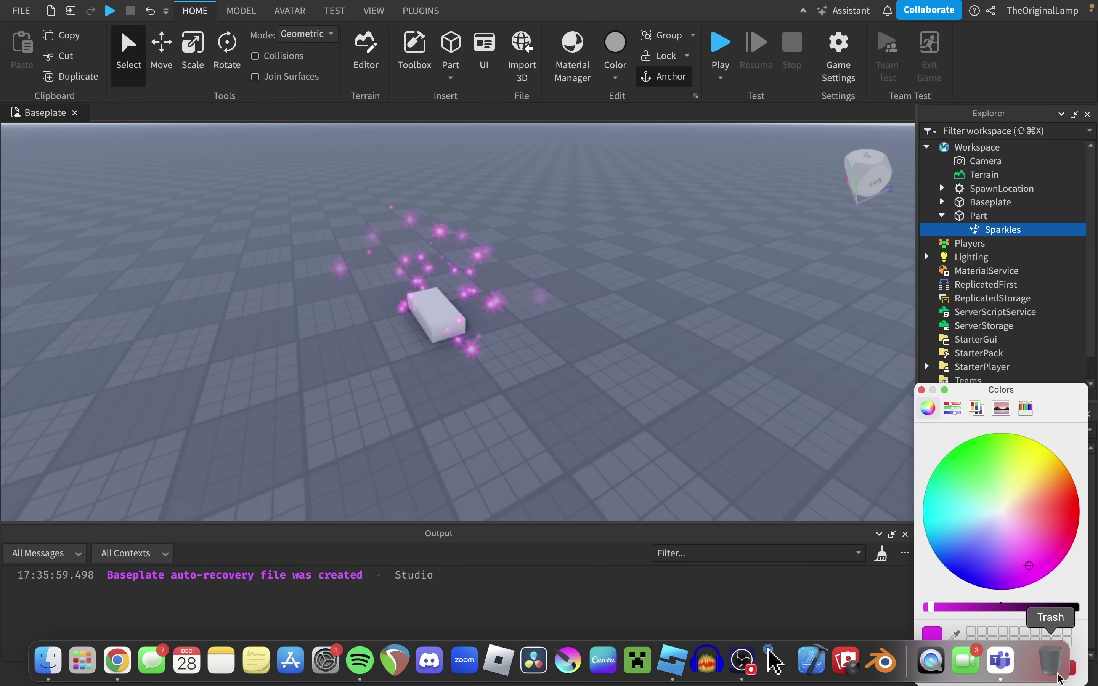
pyautogui.click(1050, 667)
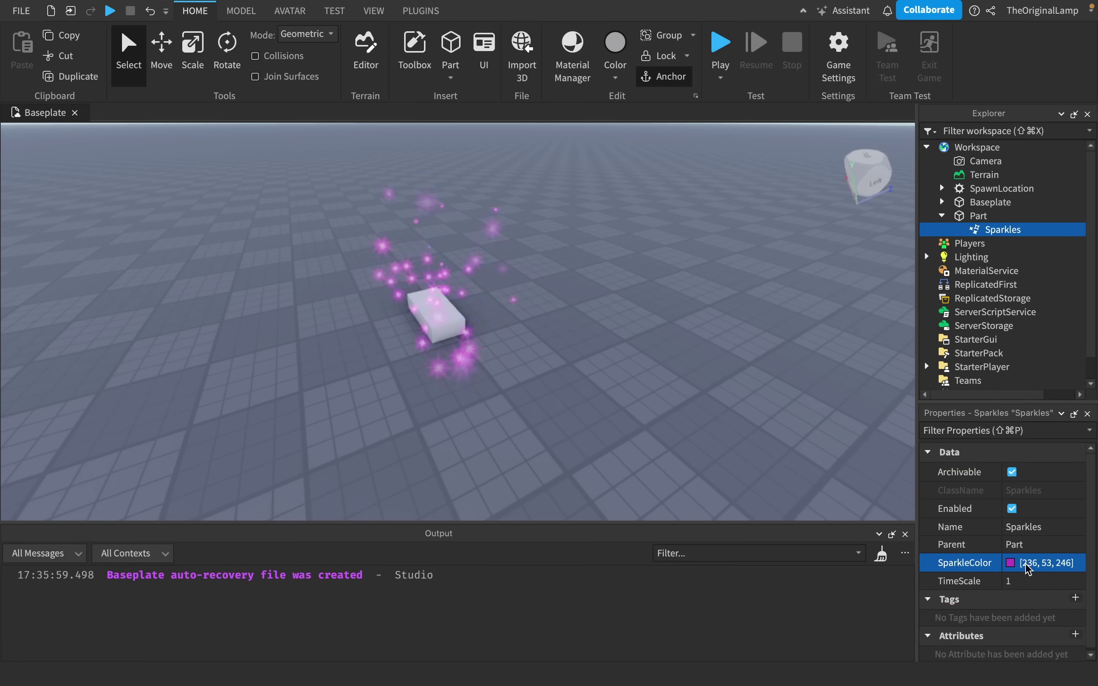
pyautogui.click(1026, 580)
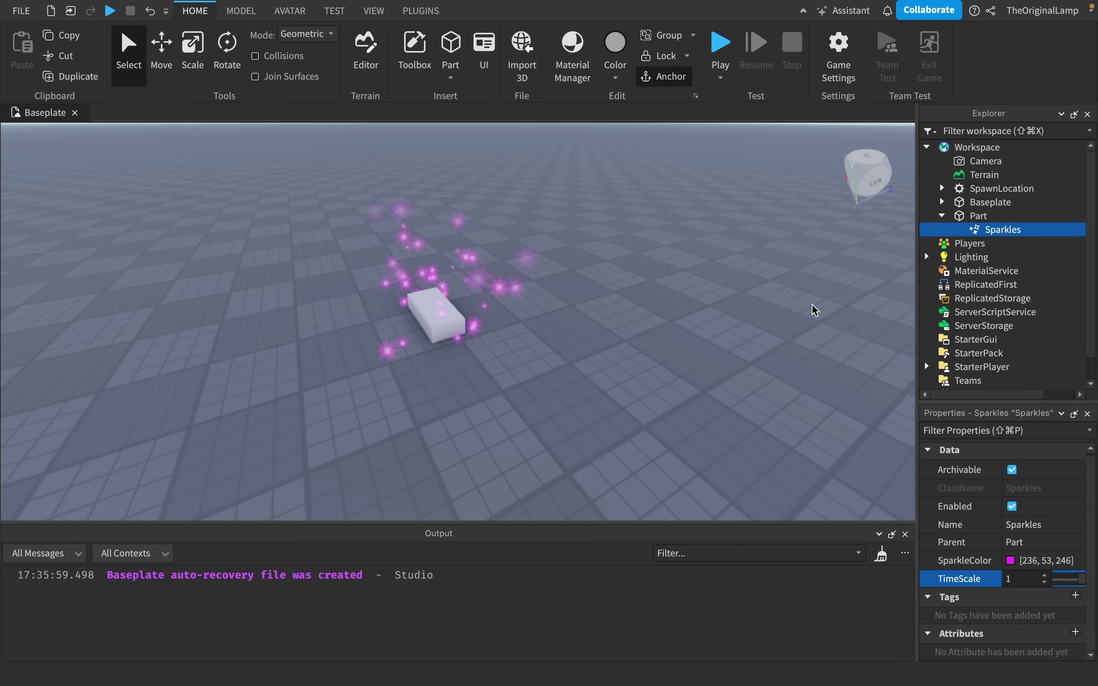
# Insert a second Part on the baseplate, to one side of the sparkling part.
pyautogui.moveTo(812, 305); pyautogui.dragTo(805, 255, button='right')
pyautogui.press('d')
pyautogui.click(455, 59)
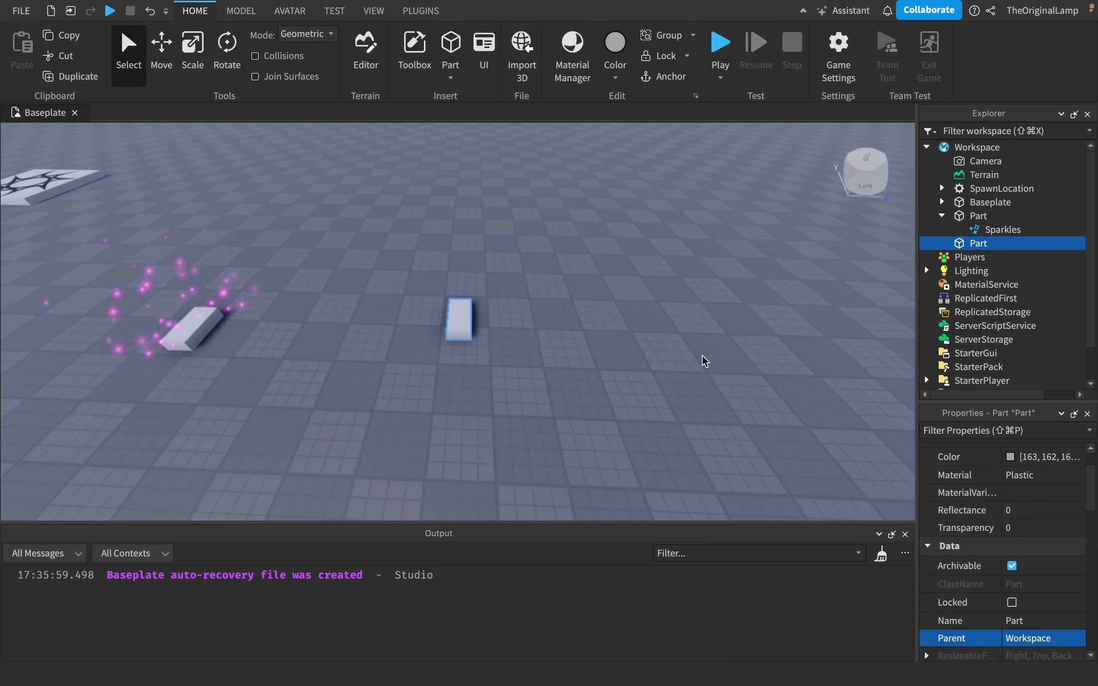
pyautogui.press('a')
pyautogui.moveTo(614, 320); pyautogui.dragTo(546, 322)
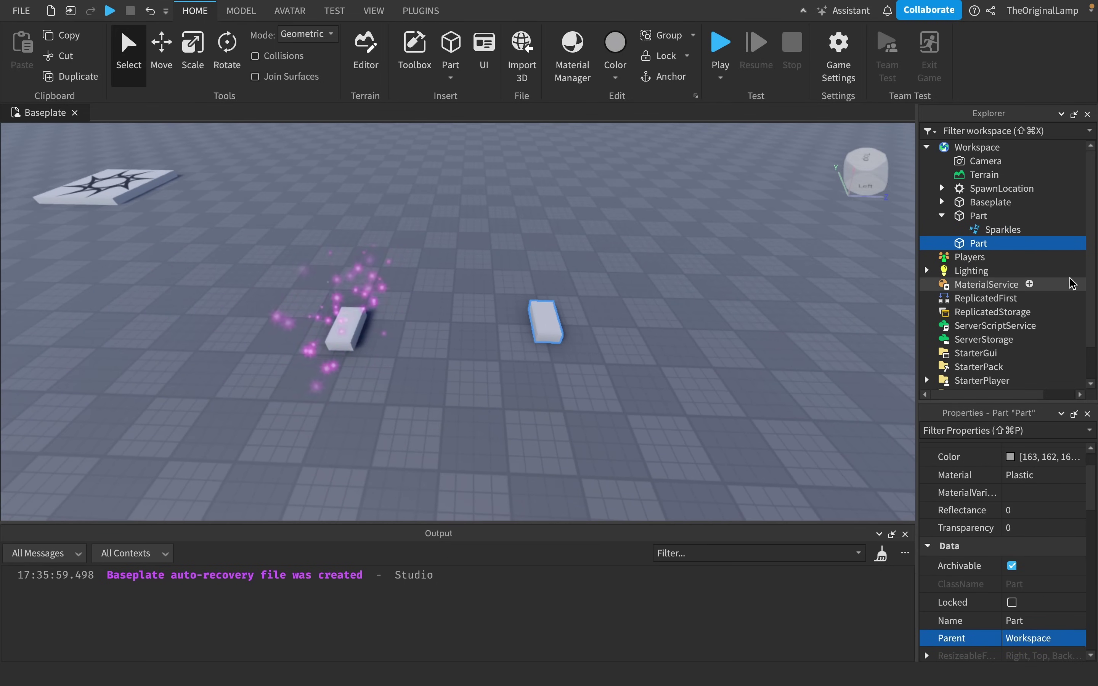
# Insert a ParticleEmitter into the newly added Part.
pyautogui.click(998, 243)
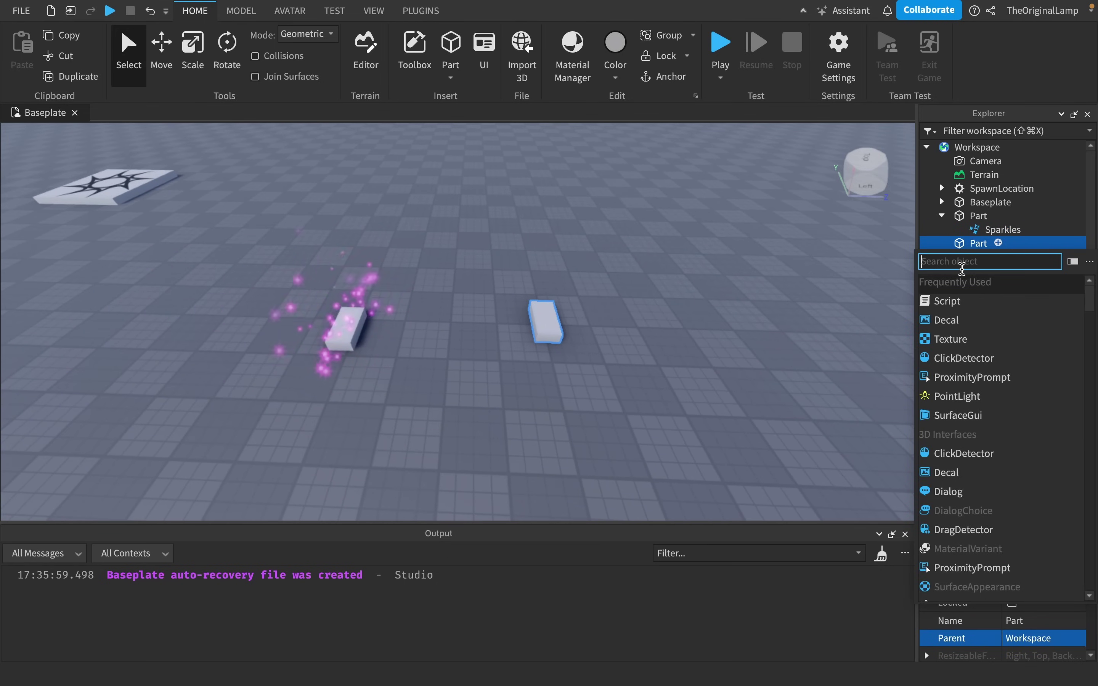
pyautogui.write('par')
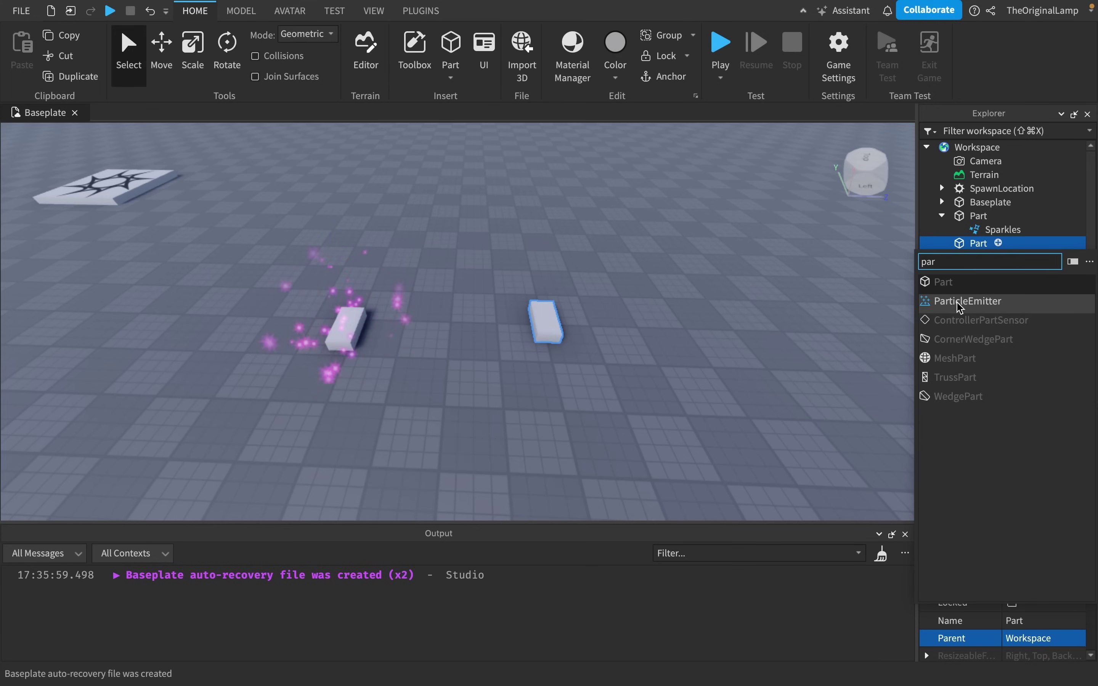
pyautogui.click(954, 300)
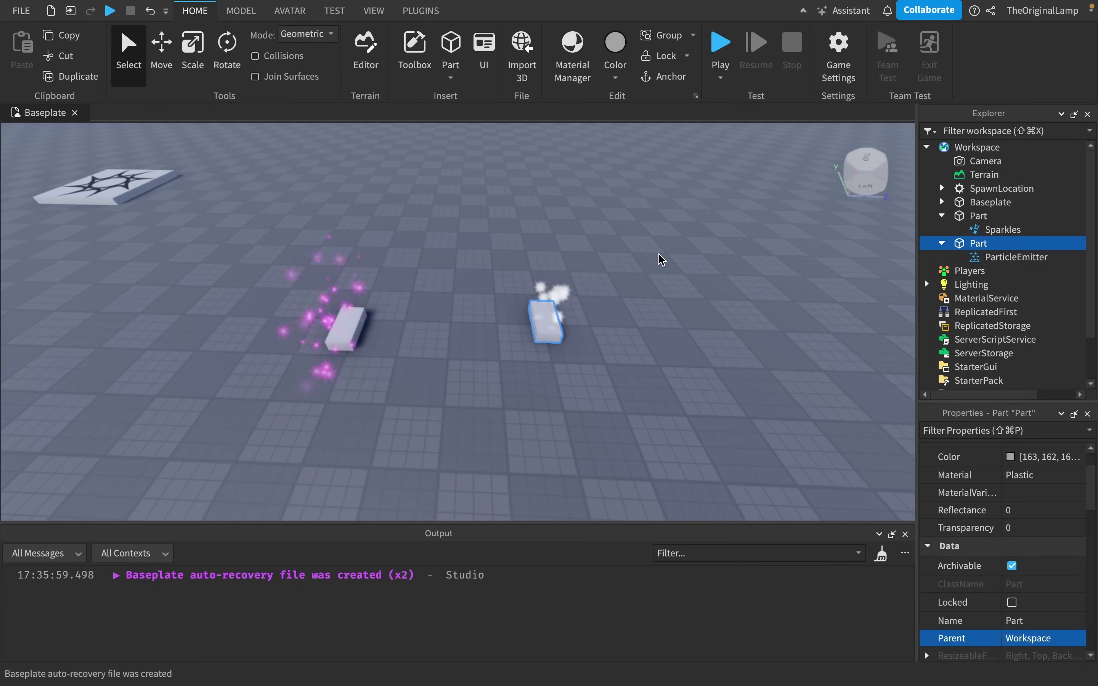
# Examine the emitter's particle stream from several angles and compare it with the neighbouring sparkle effect.
pyautogui.press('w')
pyautogui.moveTo(692, 291); pyautogui.dragTo(674, 307, button='right')
pyautogui.press('s')
pyautogui.moveTo(592, 243); pyautogui.dragTo(592, 243, button='right')
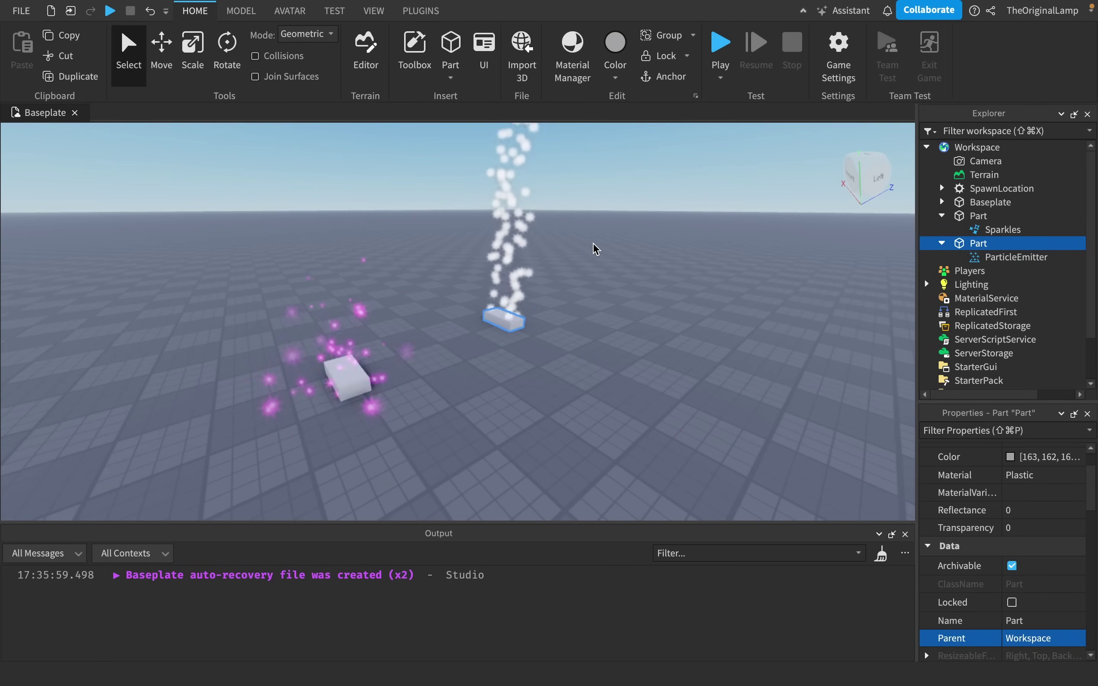
pyautogui.moveTo(539, 329); pyautogui.dragTo(539, 329, button='right')
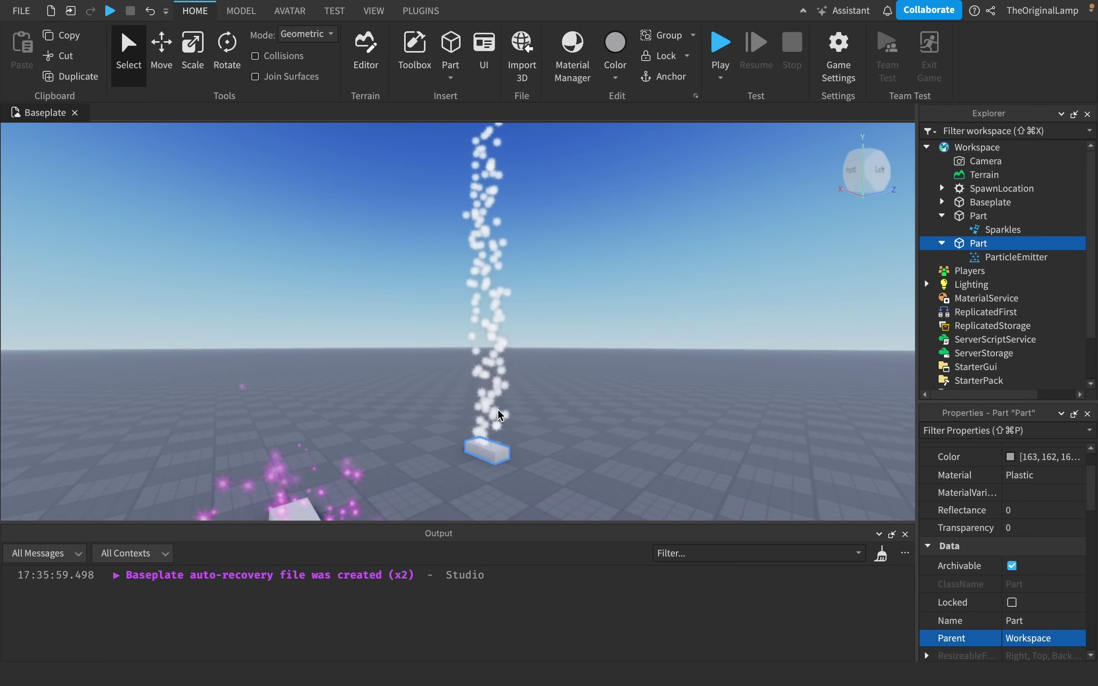
pyautogui.moveTo(573, 369); pyautogui.dragTo(573, 370, button='right')
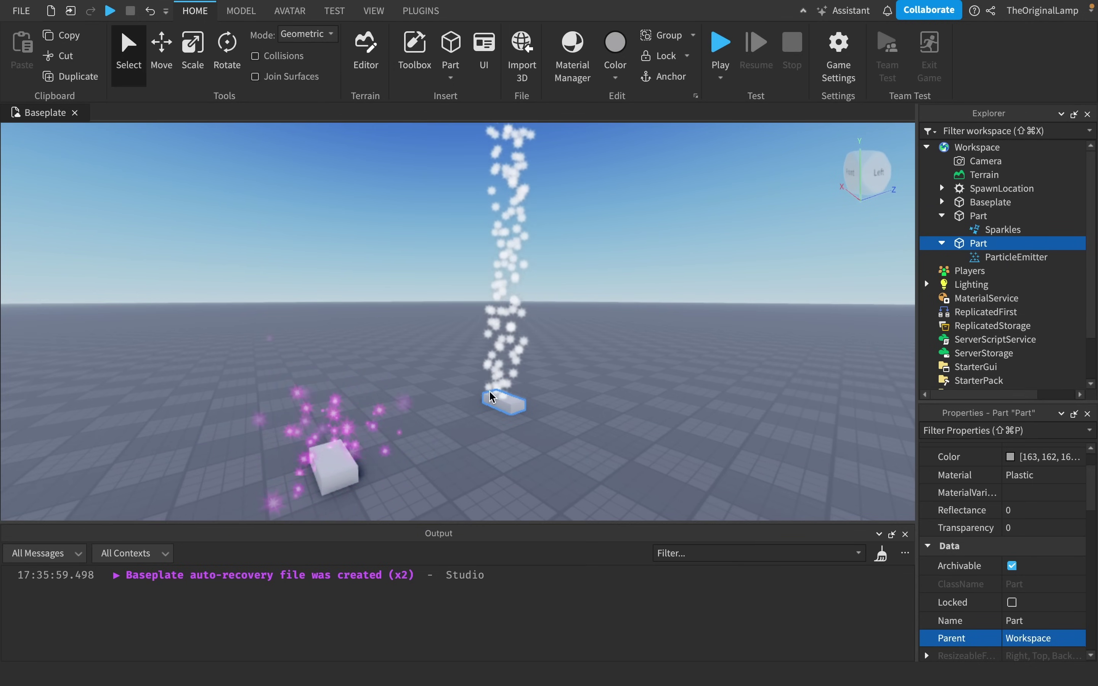
pyautogui.moveTo(525, 382); pyautogui.dragTo(526, 382, button='right')
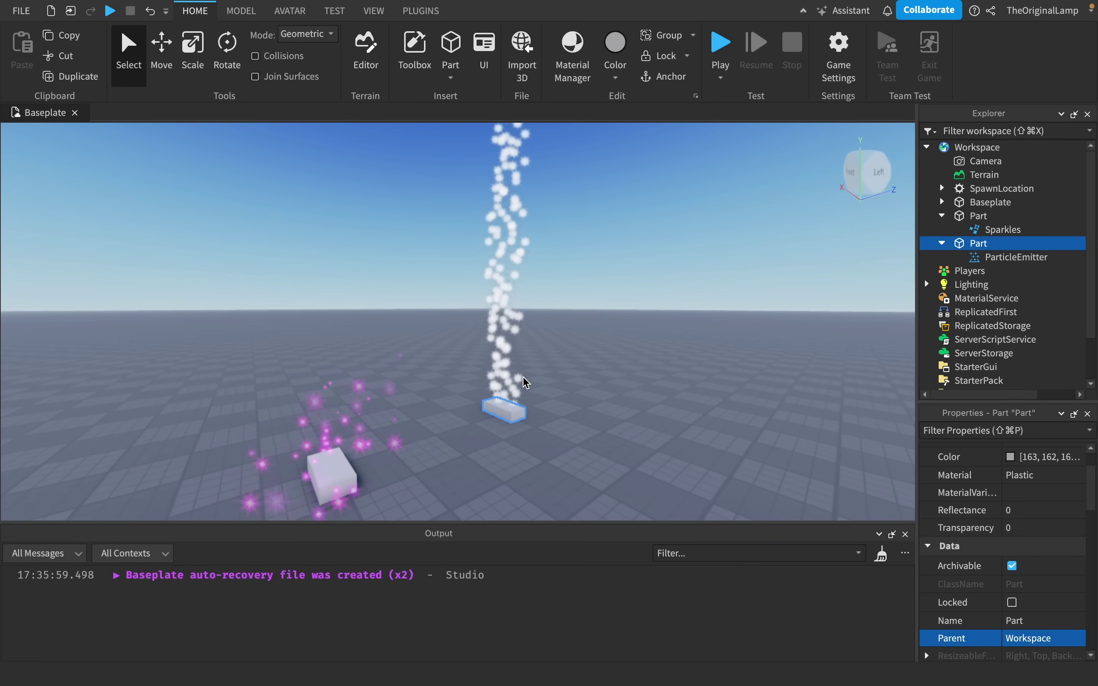
pyautogui.moveTo(549, 313); pyautogui.dragTo(561, 360, button='right')
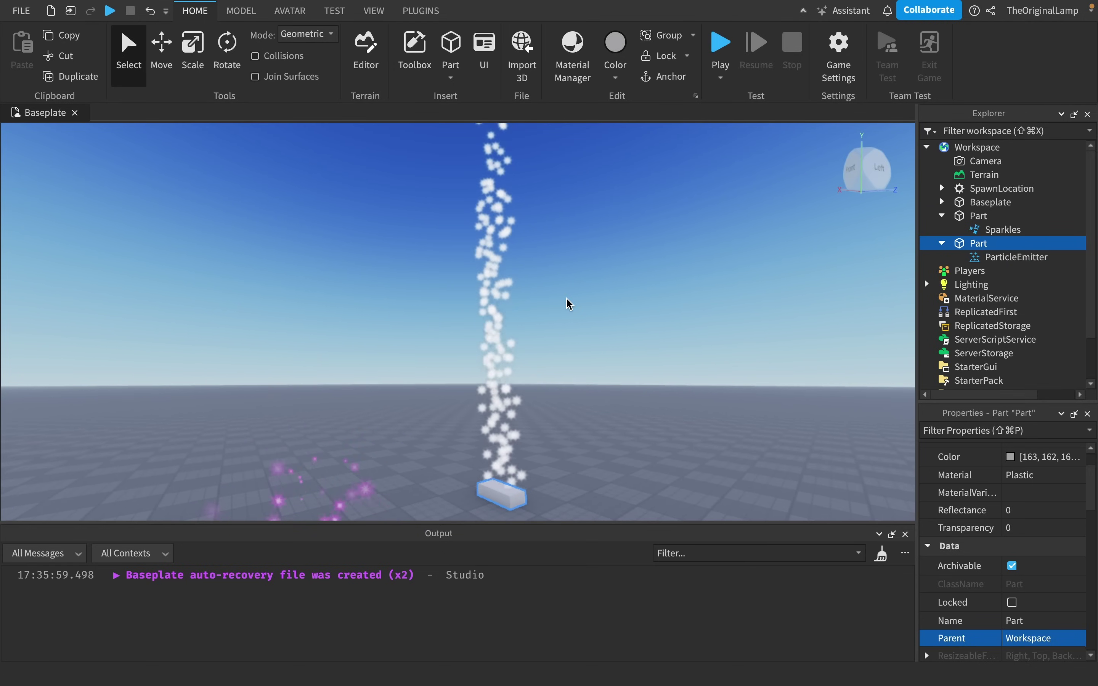
pyautogui.moveTo(569, 304); pyautogui.dragTo(570, 303, button='right')
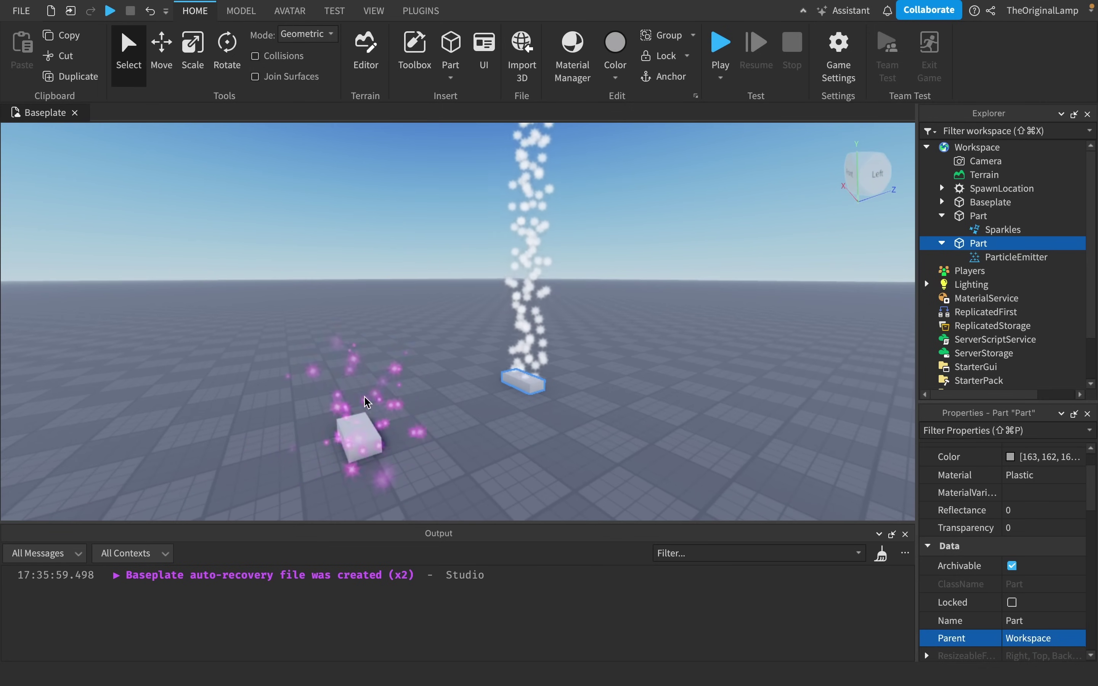
pyautogui.moveTo(735, 299); pyautogui.dragTo(679, 311, button='right')
pyautogui.press('w')
# Look through the ParticleEmitter's properties and compare them with the properties of the Sparkles object.
pyautogui.click(1016, 257)
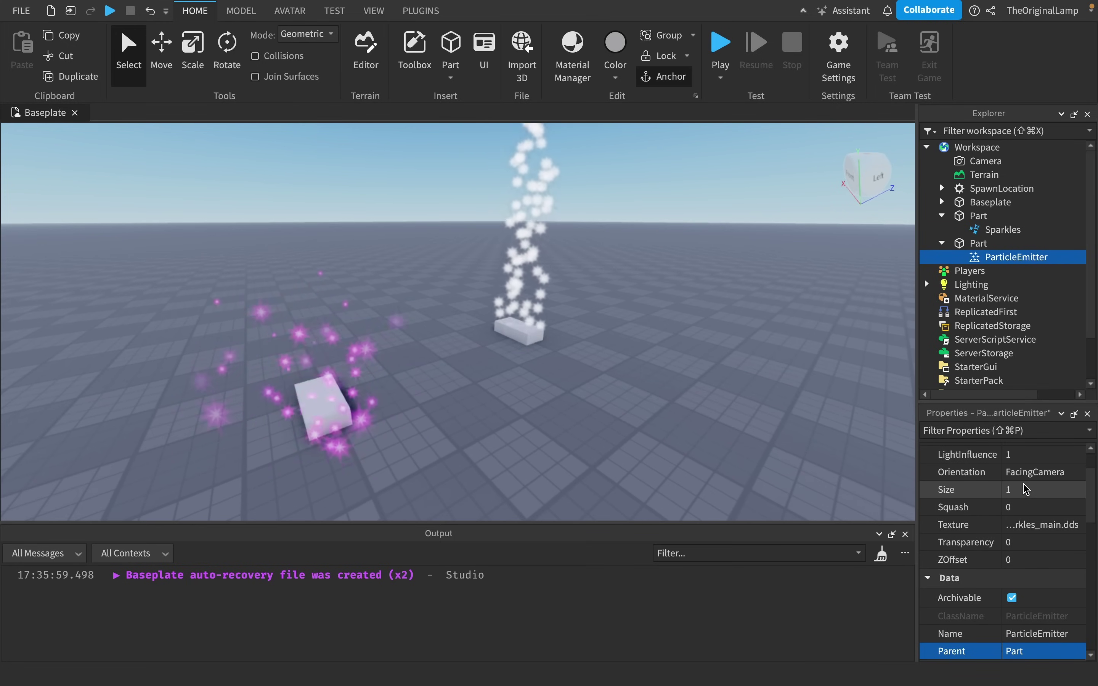
pyautogui.scroll(3, 1026, 489)
pyautogui.scroll(-4, 1030, 499)
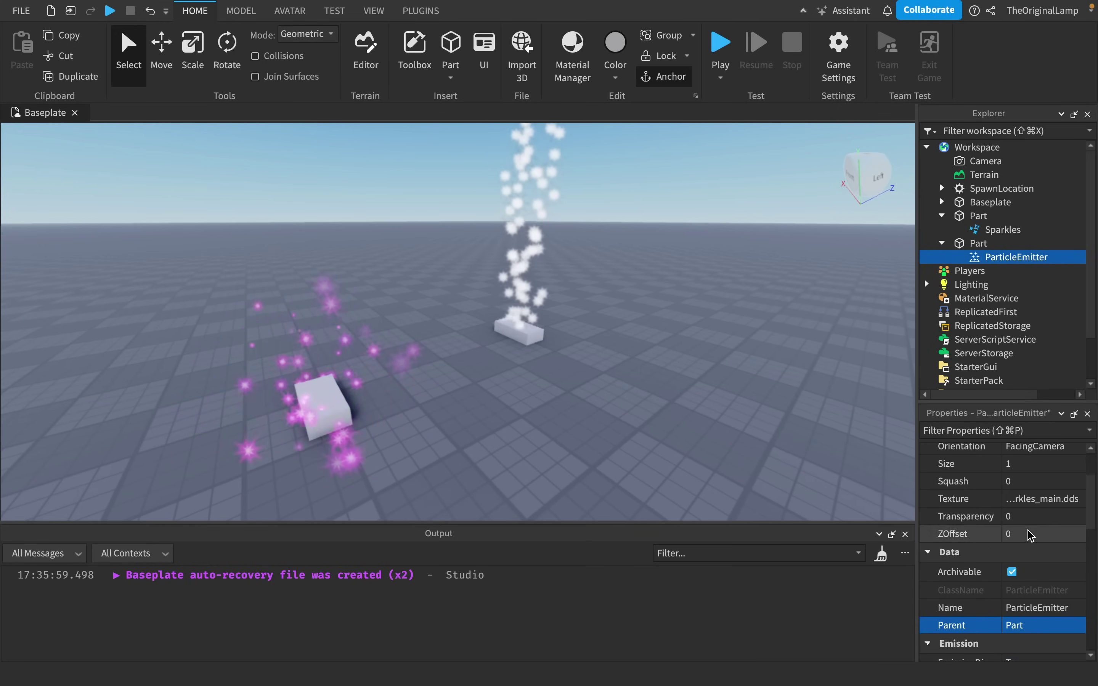
pyautogui.scroll(-5, 1031, 536)
pyautogui.click(1039, 230)
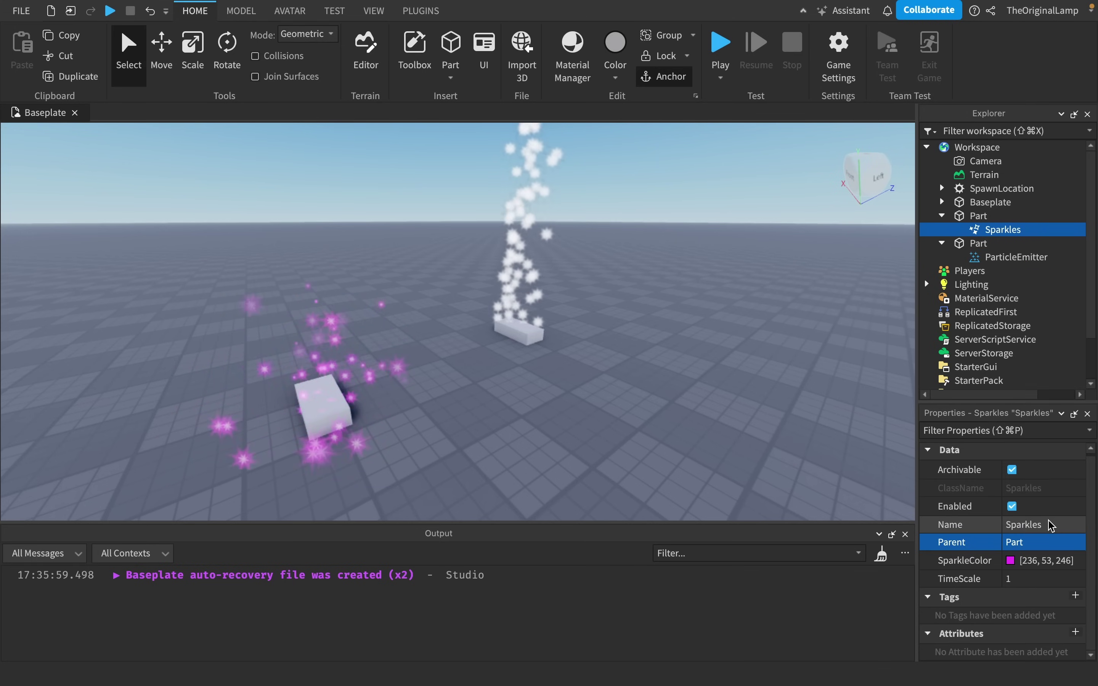
pyautogui.click(947, 259)
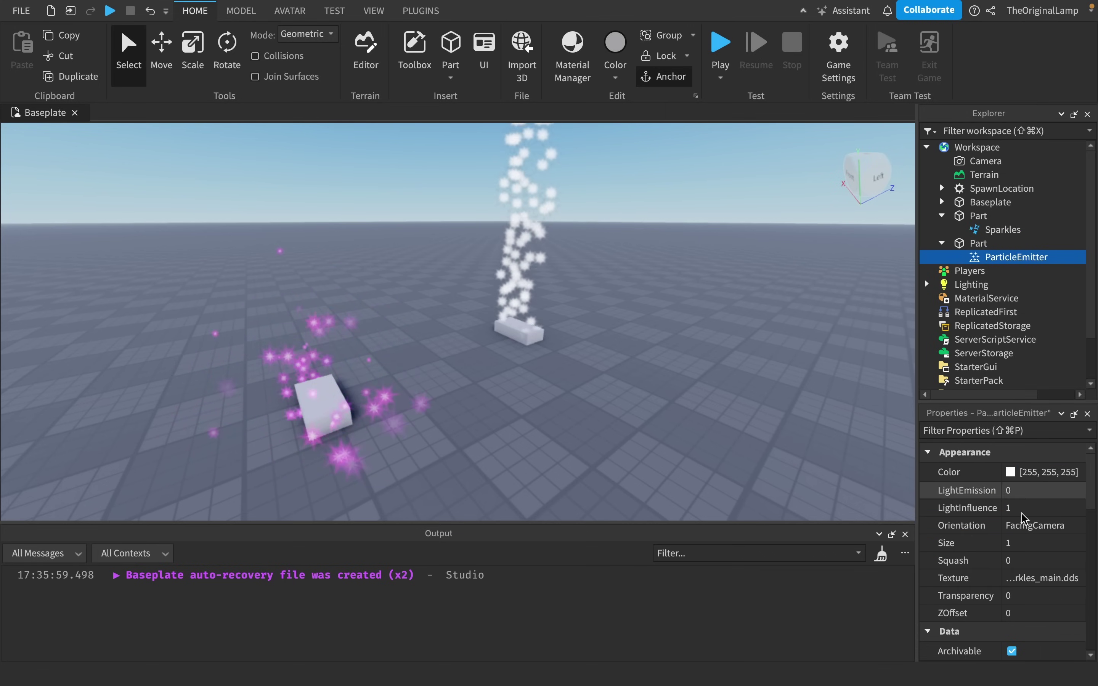
pyautogui.scroll(-5, 1025, 521)
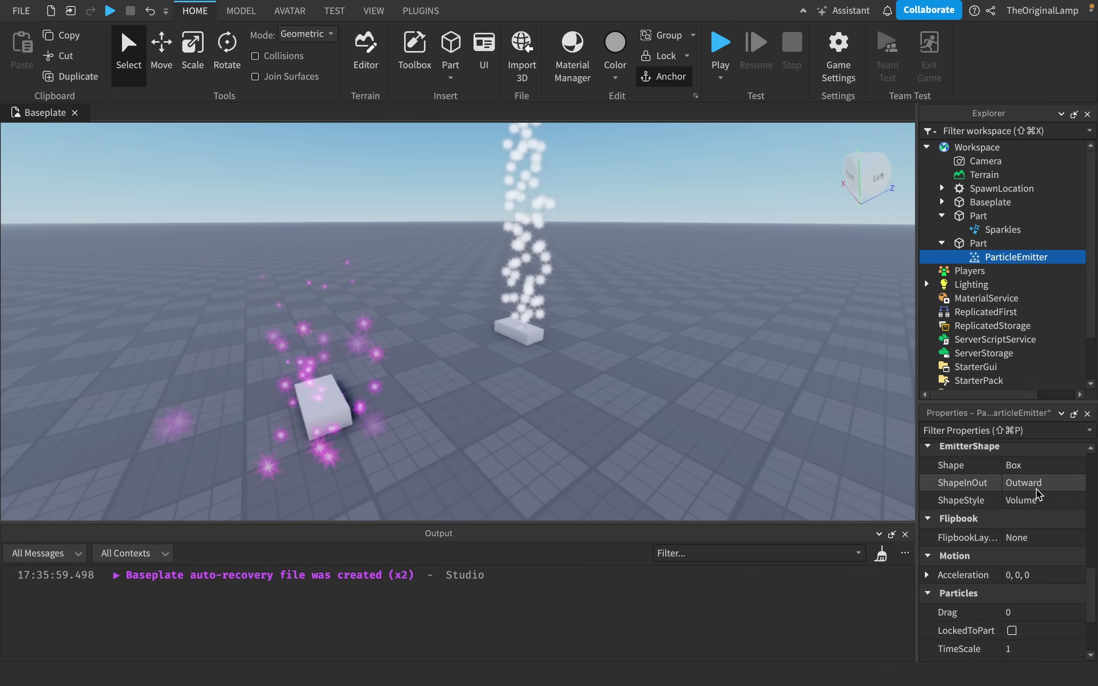
pyautogui.scroll(-3, 1040, 503)
pyautogui.scroll(3, 1042, 522)
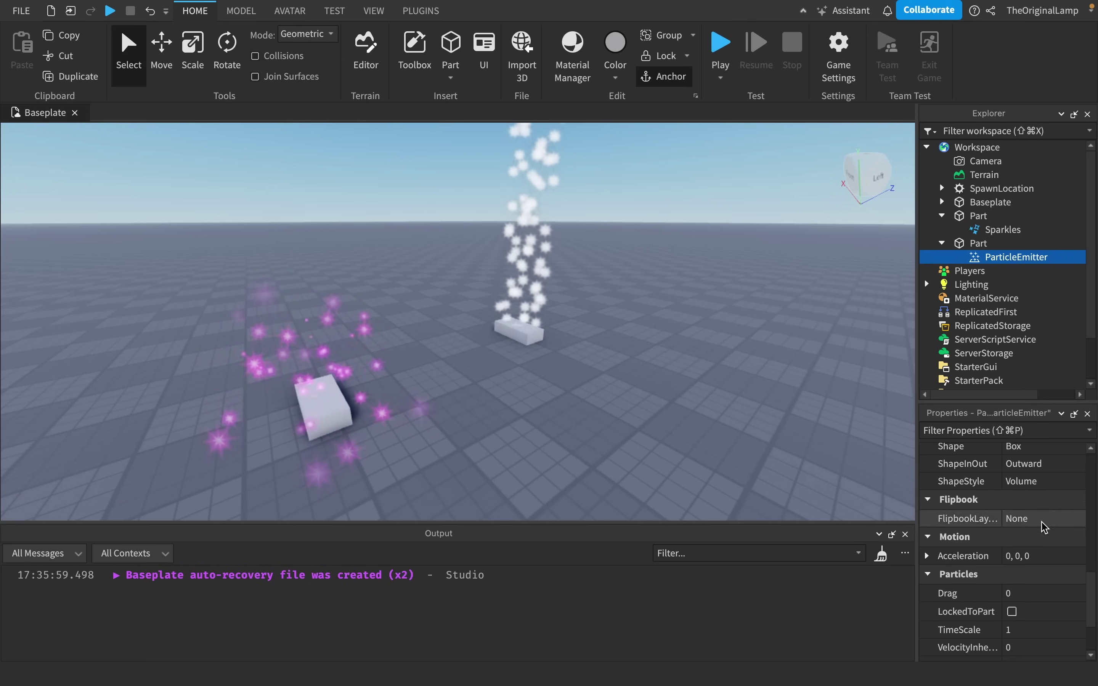
pyautogui.scroll(-3, 1041, 529)
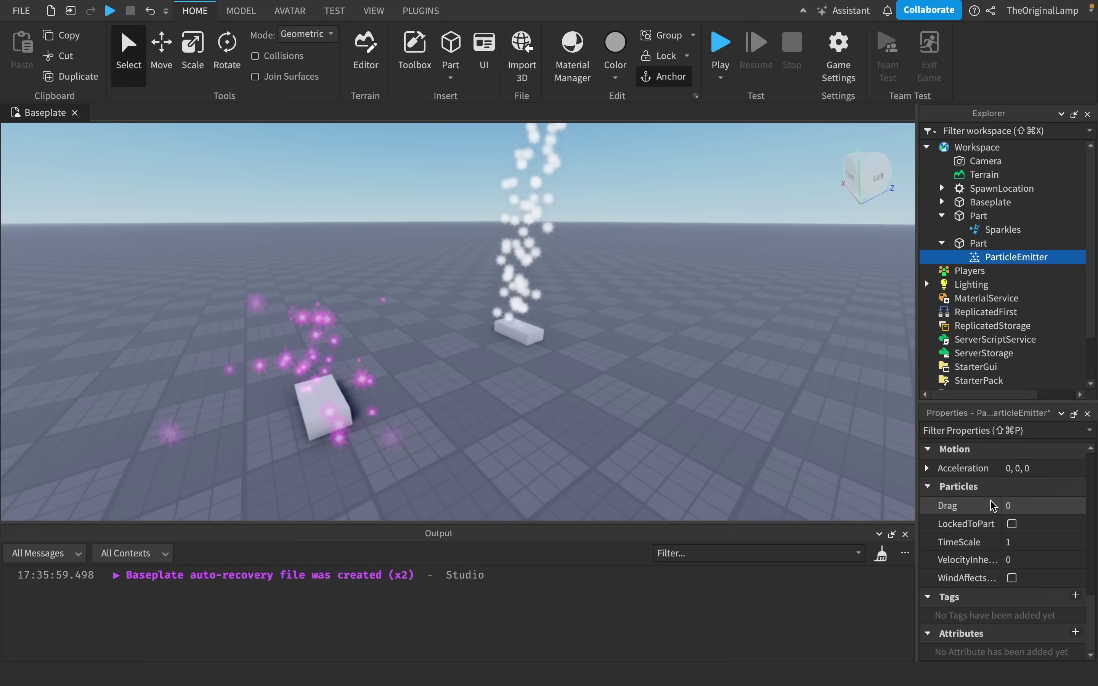
pyautogui.scroll(4, 1012, 502)
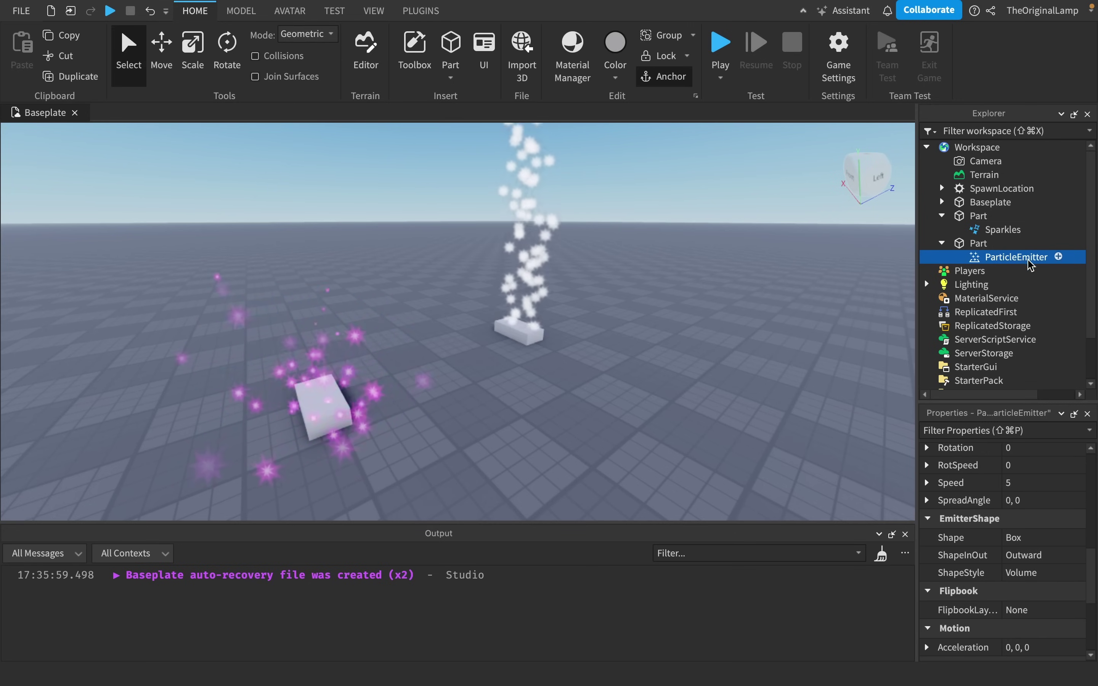
pyautogui.click(991, 245)
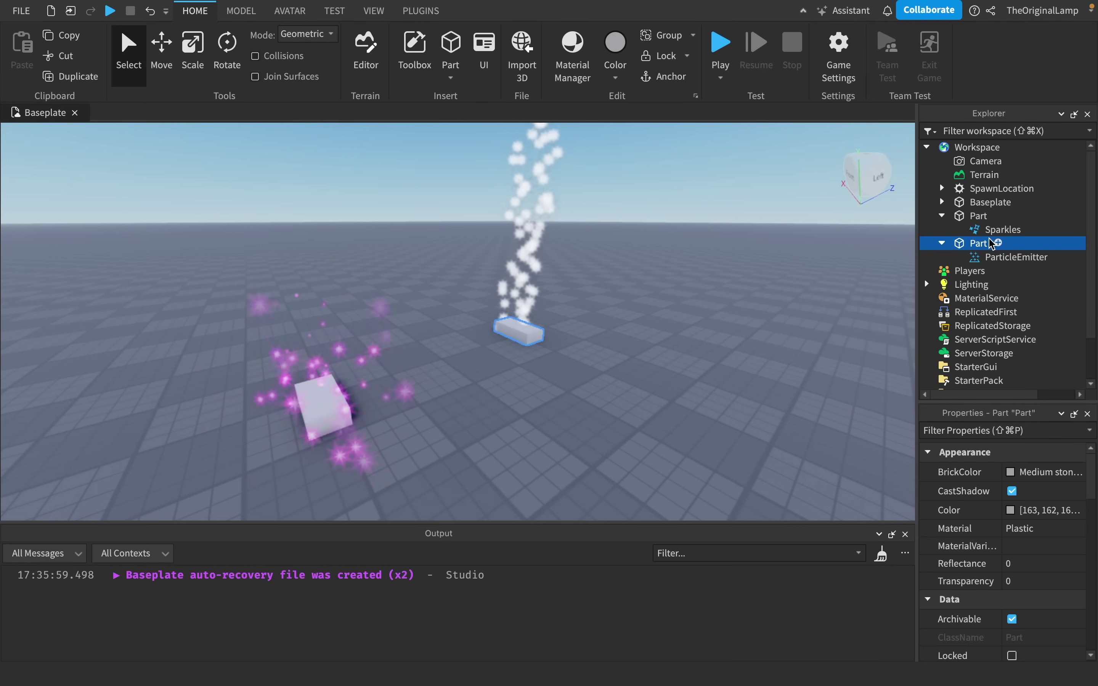
pyautogui.click(990, 230)
# Collapse the ParticleEmitter's Attributes, Tags, Particles, Motion, Flipbook and EmitterShape property groups.
pyautogui.click(992, 255)
pyautogui.scroll(-10, 983, 483)
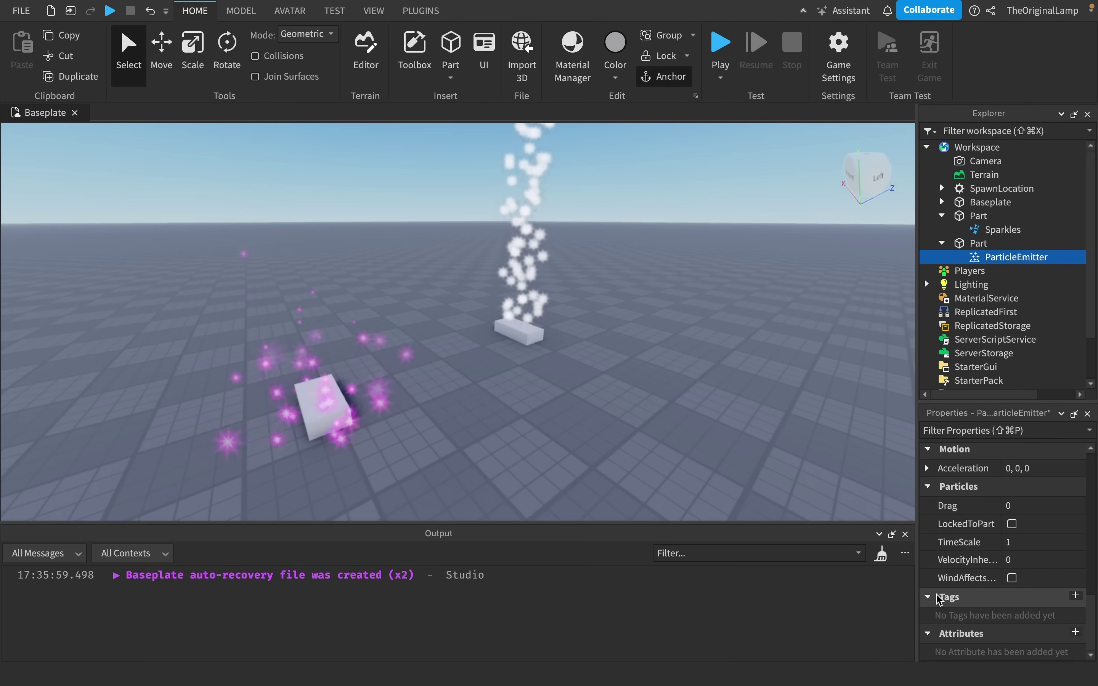
pyautogui.click(928, 633)
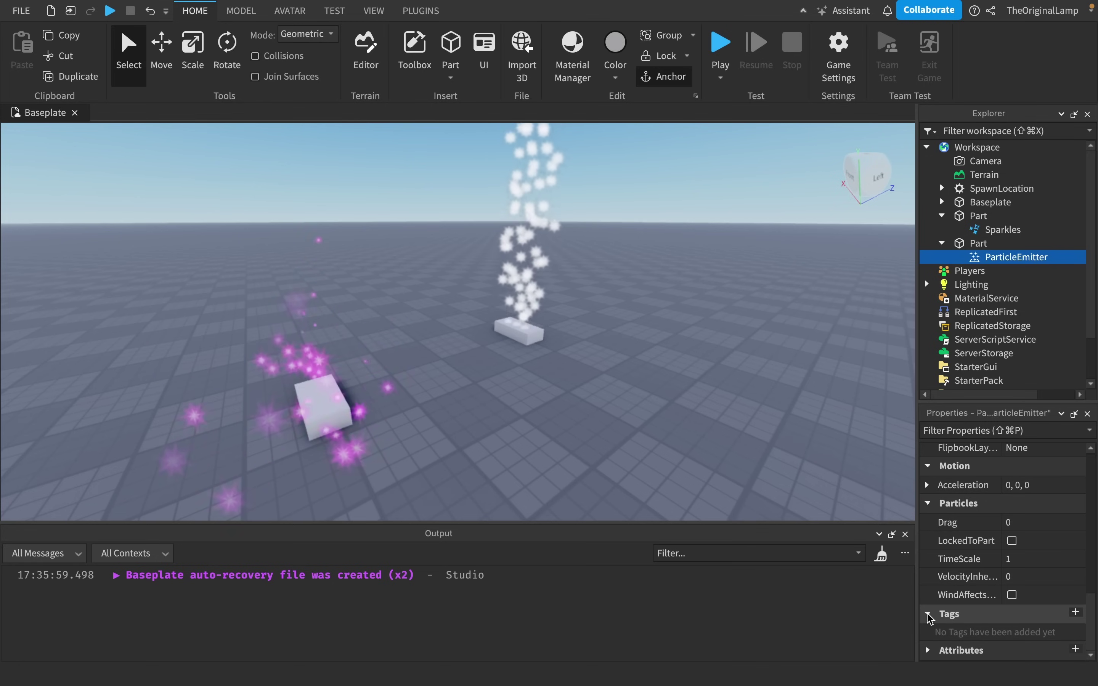
pyautogui.click(927, 615)
pyautogui.click(928, 521)
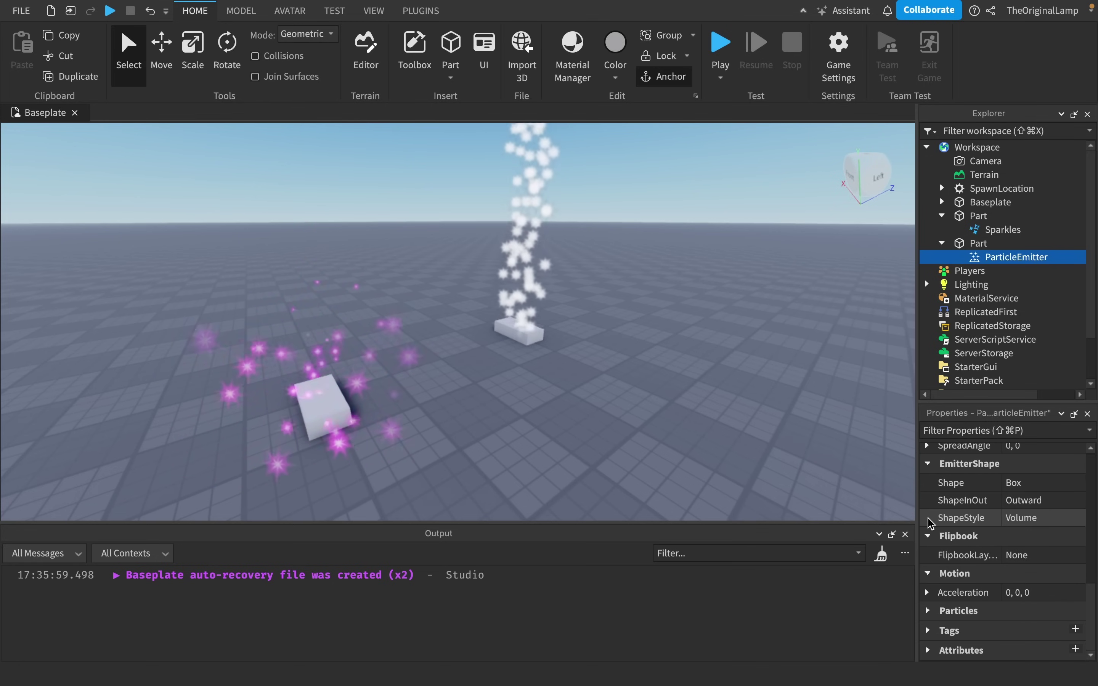
pyautogui.click(928, 568)
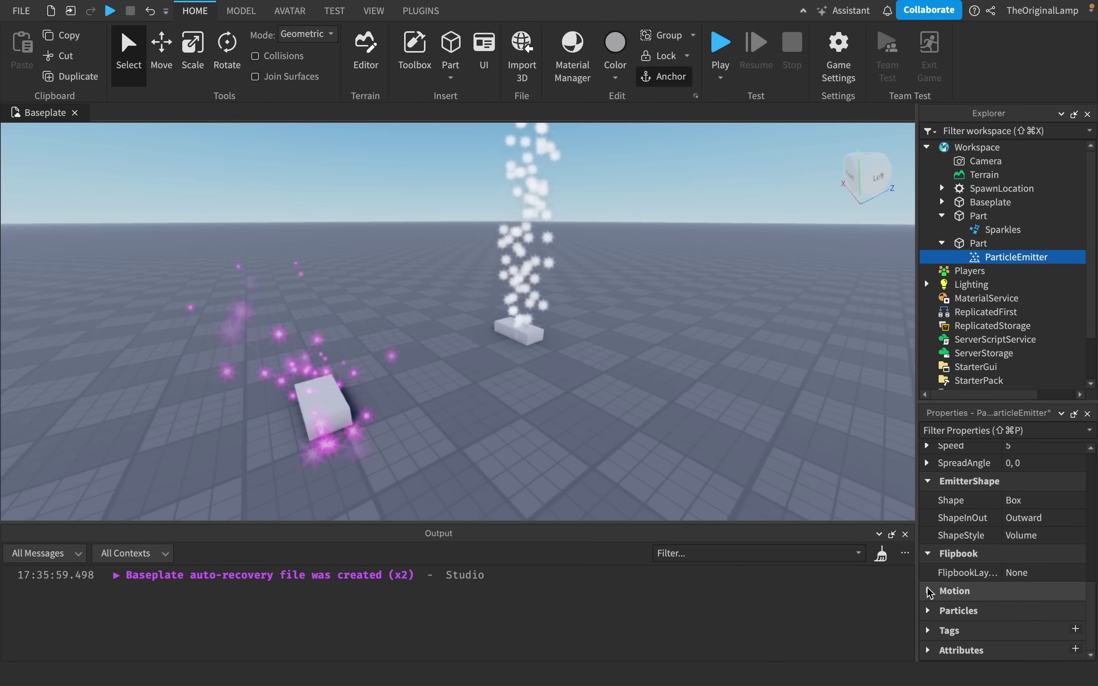
pyautogui.click(958, 591)
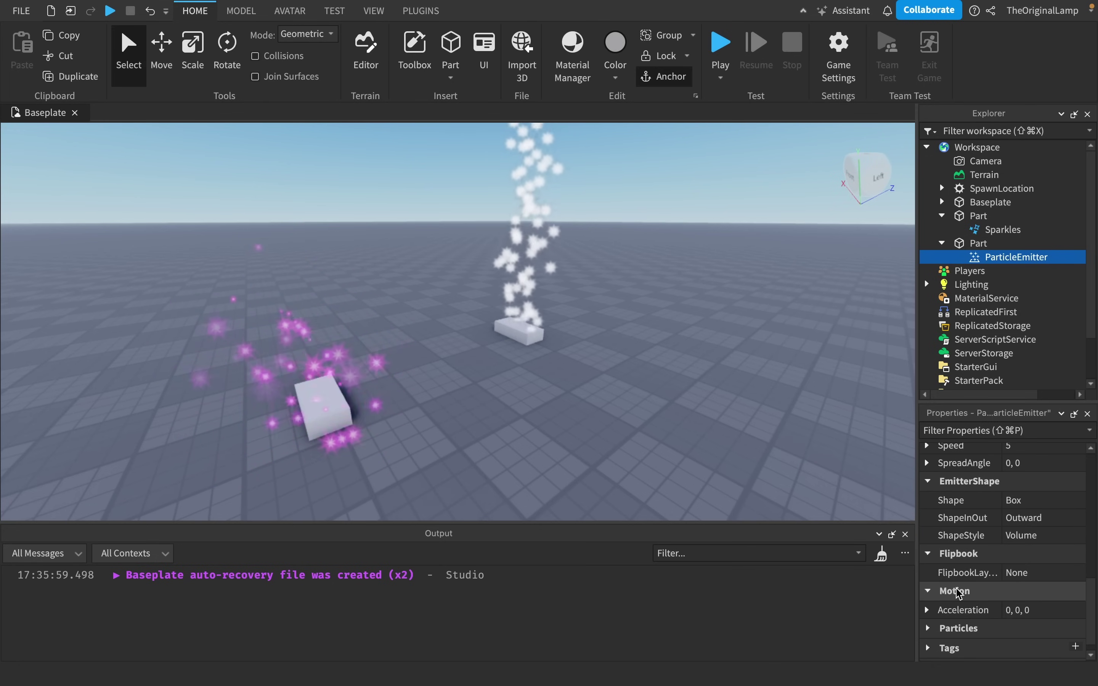
pyautogui.click(937, 592)
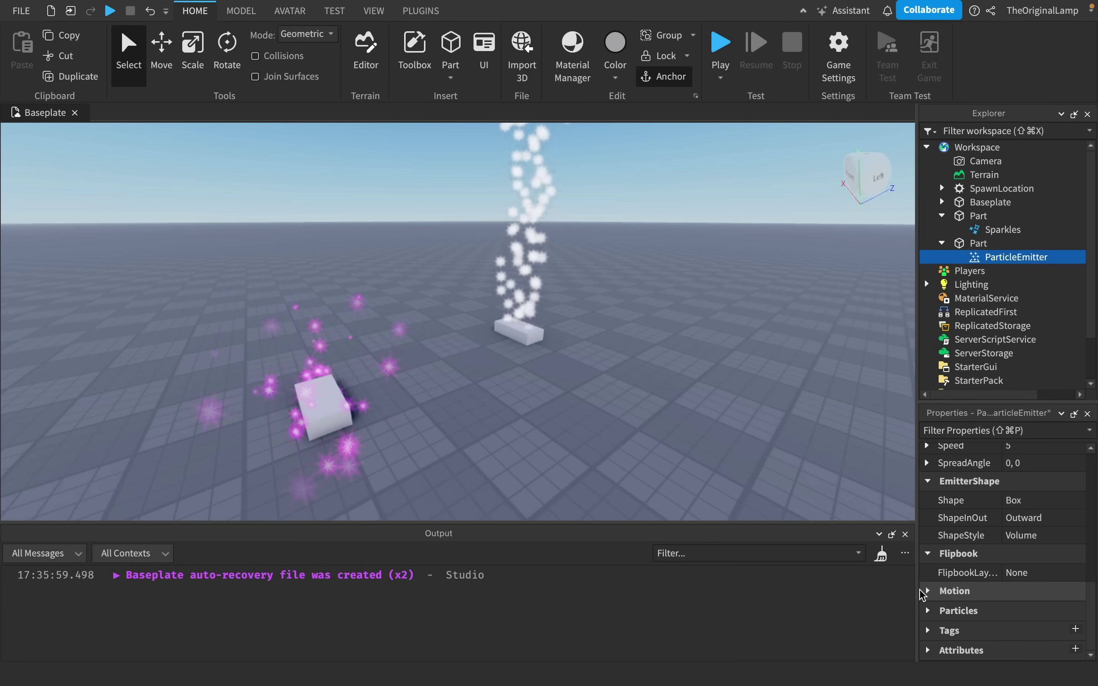
pyautogui.click(924, 556)
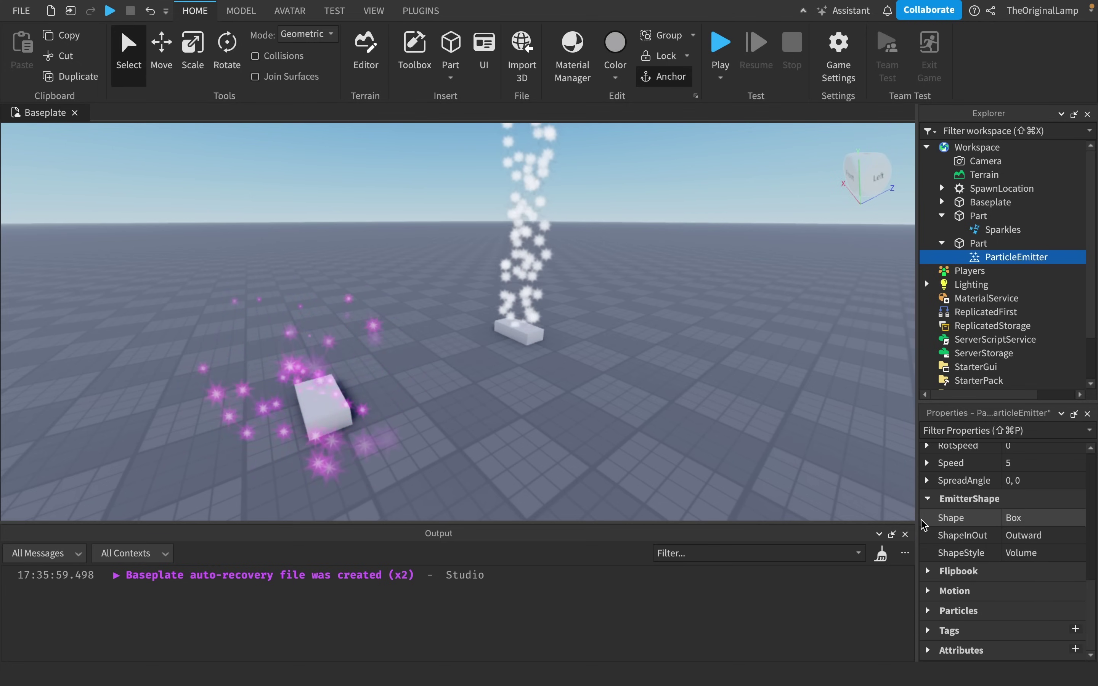
pyautogui.click(925, 499)
# Collapse the ParticleEmitter's Data property group, leaving the Appearance and Emission groups expanded.
pyautogui.scroll(10, 925, 503)
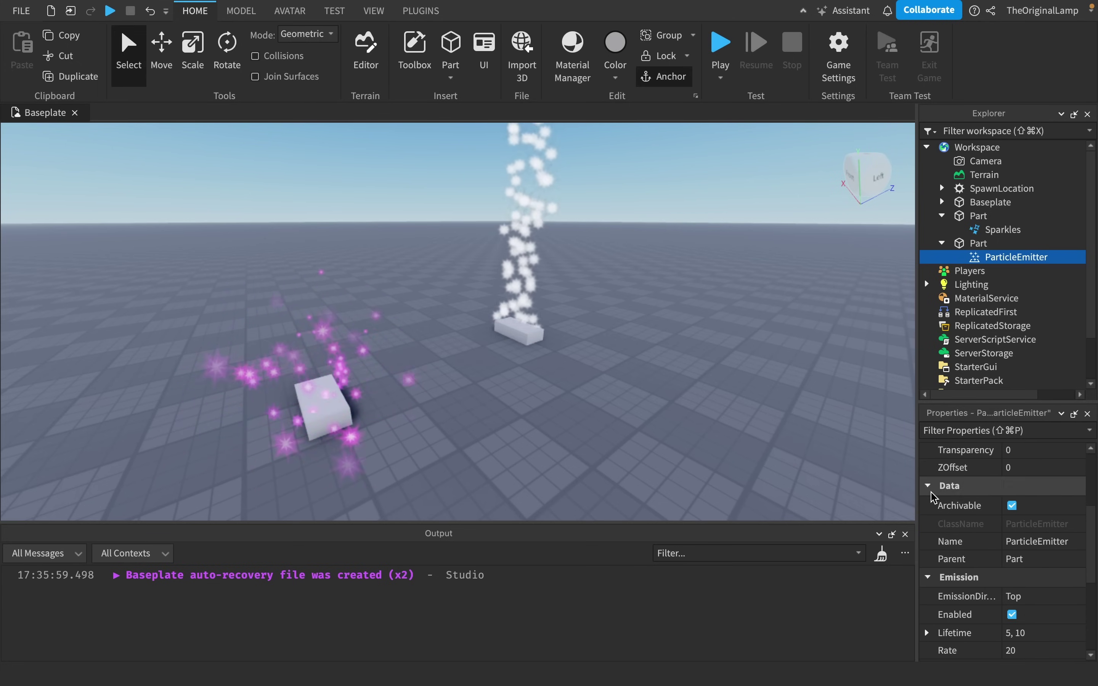
pyautogui.scroll(-3, 944, 534)
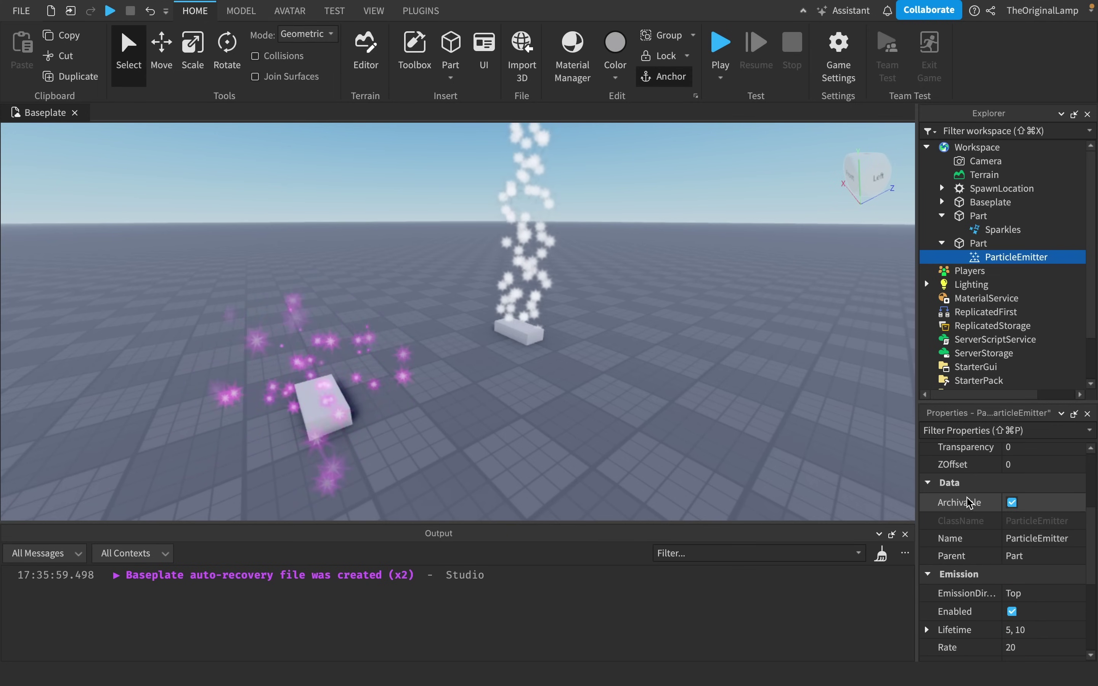
pyautogui.scroll(2, 971, 501)
pyautogui.click(927, 549)
pyautogui.scroll(-3, 927, 568)
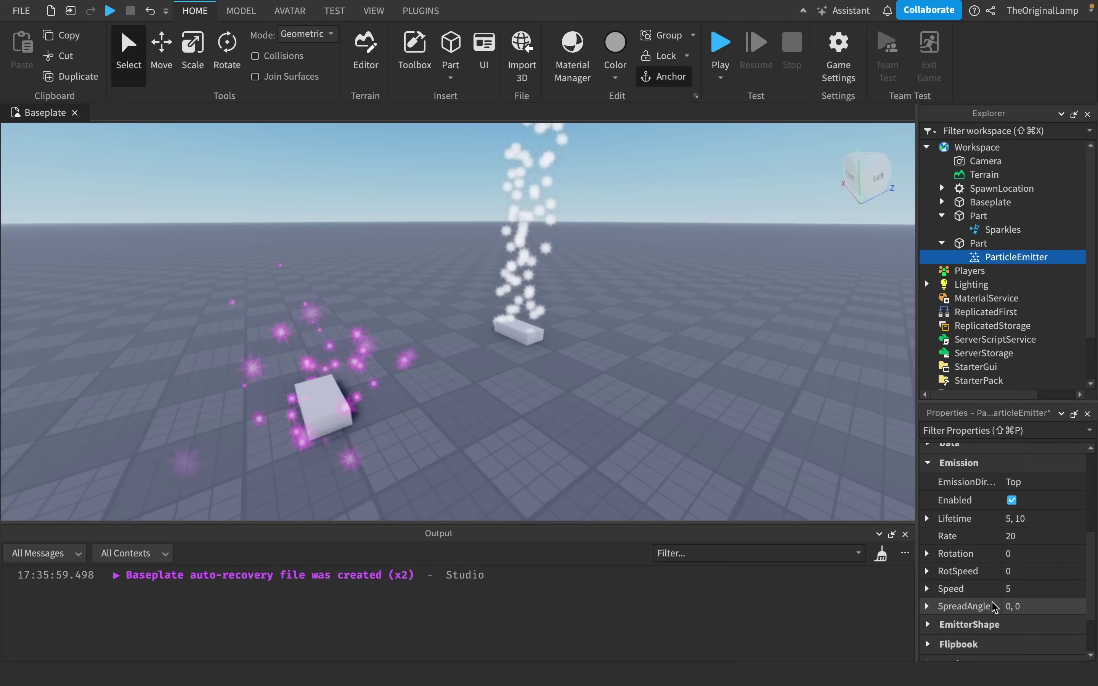
# Set the ParticleEmitter's Size to 0.5.
pyautogui.scroll(6, 927, 590)
pyautogui.scroll(-5, 975, 522)
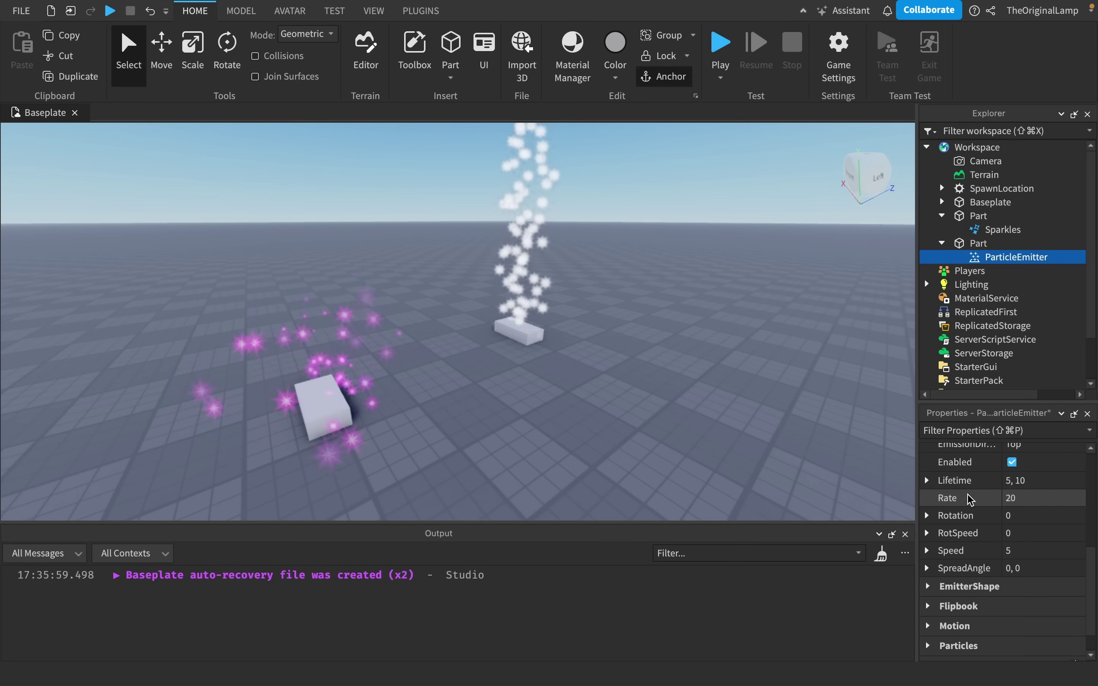
pyautogui.scroll(5, 993, 528)
pyautogui.click(1016, 541)
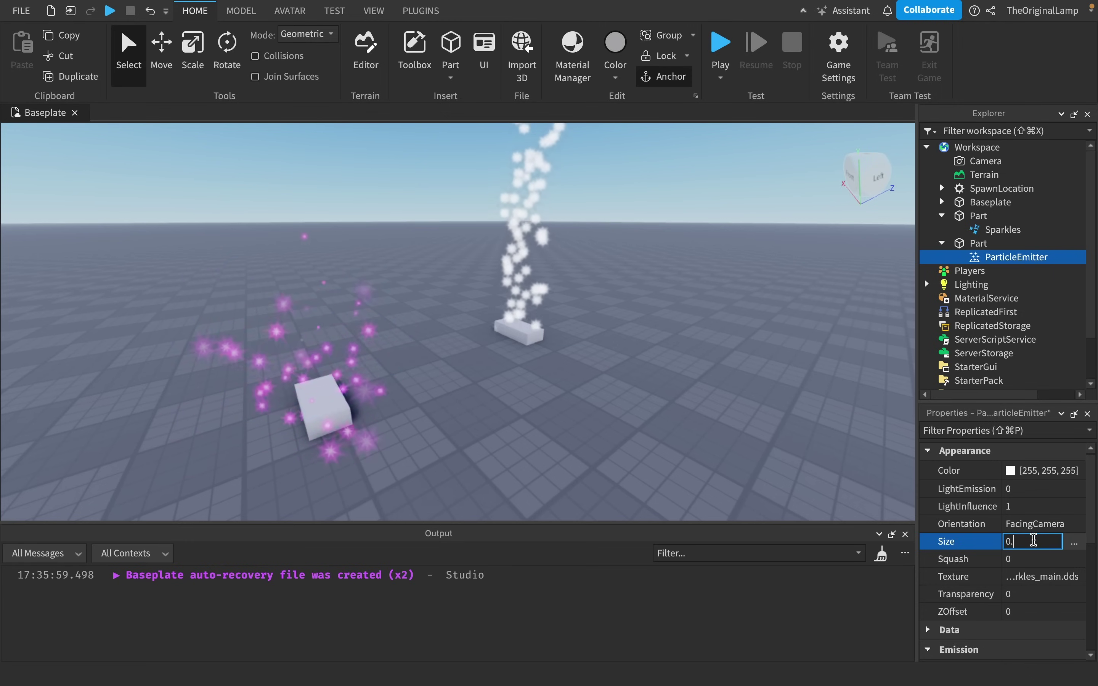
pyautogui.press('Return')
pyautogui.rightClick(722, 380)
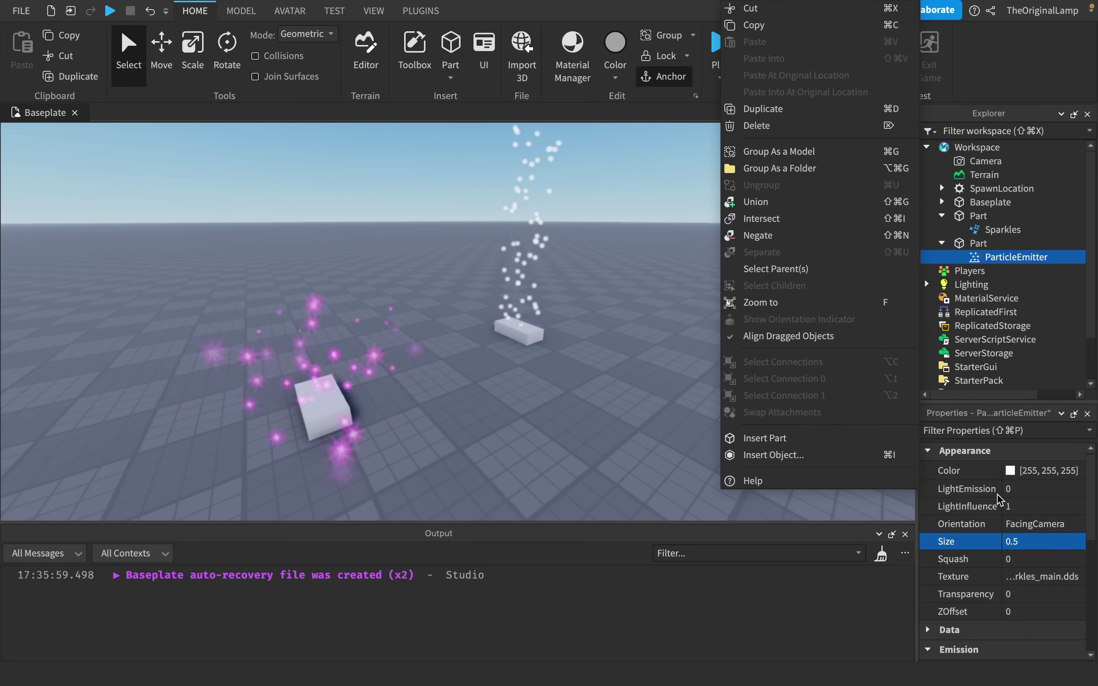
# Set the ParticleEmitter's Size to 0.8.
pyautogui.click(1038, 540)
pyautogui.write('0.8')
pyautogui.press('Return')
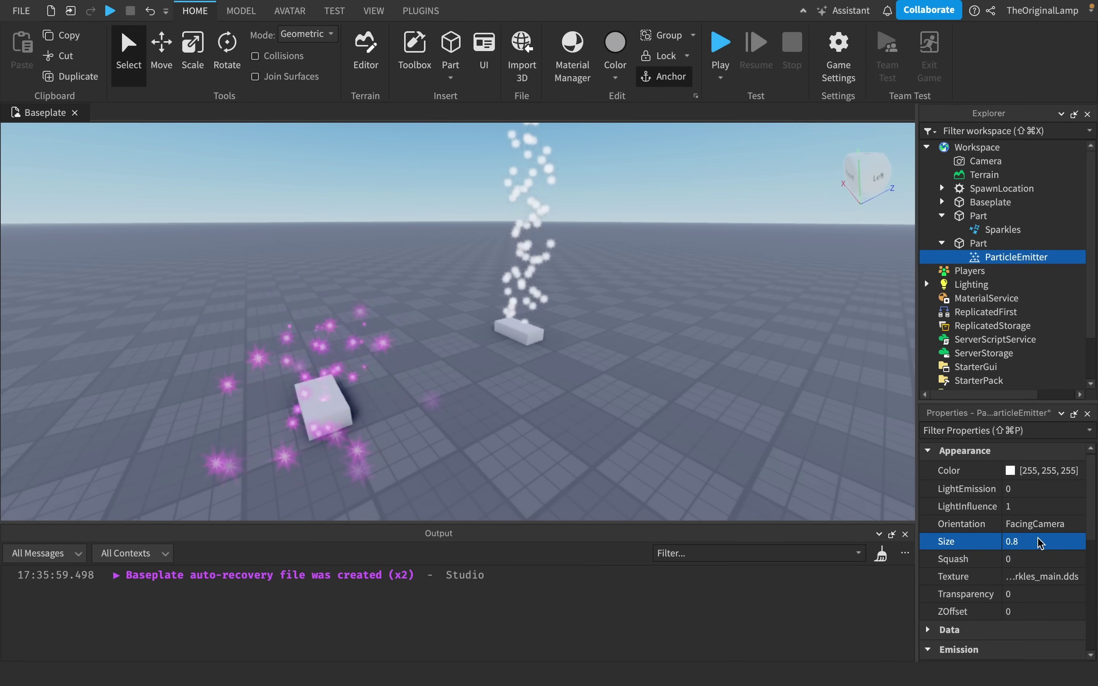
# Change the ParticleEmitter's Color to the pink shade [255, 106, 246] to match the sparkles.
pyautogui.click(1011, 472)
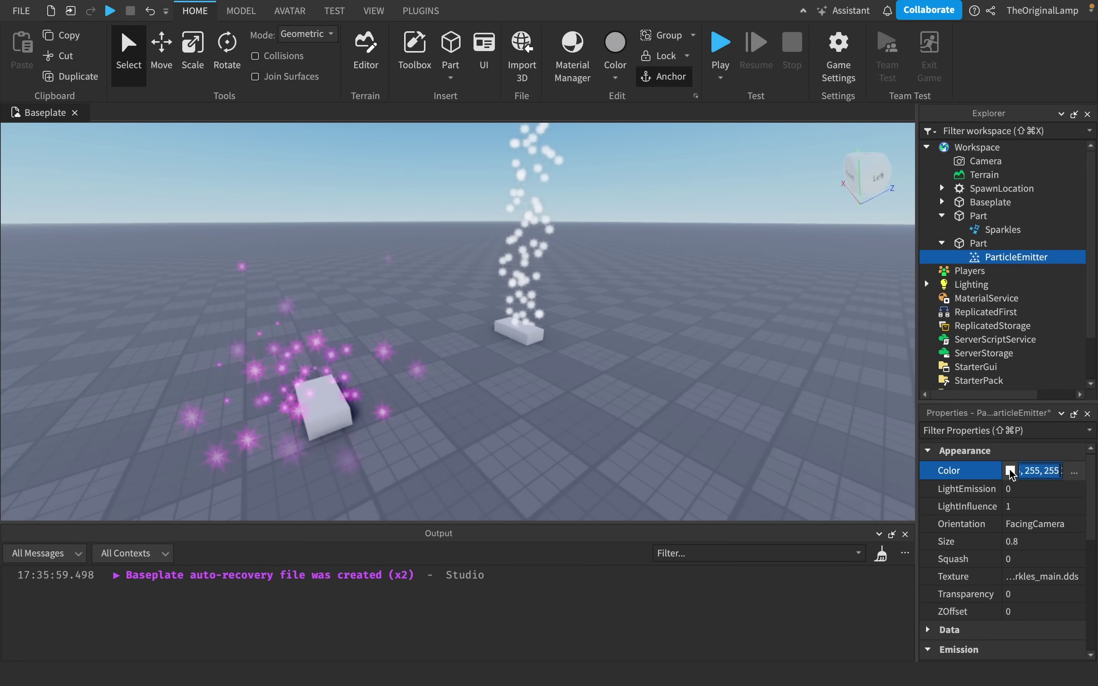
pyautogui.click(1073, 472)
pyautogui.click(953, 415)
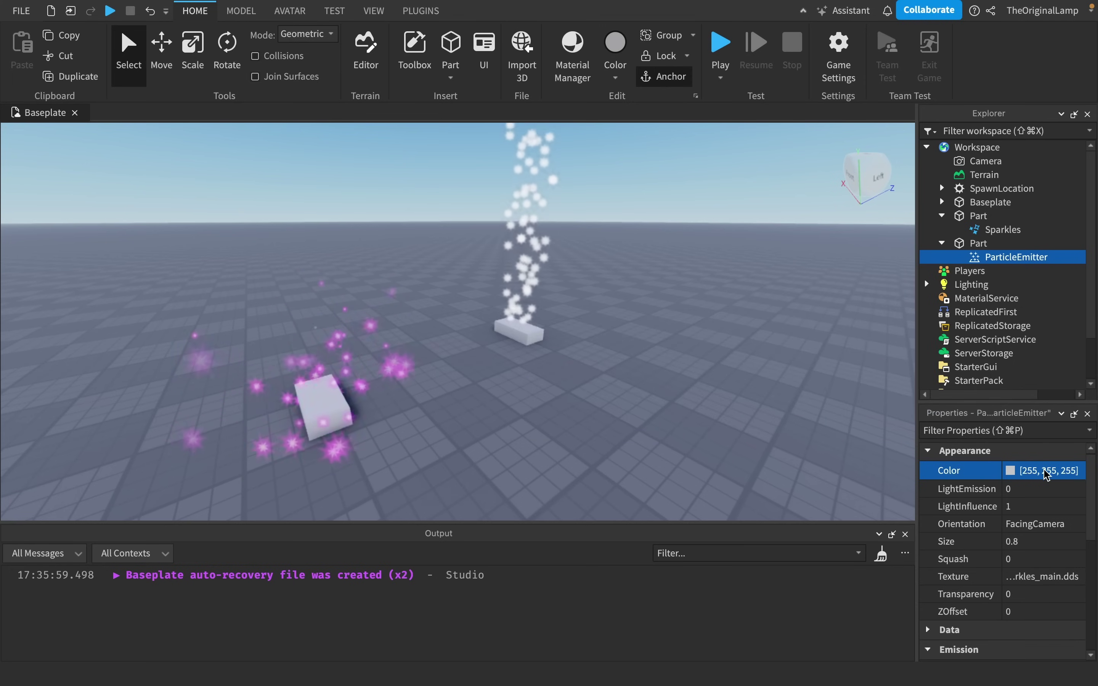
pyautogui.click(1007, 470)
pyautogui.moveTo(1017, 536); pyautogui.dragTo(1027, 552)
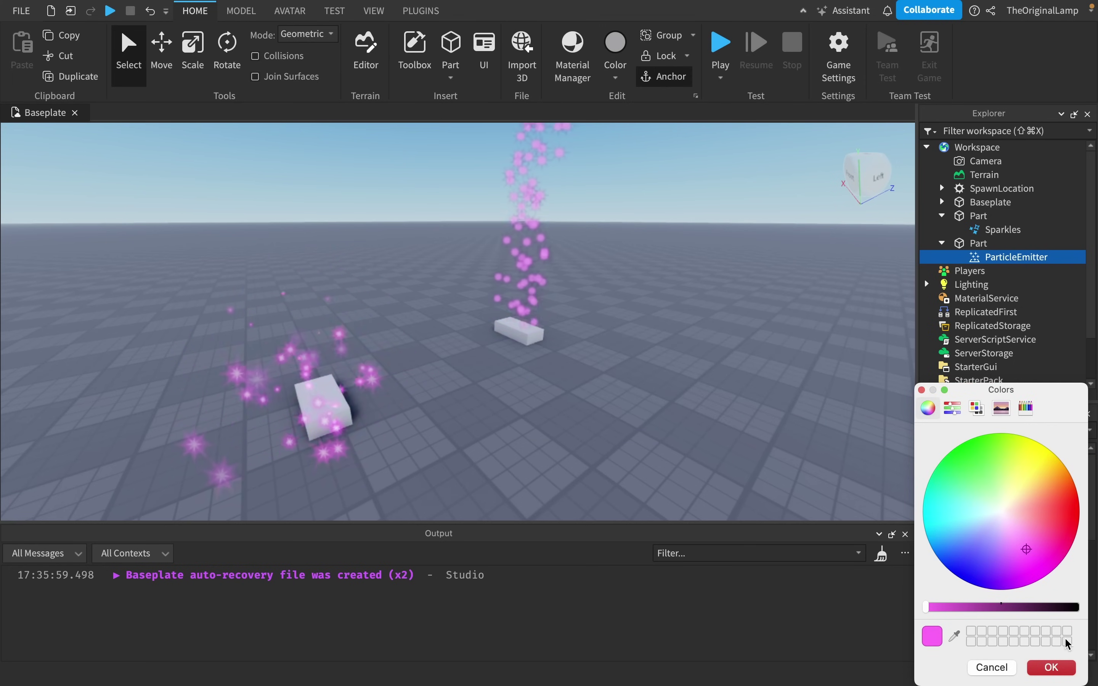
pyautogui.click(1051, 667)
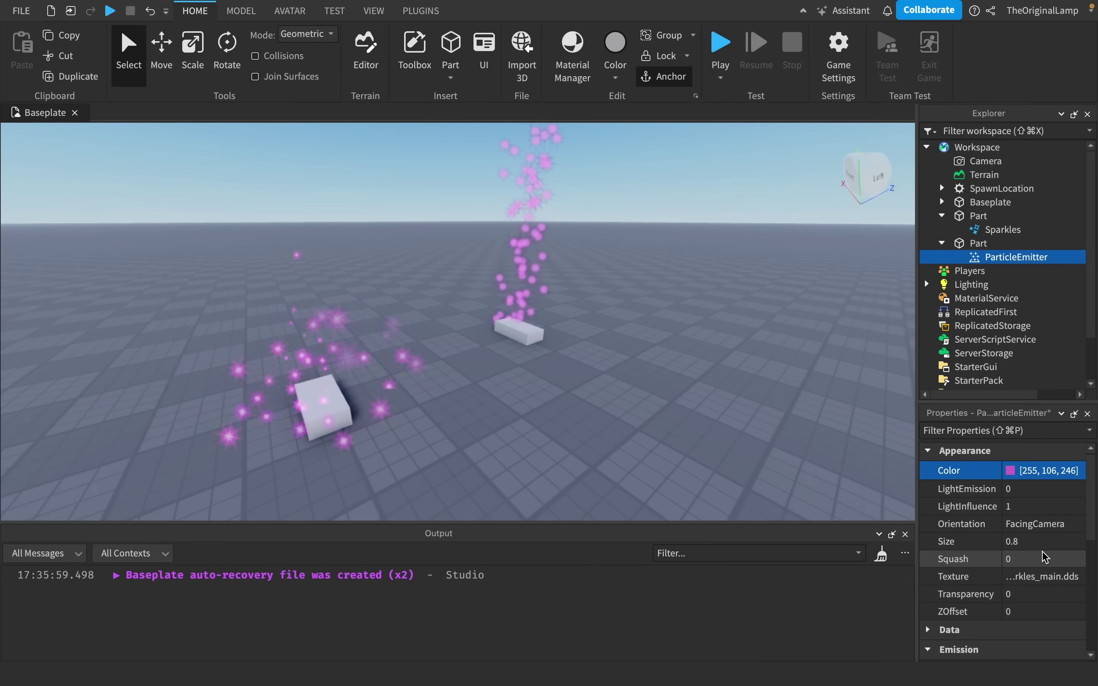
# Try a Squash value of 1 on the ParticleEmitter and set it back to 0.
pyautogui.click(1027, 559)
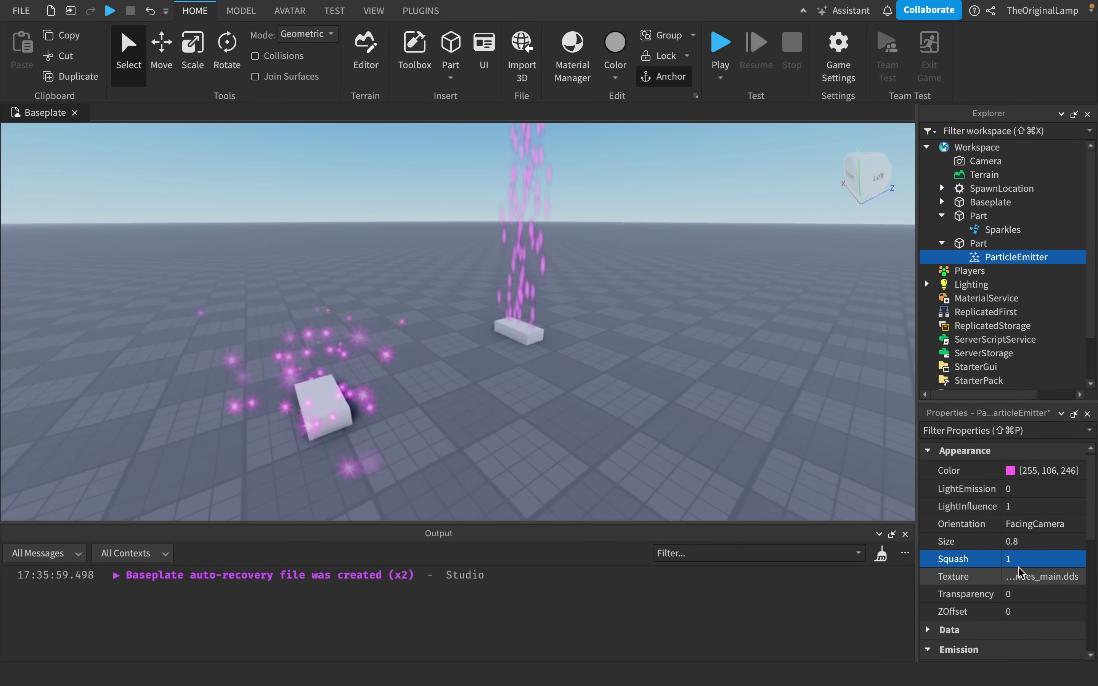
pyautogui.click(1027, 559)
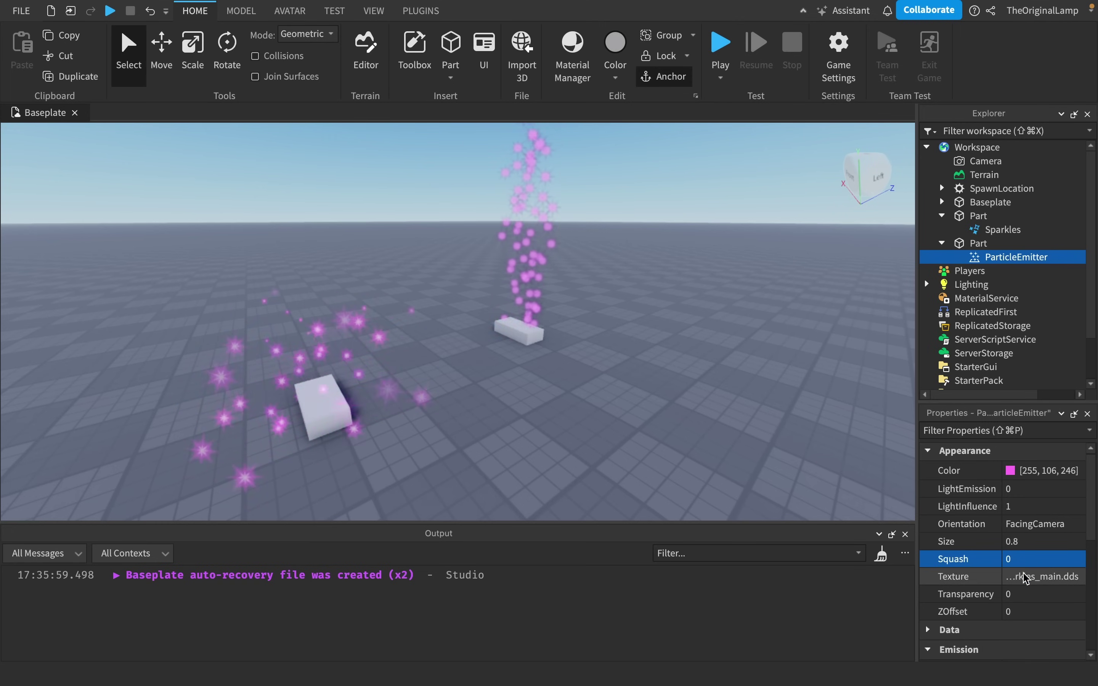
pyautogui.scroll(-5, 1007, 580)
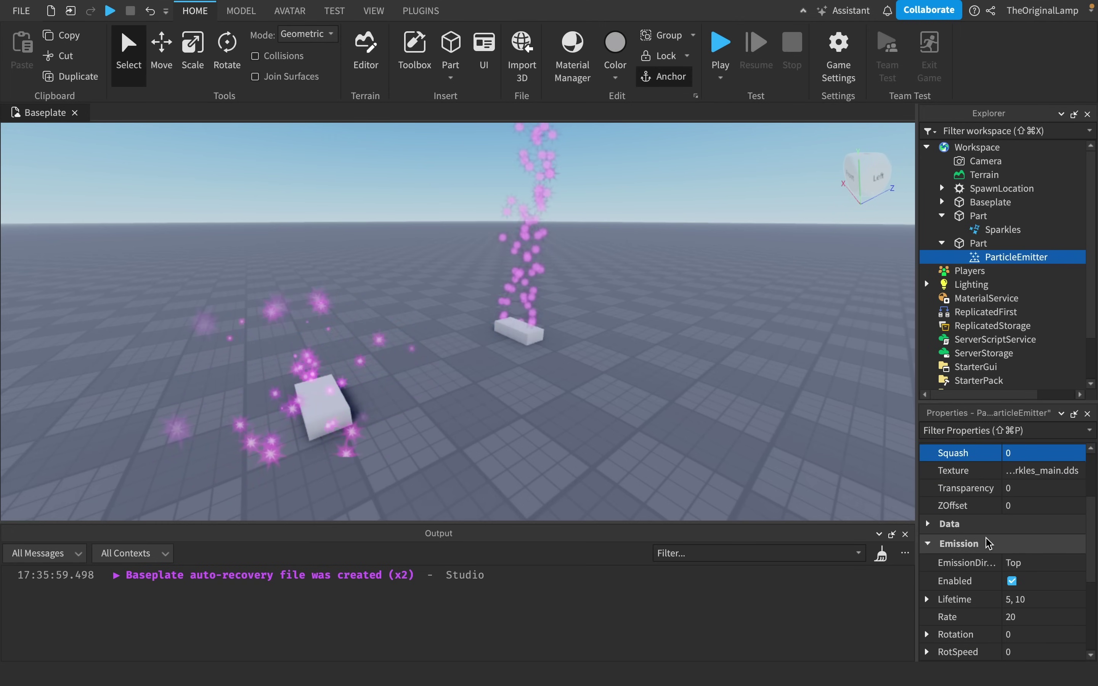
pyautogui.scroll(5, 991, 488)
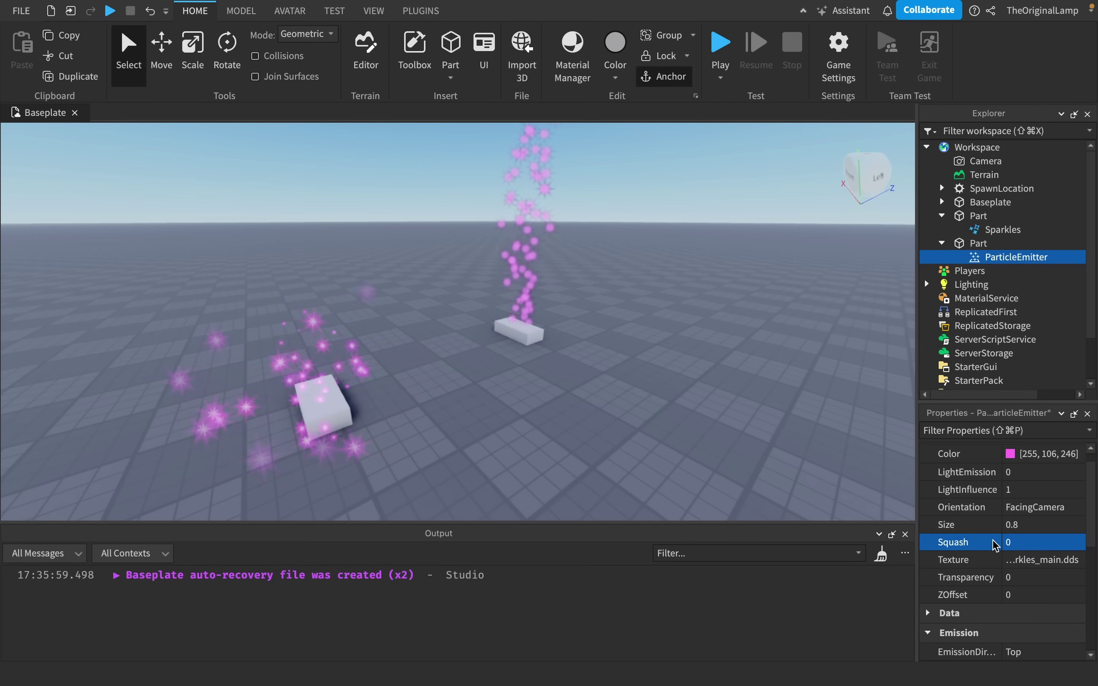
pyautogui.scroll(-2, 755, 370)
# Examine how high the pink particle stream rises compared with the sparkle effect, from near and far.
pyautogui.moveTo(476, 416); pyautogui.dragTo(515, 353, button='right')
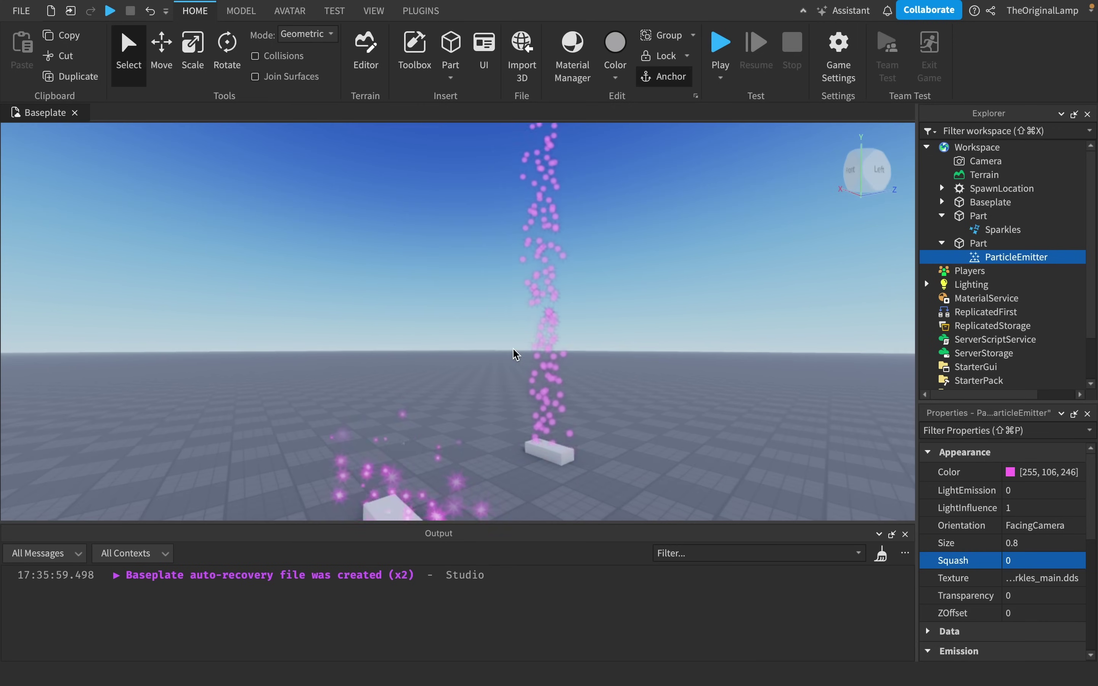
pyautogui.moveTo(660, 416); pyautogui.dragTo(660, 481, button='right')
pyautogui.scroll(-8, 726, 404)
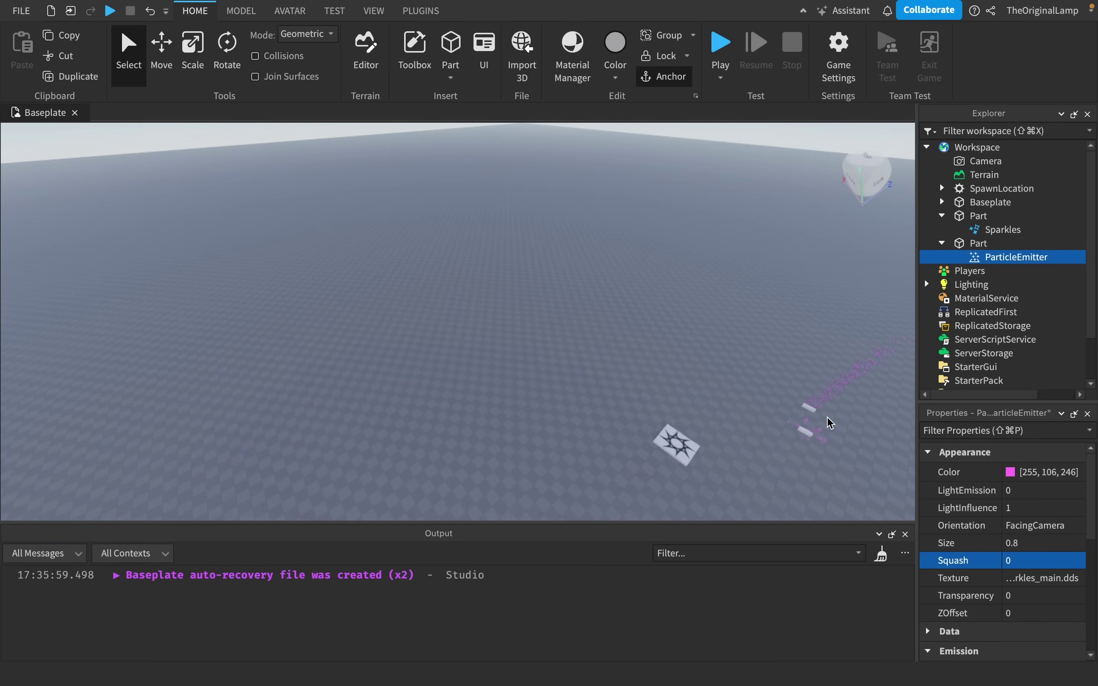
pyautogui.scroll(3, 830, 422)
pyautogui.scroll(8, 725, 358)
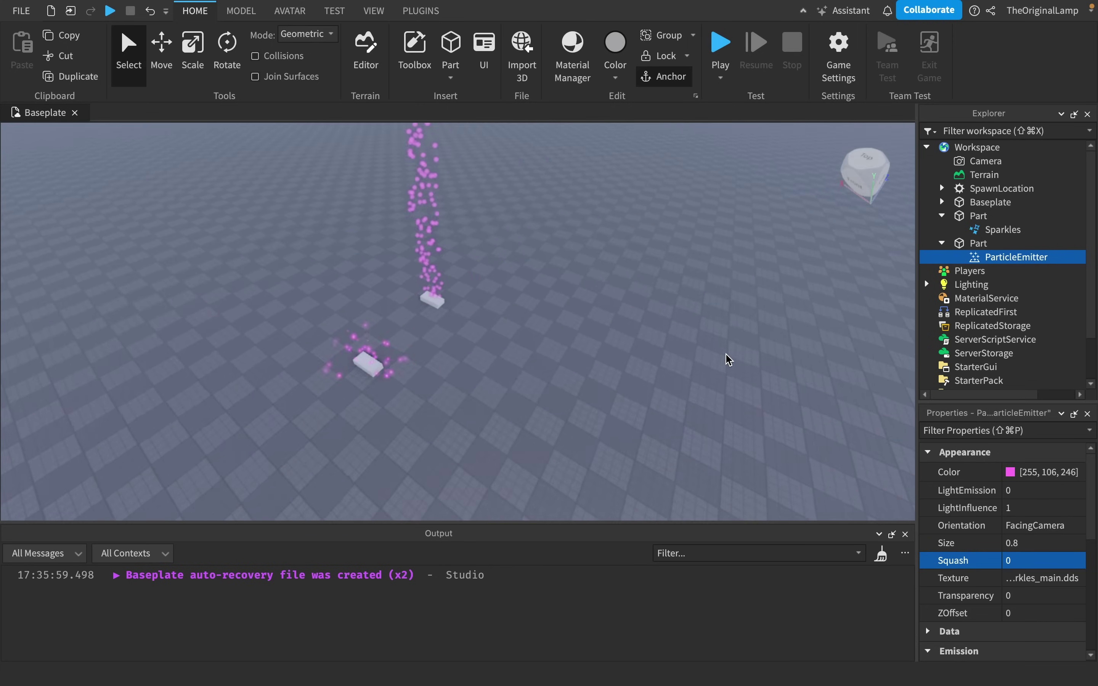
pyautogui.moveTo(726, 355); pyautogui.dragTo(726, 359, button='right')
# Set the ParticleEmitter's Lifetime to a minimum of 1 and a maximum of 3, and view the stream up close.
pyautogui.scroll(-5, 1043, 545)
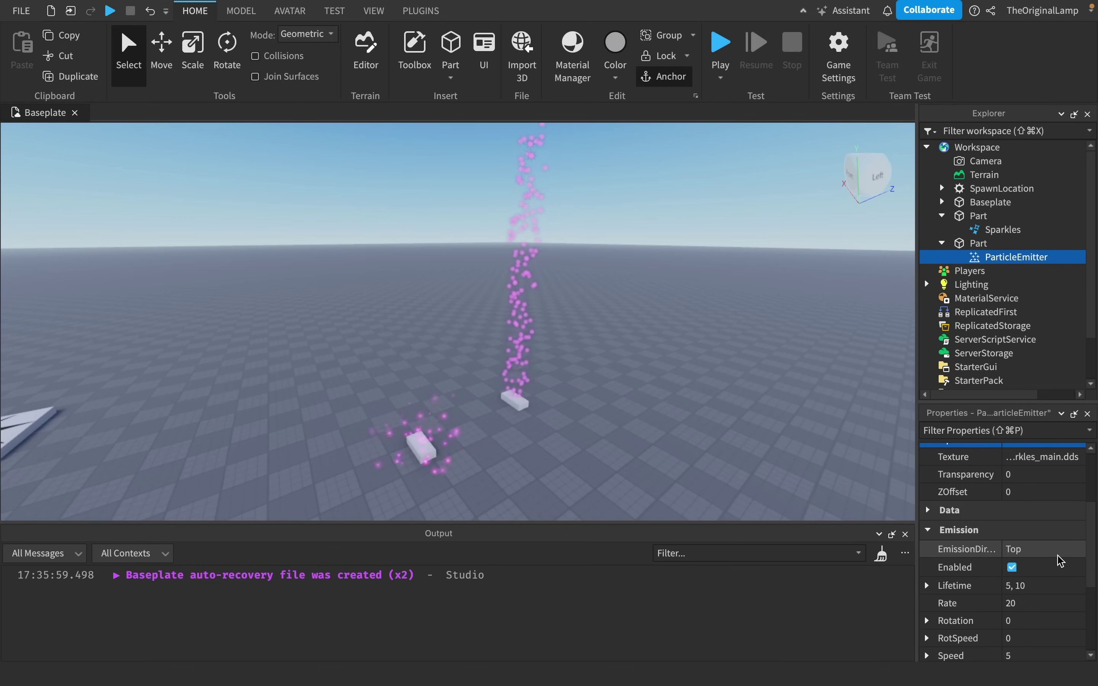
pyautogui.scroll(-3, 1019, 536)
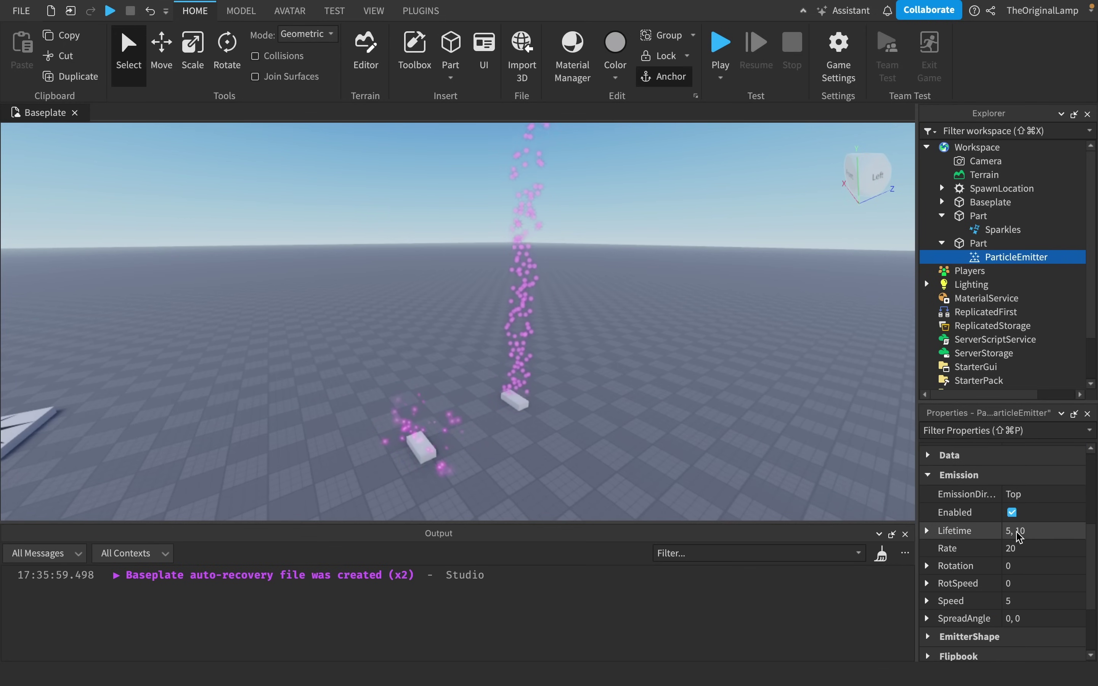
pyautogui.click(926, 531)
pyautogui.click(1024, 548)
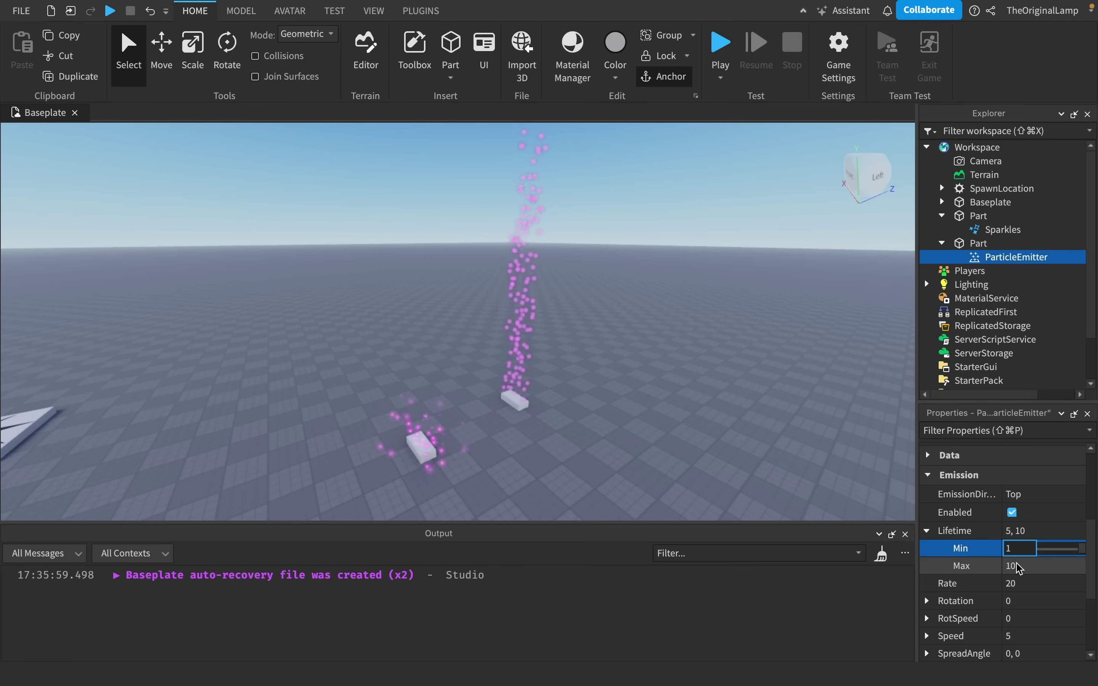
pyautogui.click(1027, 565)
pyautogui.press('Return')
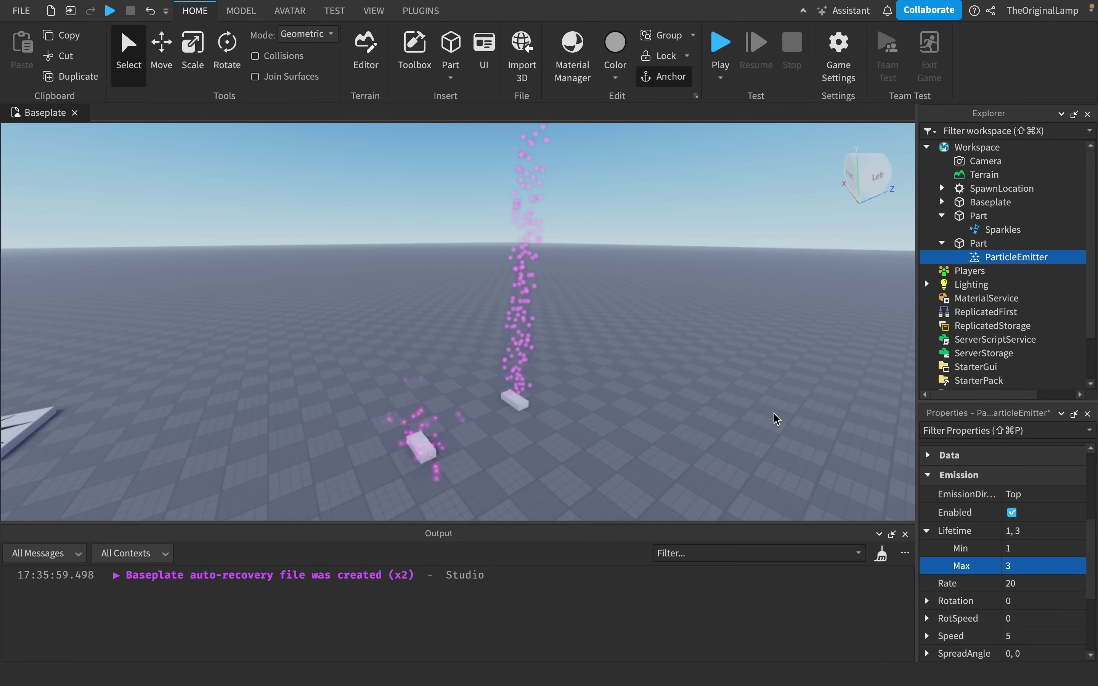
pyautogui.moveTo(772, 414); pyautogui.dragTo(772, 416, button='right')
pyautogui.press('w')
# Set the ParticleEmitter's Rate to 21, its Speed to 11 and its maximum Lifetime to 2.
pyautogui.click(1063, 585)
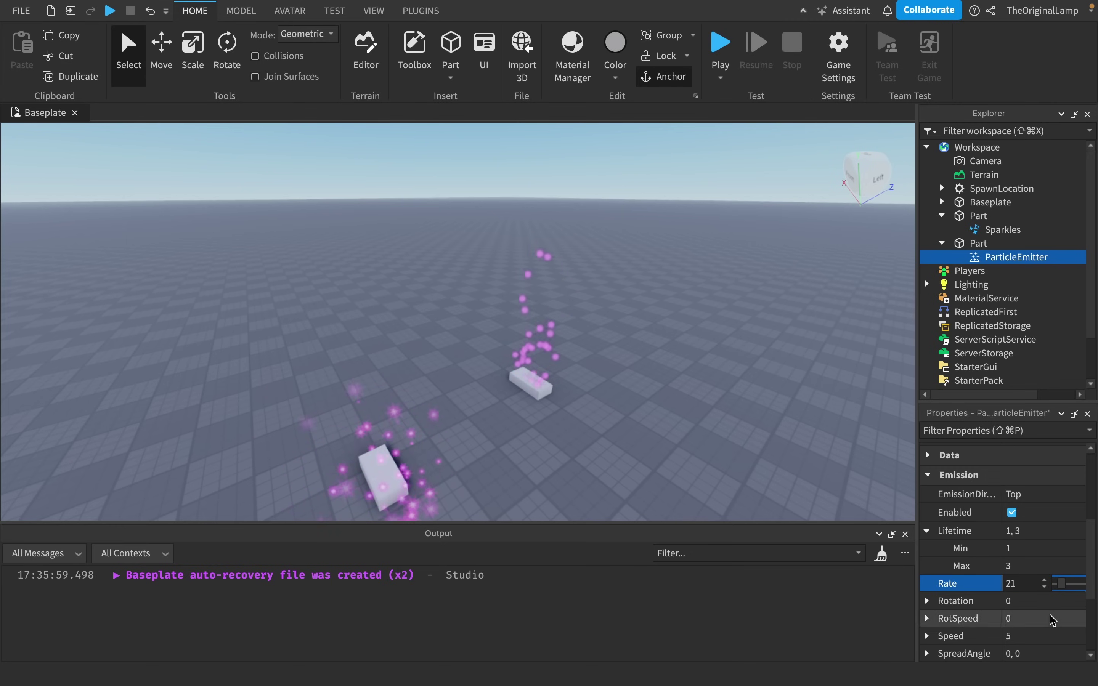
pyautogui.click(1035, 632)
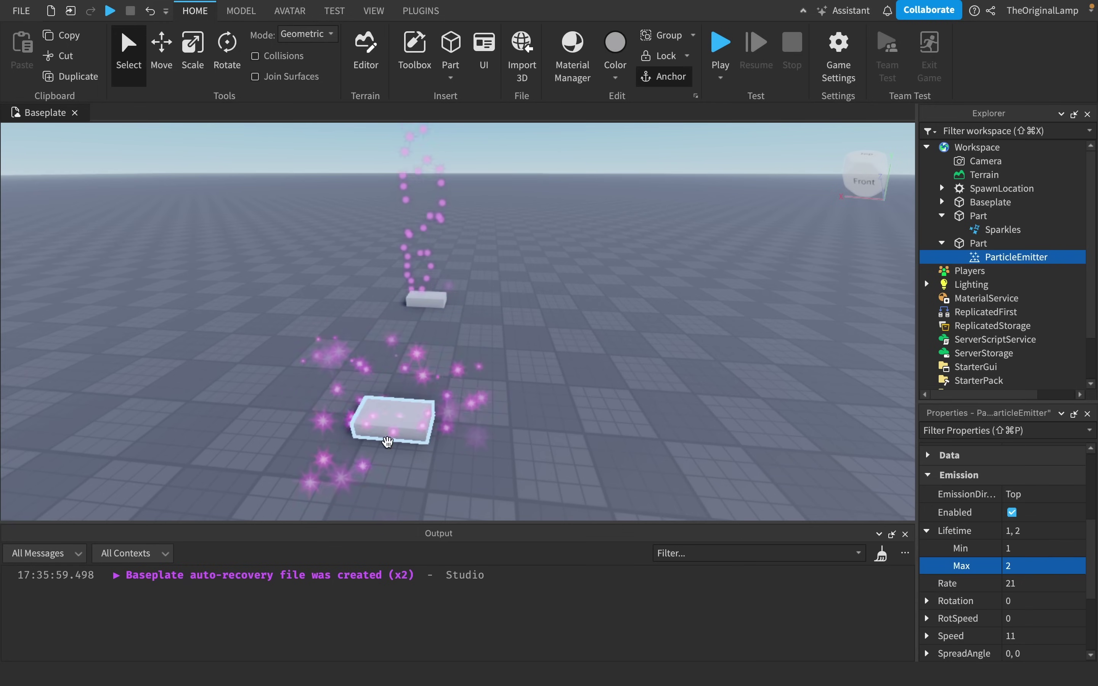
pyautogui.moveTo(348, 397); pyautogui.dragTo(483, 336, button='right')
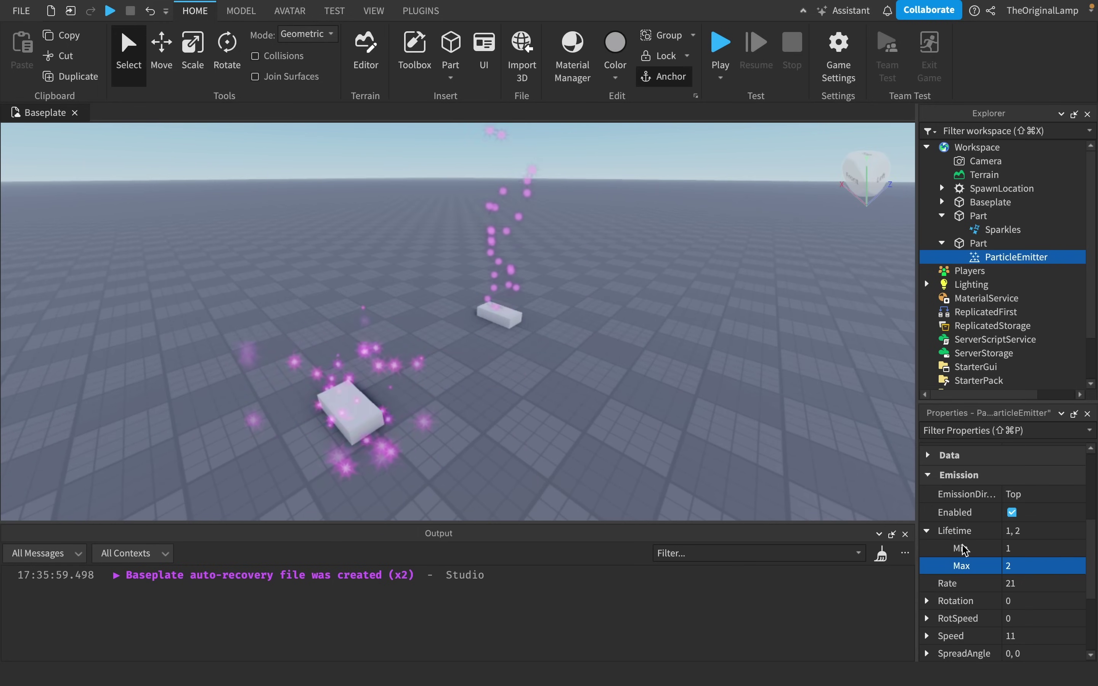
# Set the ParticleEmitter's SpreadAngle to 100 in both X and Y.
pyautogui.scroll(-2, 984, 548)
pyautogui.click(926, 483)
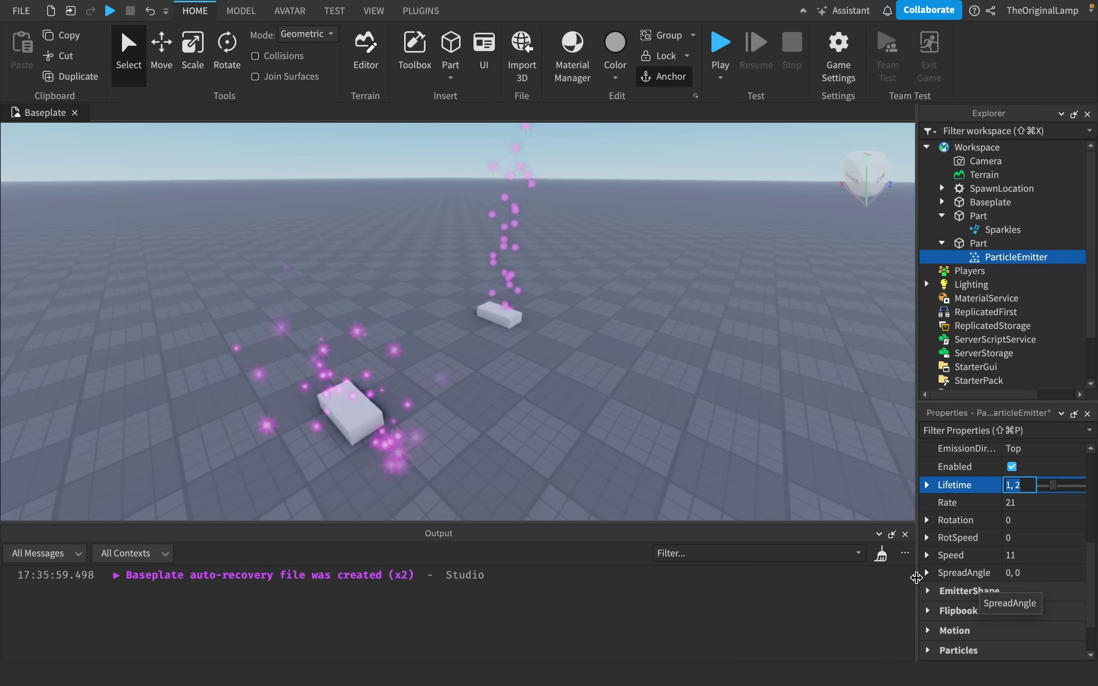
pyautogui.click(967, 572)
pyautogui.click(926, 573)
pyautogui.click(1033, 590)
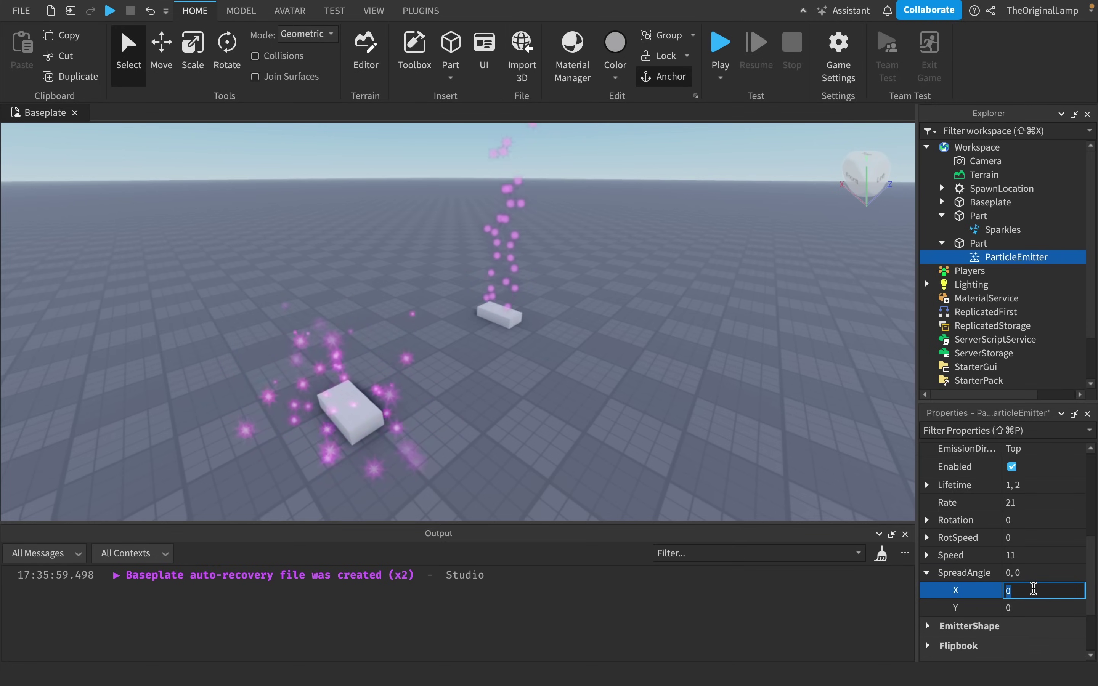
pyautogui.write('100')
pyautogui.click(1029, 607)
pyautogui.write('100')
pyautogui.press('Return')
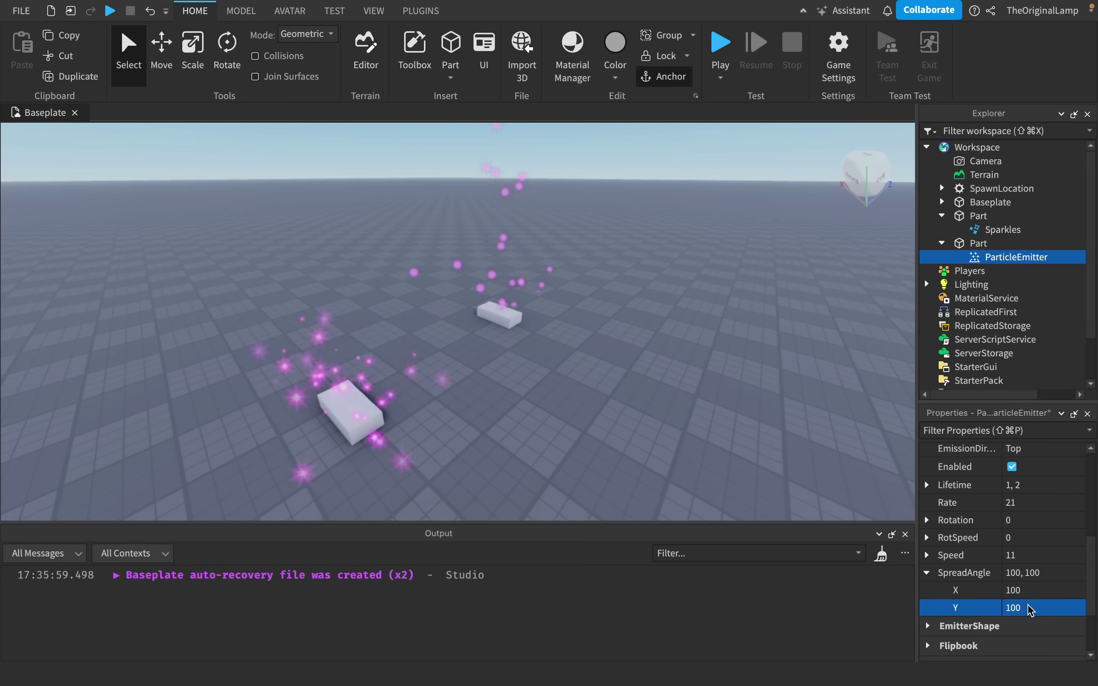
# Set the ParticleEmitter's Rate to 35 and its Speed to 7.
pyautogui.press('d')
pyautogui.moveTo(823, 408); pyautogui.dragTo(825, 412, button='right')
pyautogui.scroll(3, 943, 487)
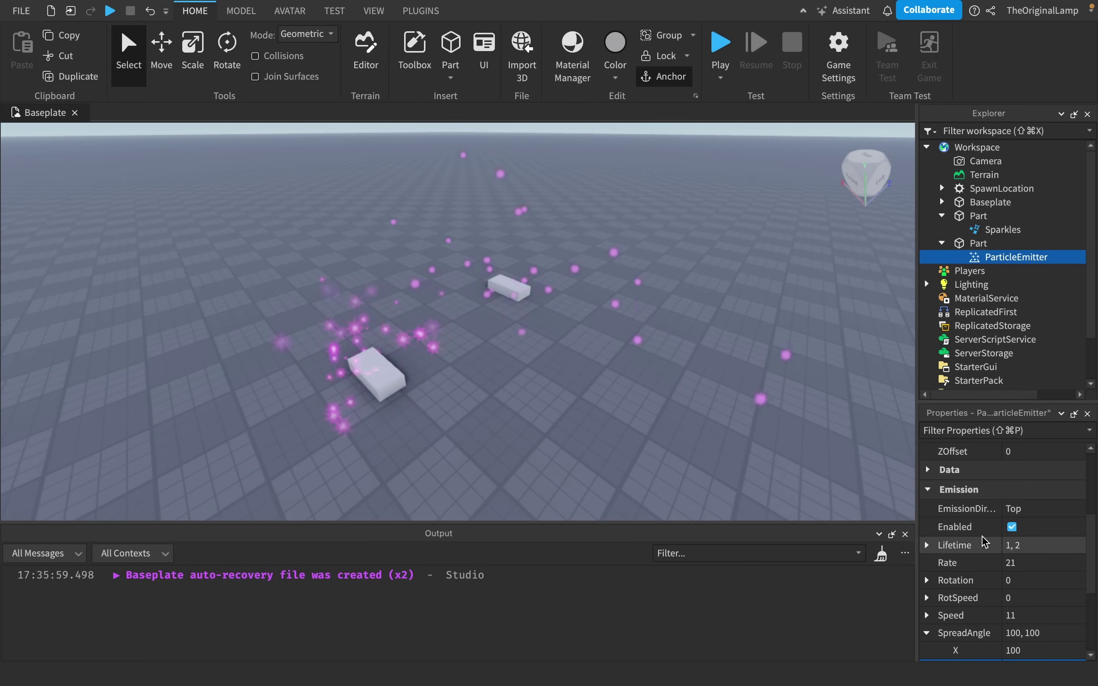
pyautogui.scroll(1, 1023, 586)
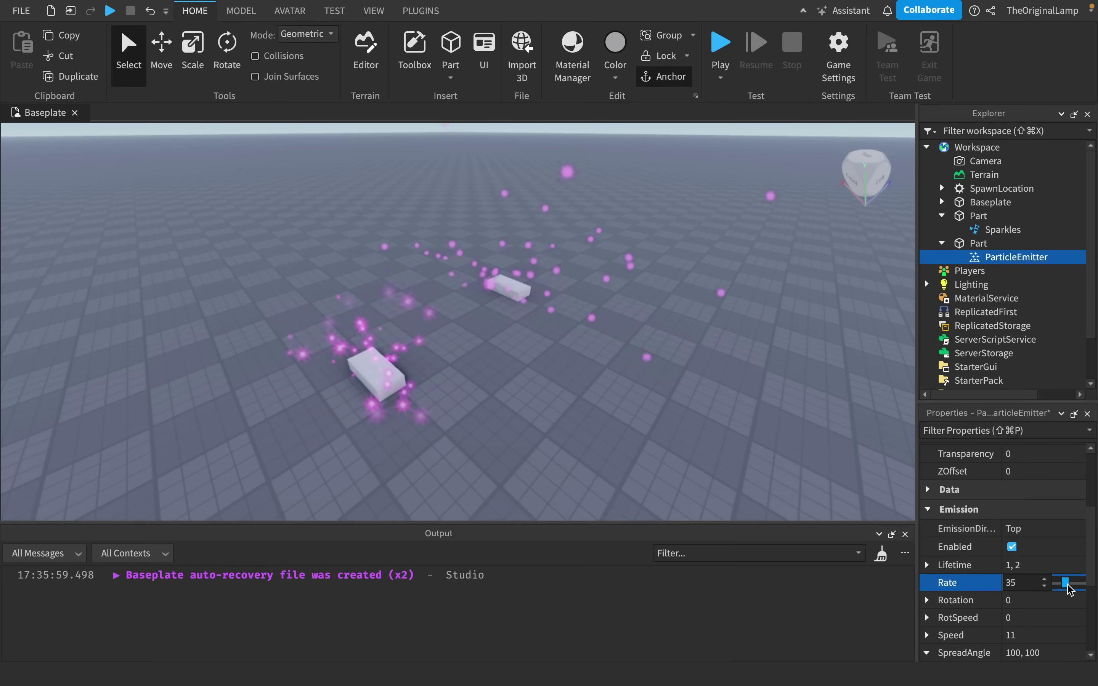
pyautogui.scroll(2, 1057, 590)
pyautogui.scroll(-2, 1027, 632)
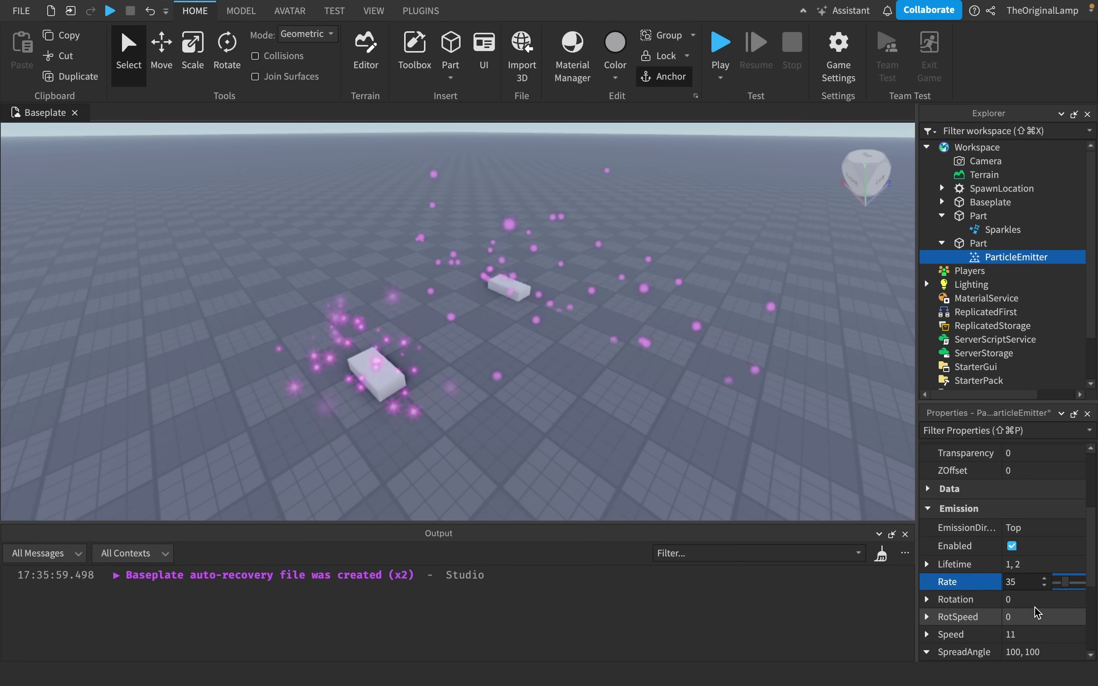
pyautogui.click(1038, 633)
pyautogui.write('7')
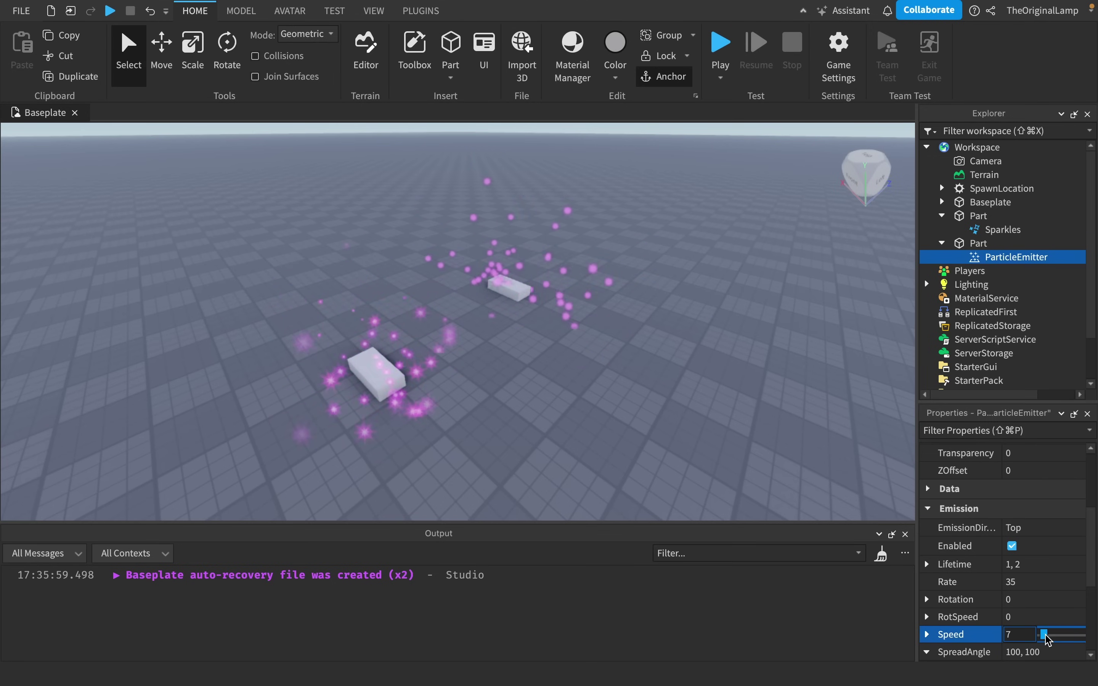
# Set the ParticleEmitter's maximum Lifetime to 1.5 and view both effects up close.
pyautogui.scroll(7, 1047, 580)
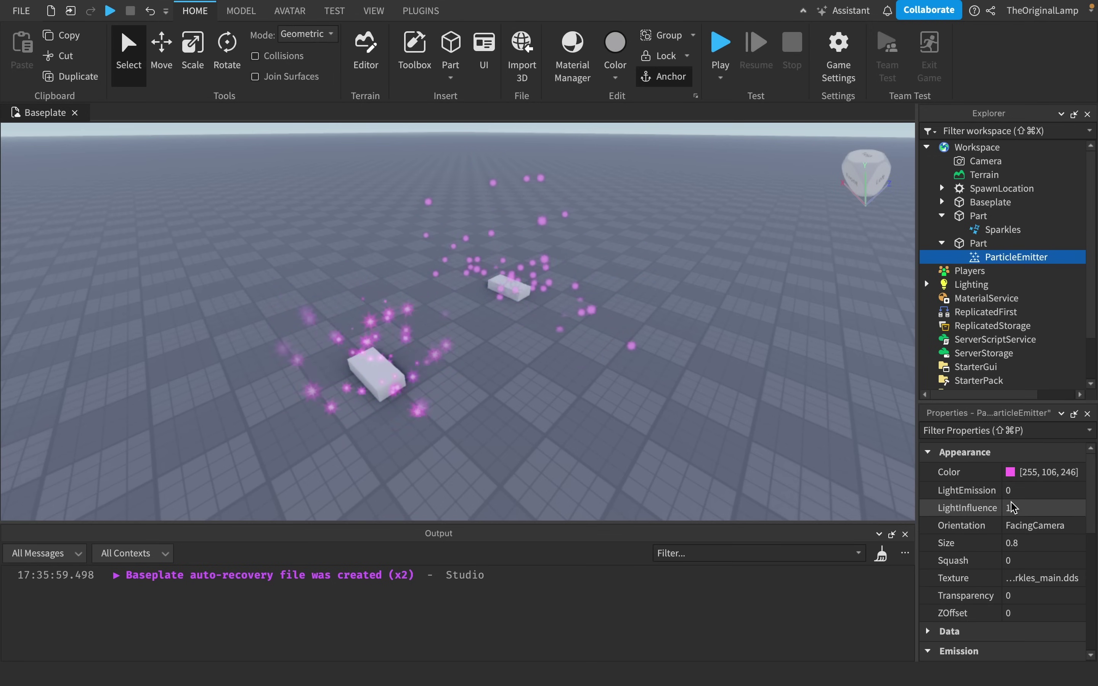
pyautogui.scroll(-6, 1023, 545)
pyautogui.click(1034, 586)
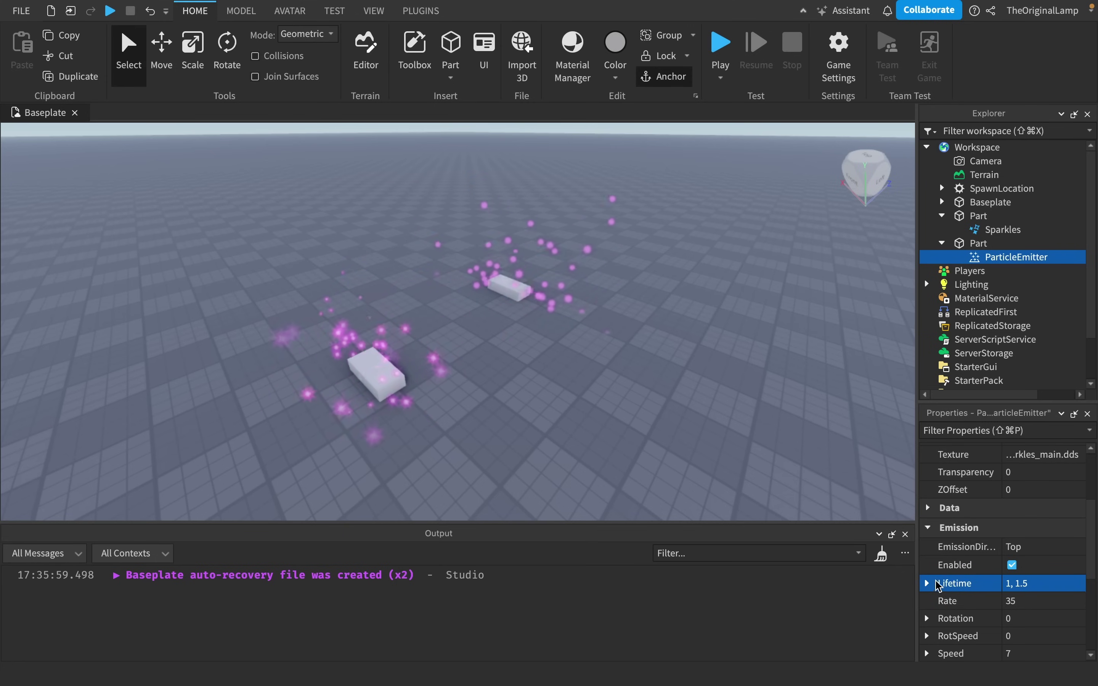
pyautogui.scroll(2, 955, 511)
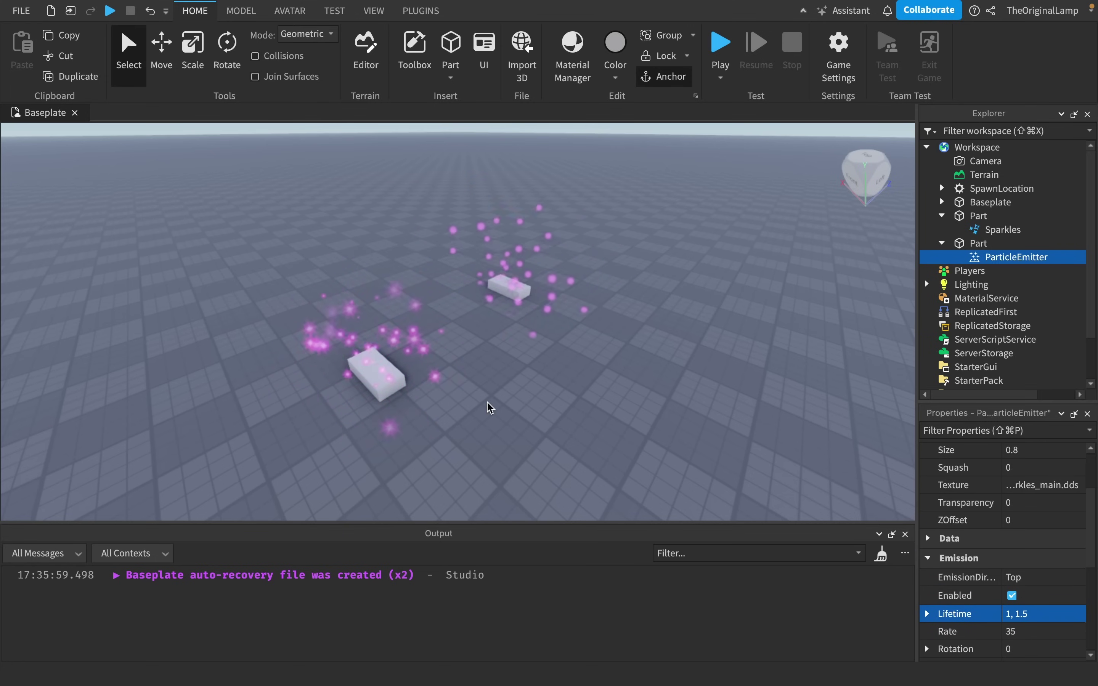
pyautogui.scroll(2, 487, 402)
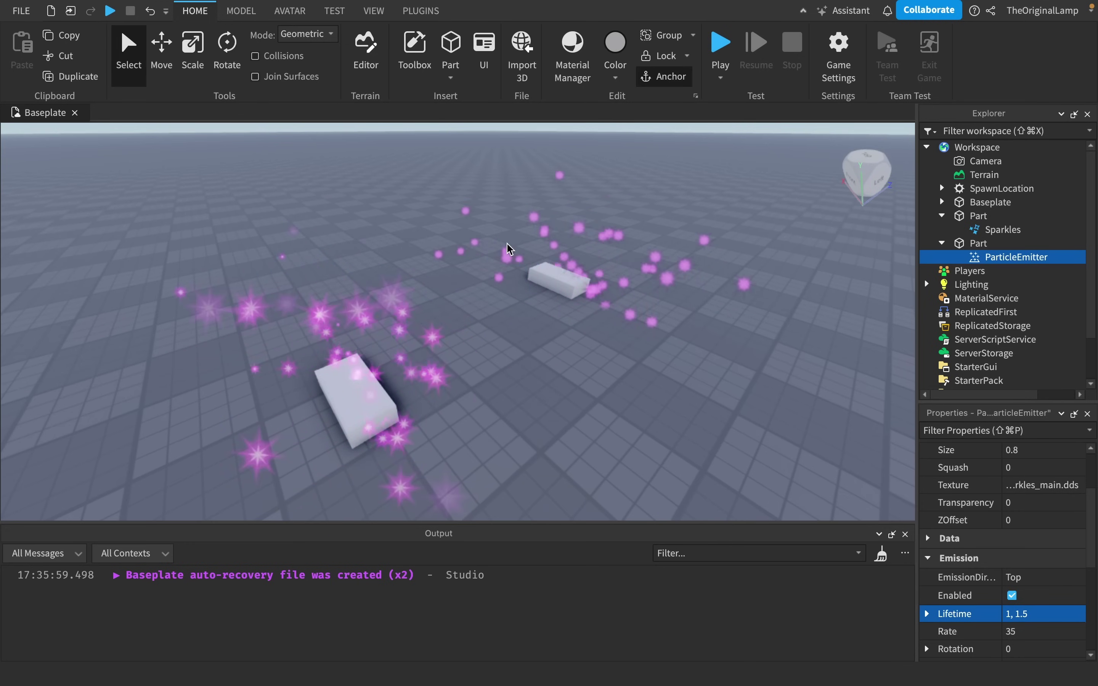
# Edit the ParticleEmitter's Transparency curve so it rises from 0 to about 0.962 at time 1, and close the graph.
pyautogui.click(1043, 501)
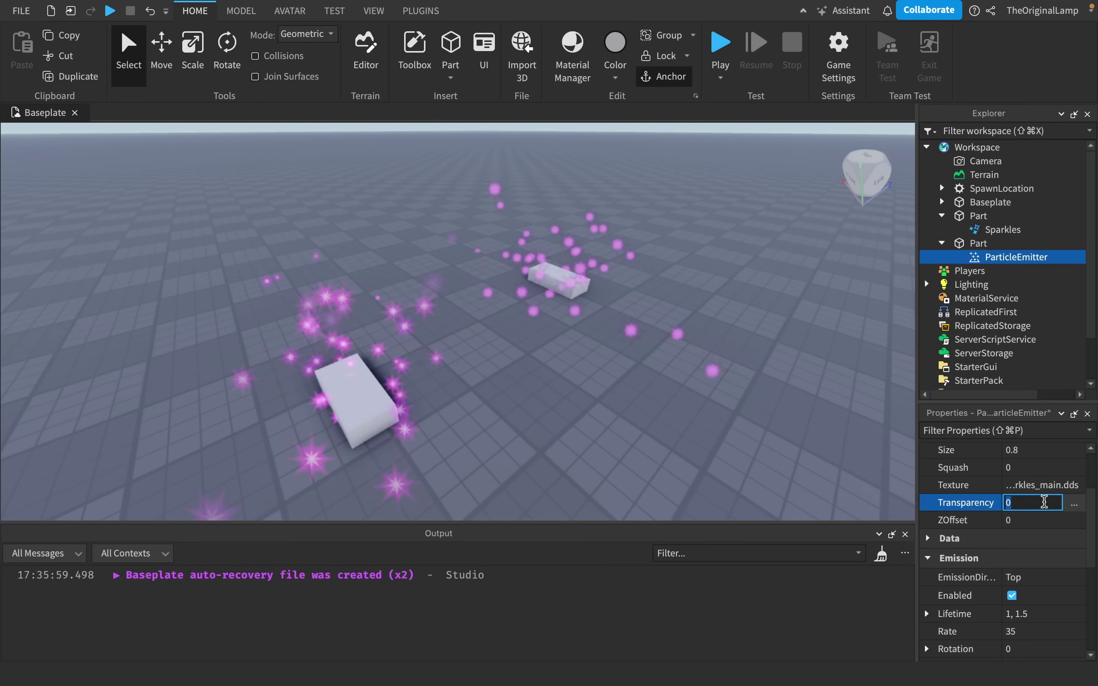
pyautogui.click(1073, 503)
pyautogui.moveTo(664, 253); pyautogui.dragTo(670, 391)
pyautogui.click(868, 442)
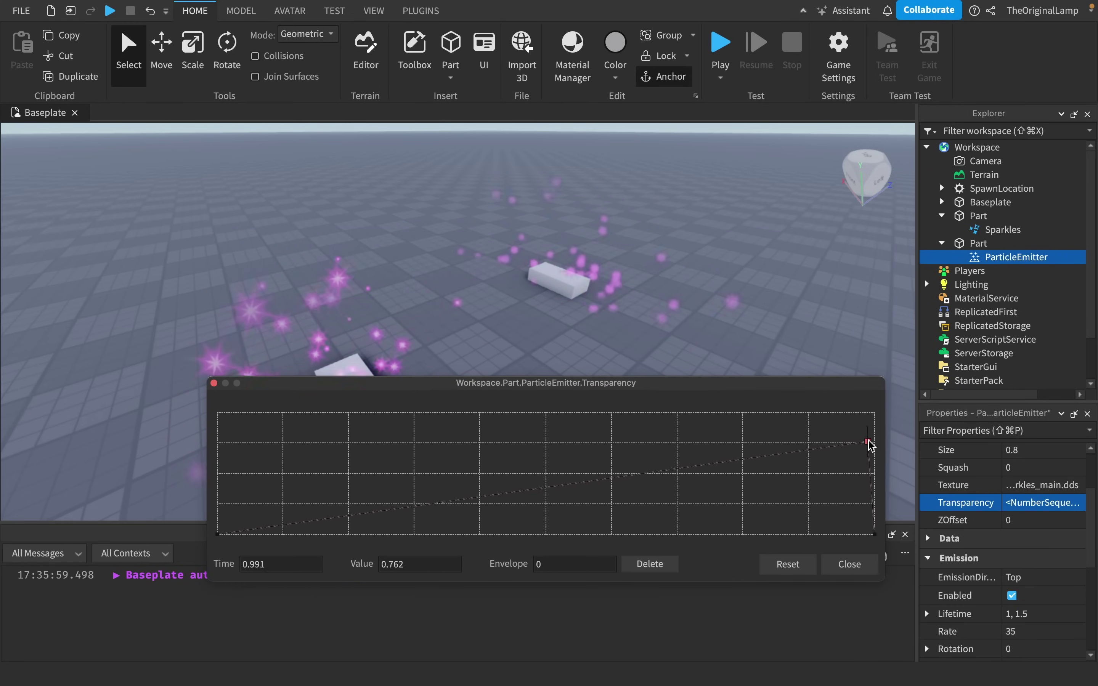
pyautogui.moveTo(869, 442); pyautogui.dragTo(874, 432)
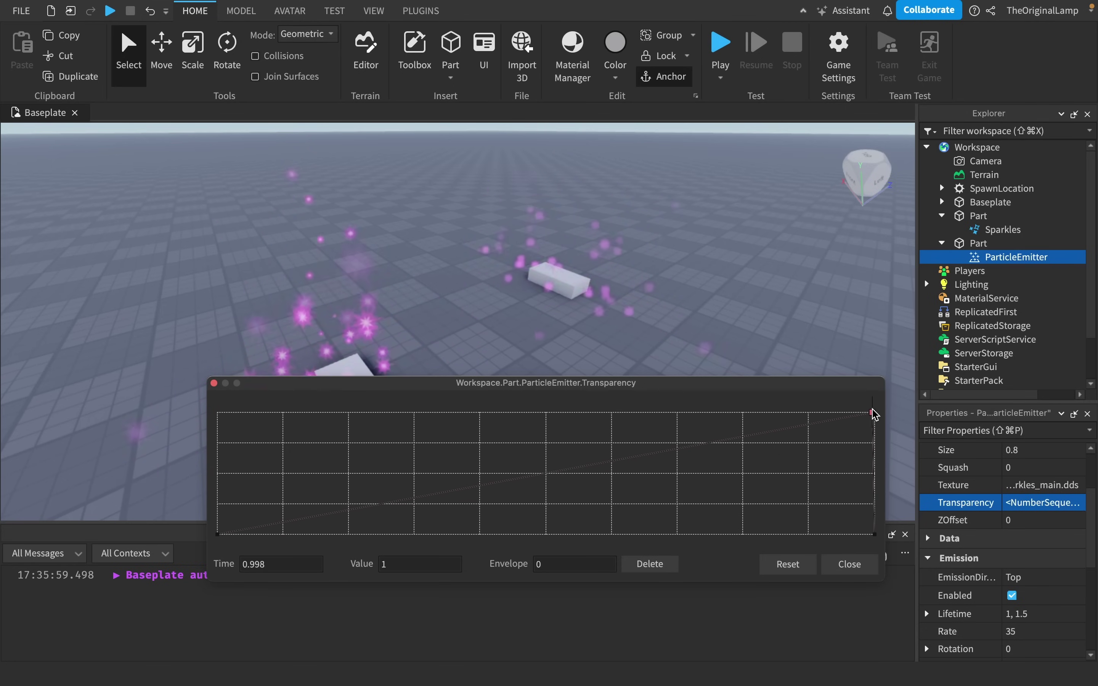
pyautogui.moveTo(875, 414); pyautogui.dragTo(874, 416)
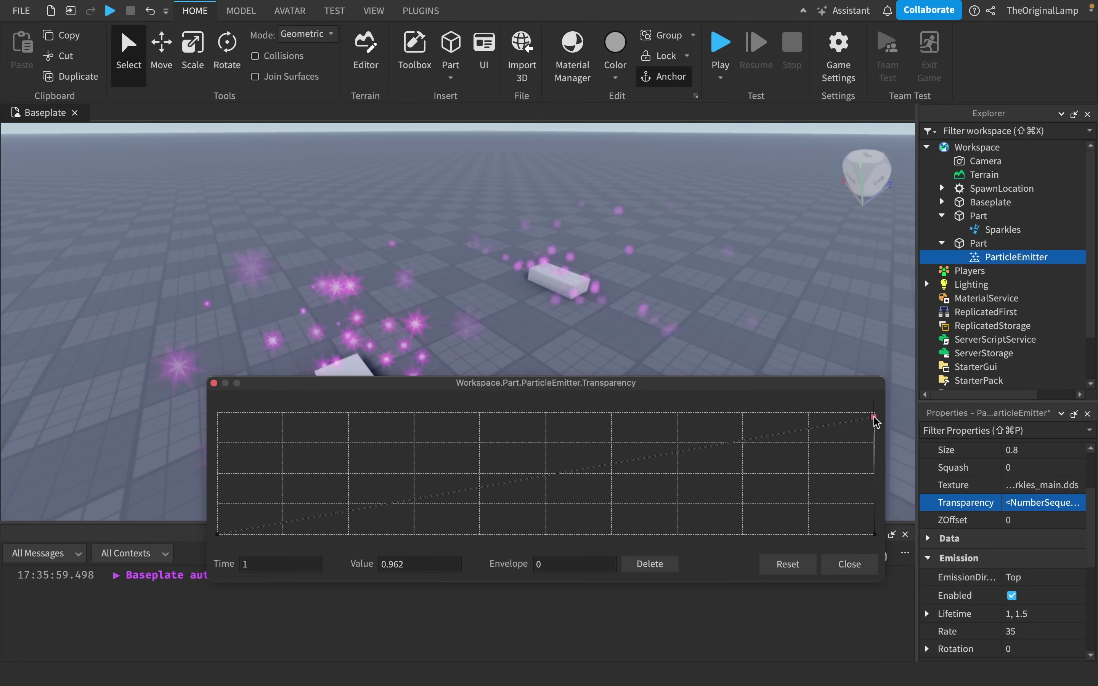
pyautogui.click(842, 315)
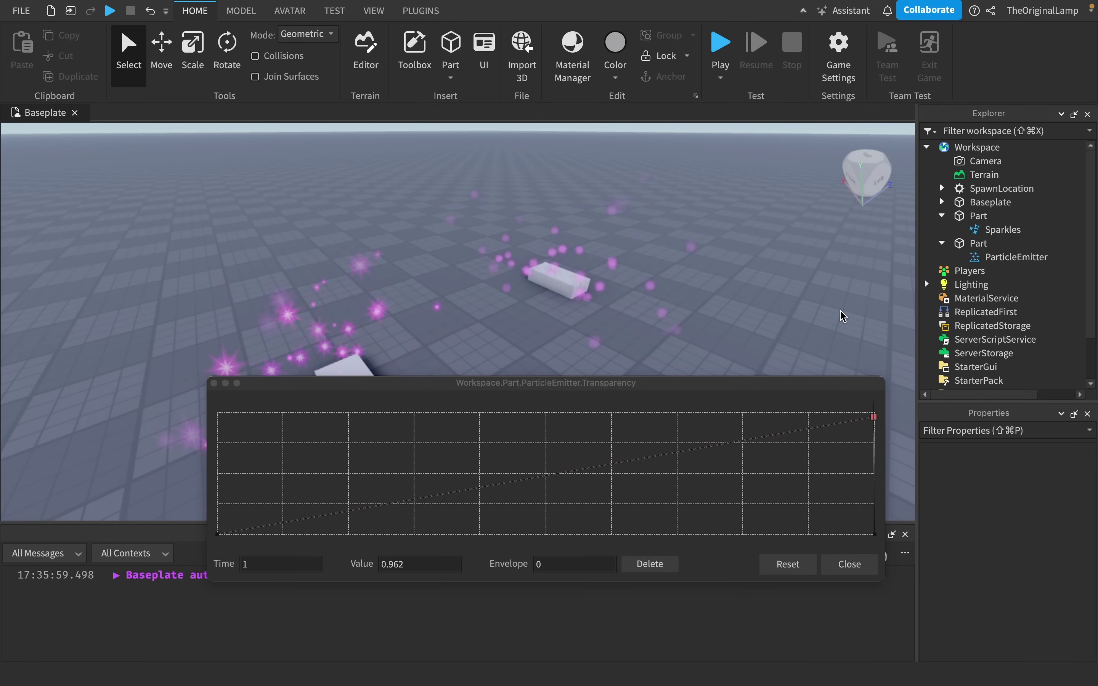
pyautogui.click(849, 567)
# Compare the Sparkles and ParticleEmitter effects side by side, and check which properties each of the two objects offers.
pyautogui.moveTo(799, 398); pyautogui.dragTo(794, 394, button='right')
pyautogui.press('s')
pyautogui.press('d')
pyautogui.press('a')
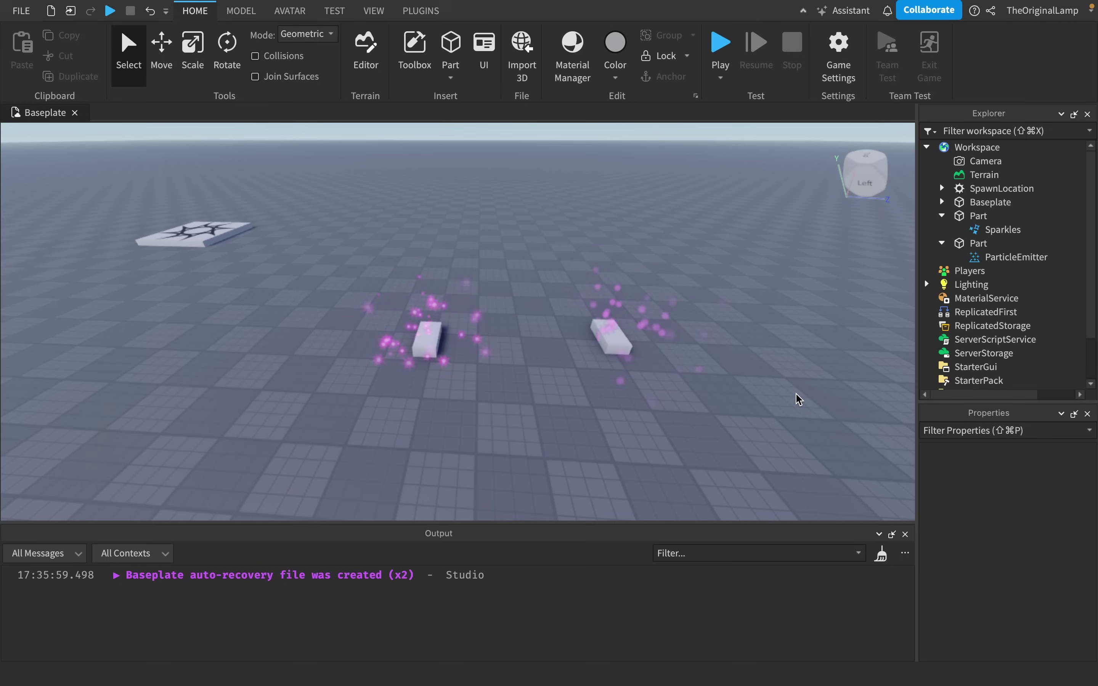
pyautogui.press('d')
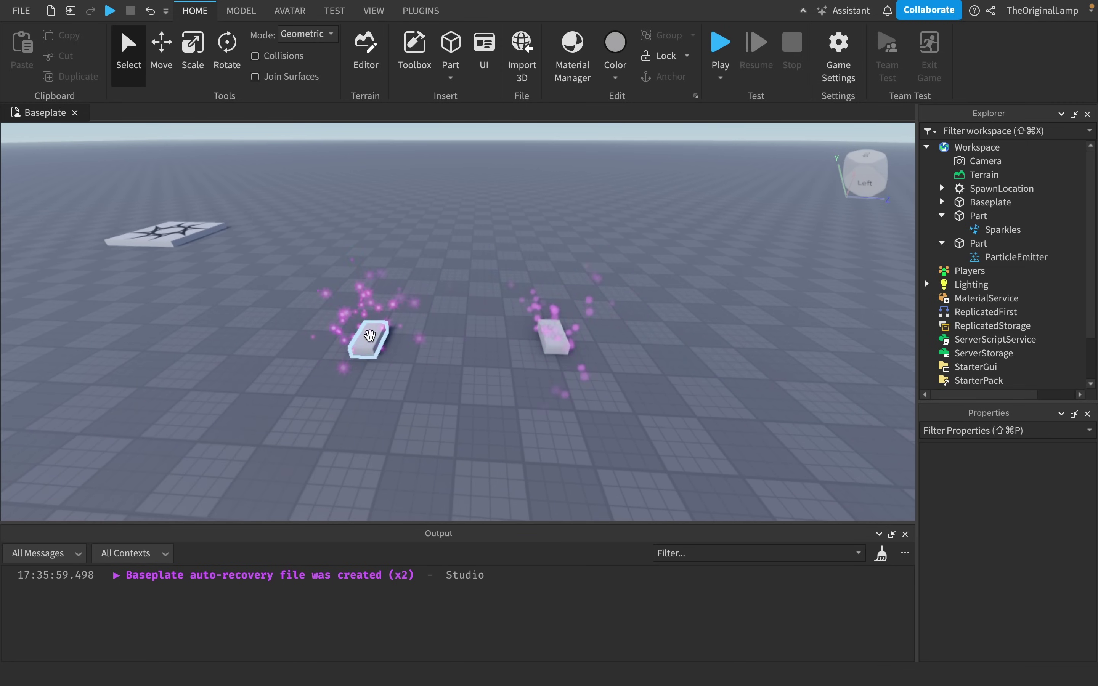
pyautogui.click(1000, 230)
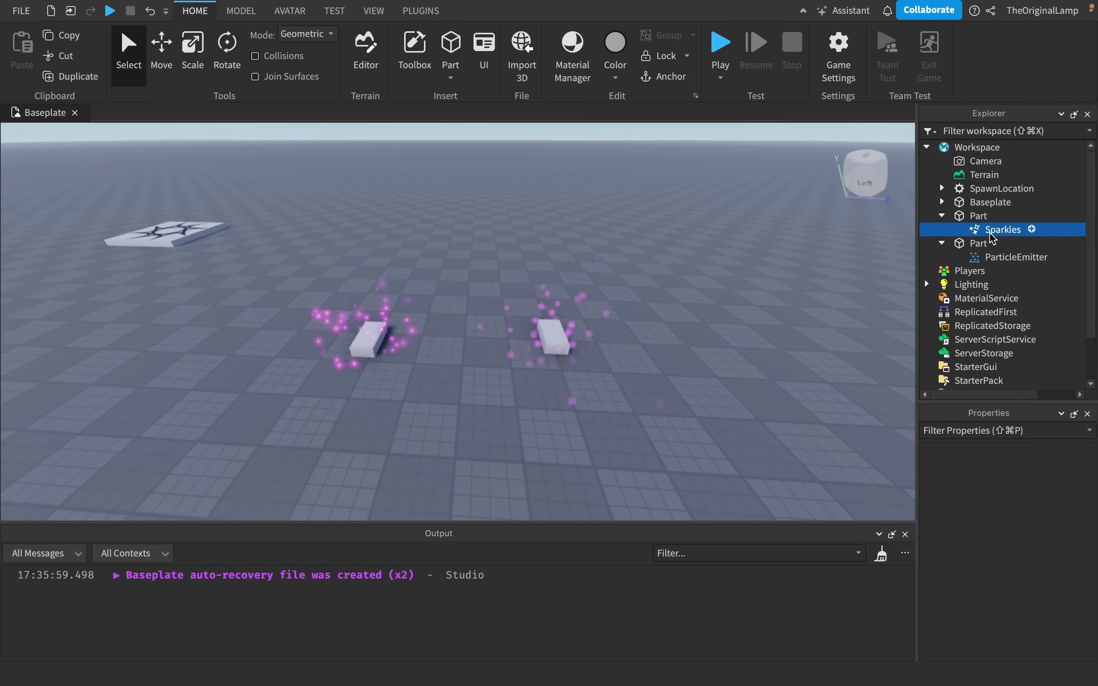
pyautogui.click(994, 260)
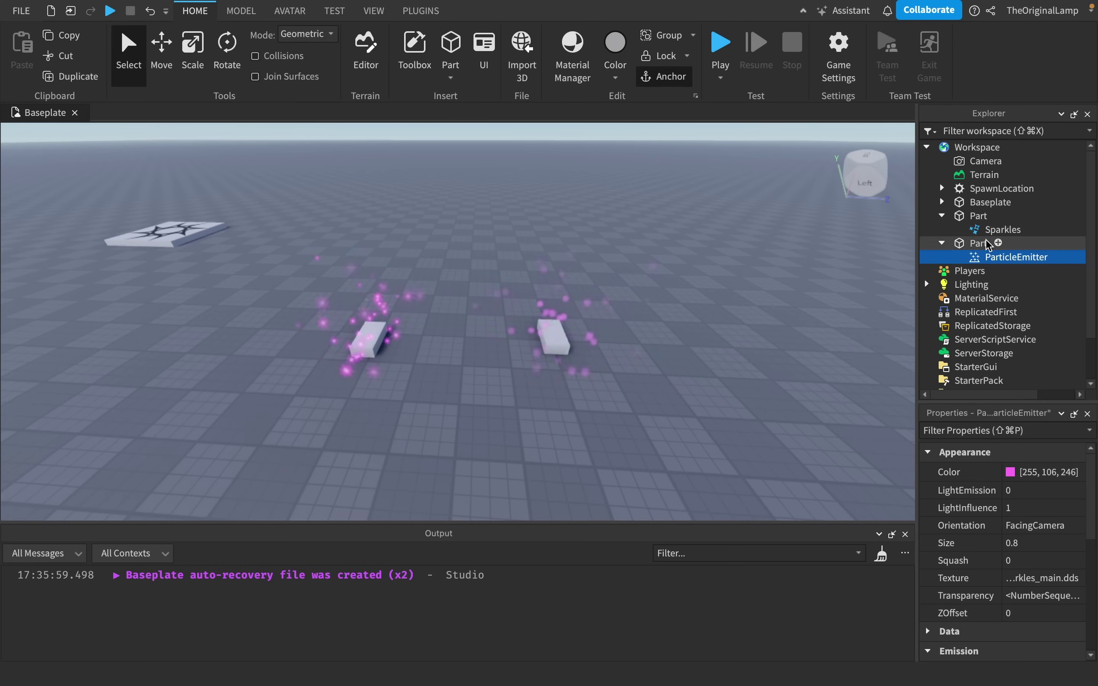
pyautogui.click(991, 231)
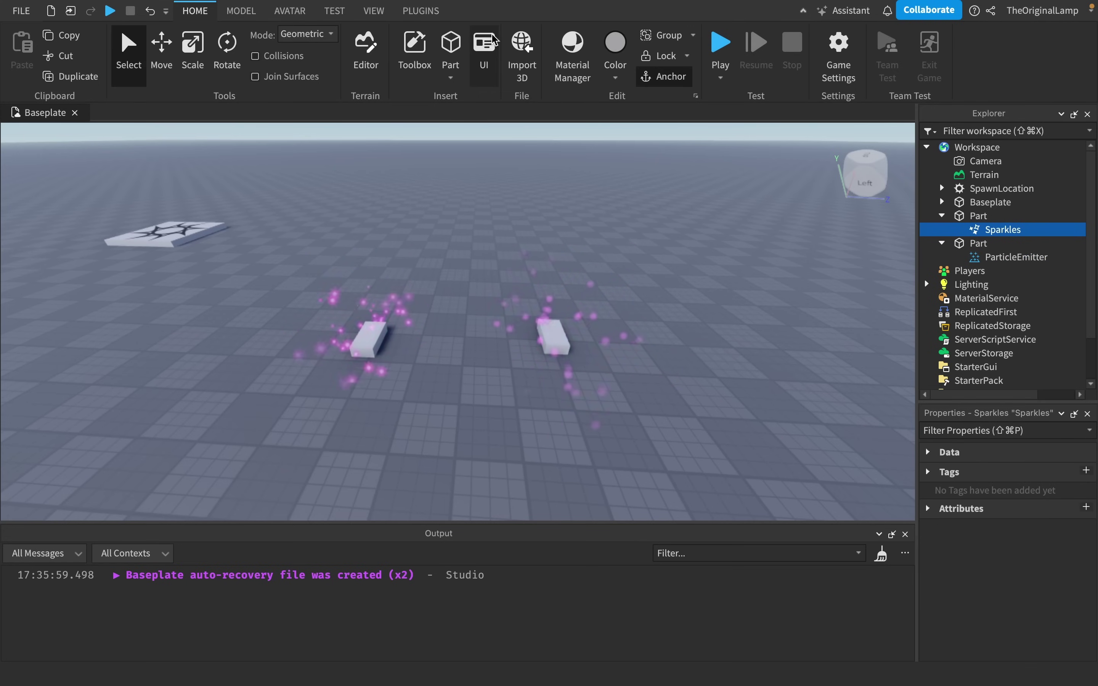
pyautogui.click(1041, 257)
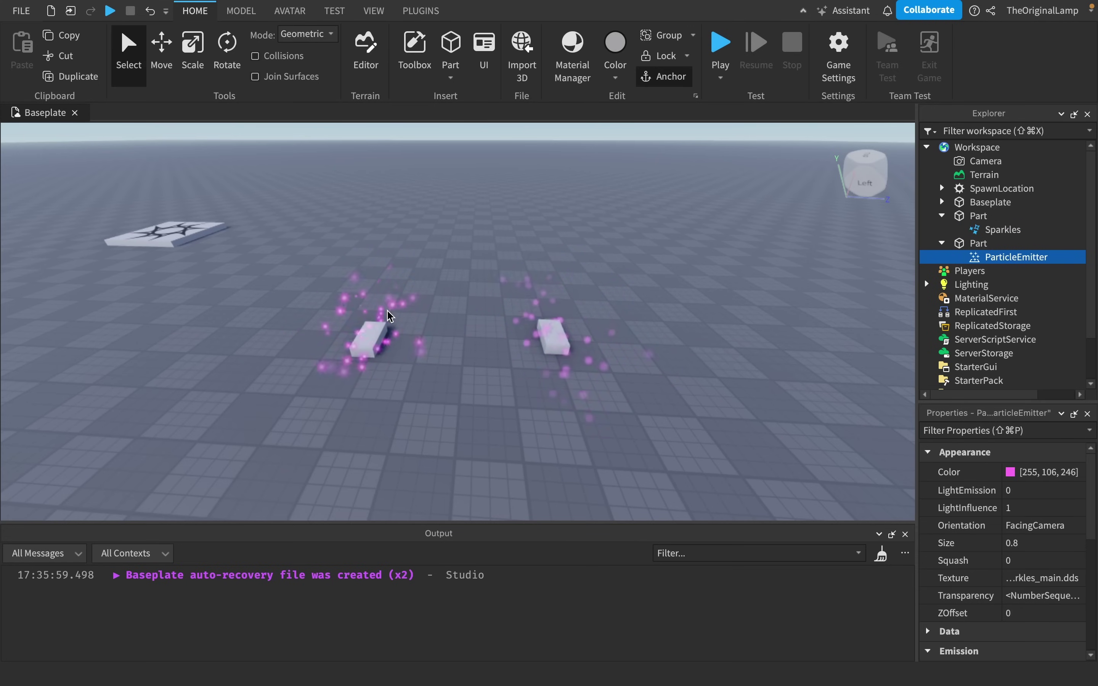
# Search the Toolbox marketplace for "sparkle" in the Images category.
pyautogui.click(414, 50)
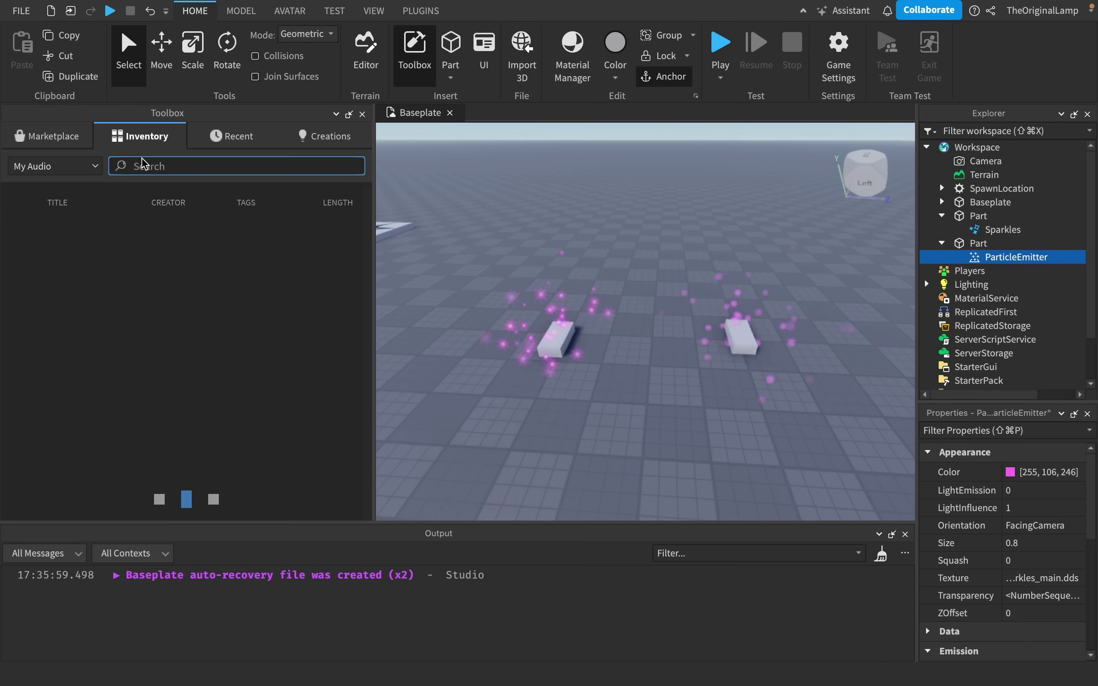
pyautogui.click(77, 166)
pyautogui.click(65, 135)
pyautogui.click(64, 136)
pyautogui.click(64, 168)
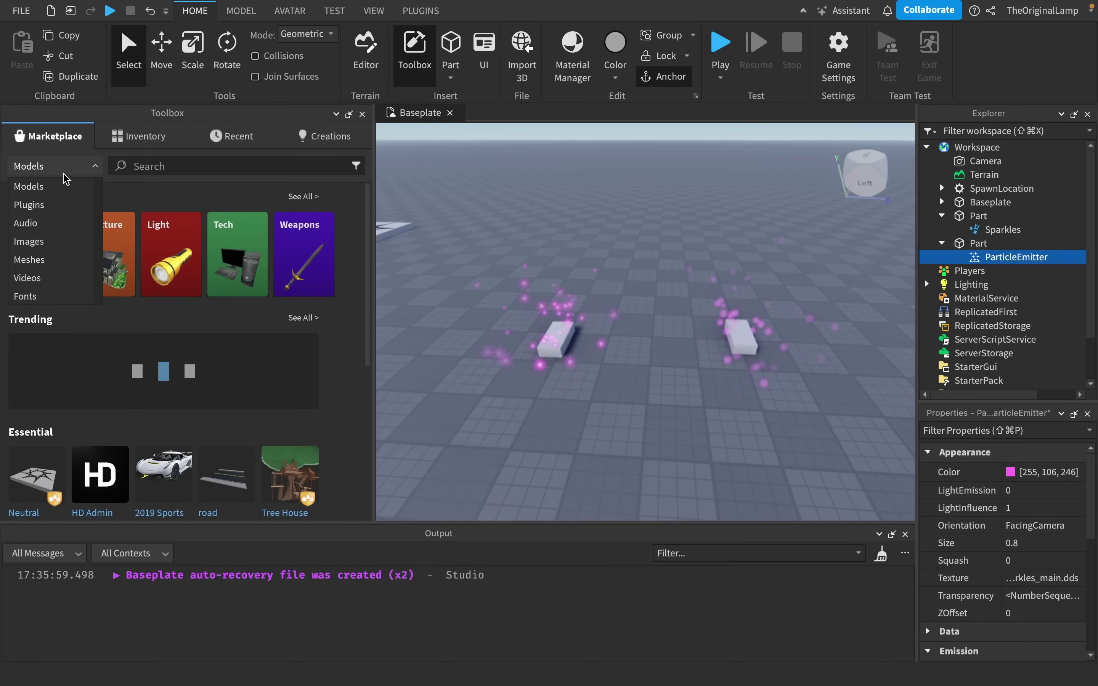
pyautogui.click(158, 167)
pyautogui.write('sp')
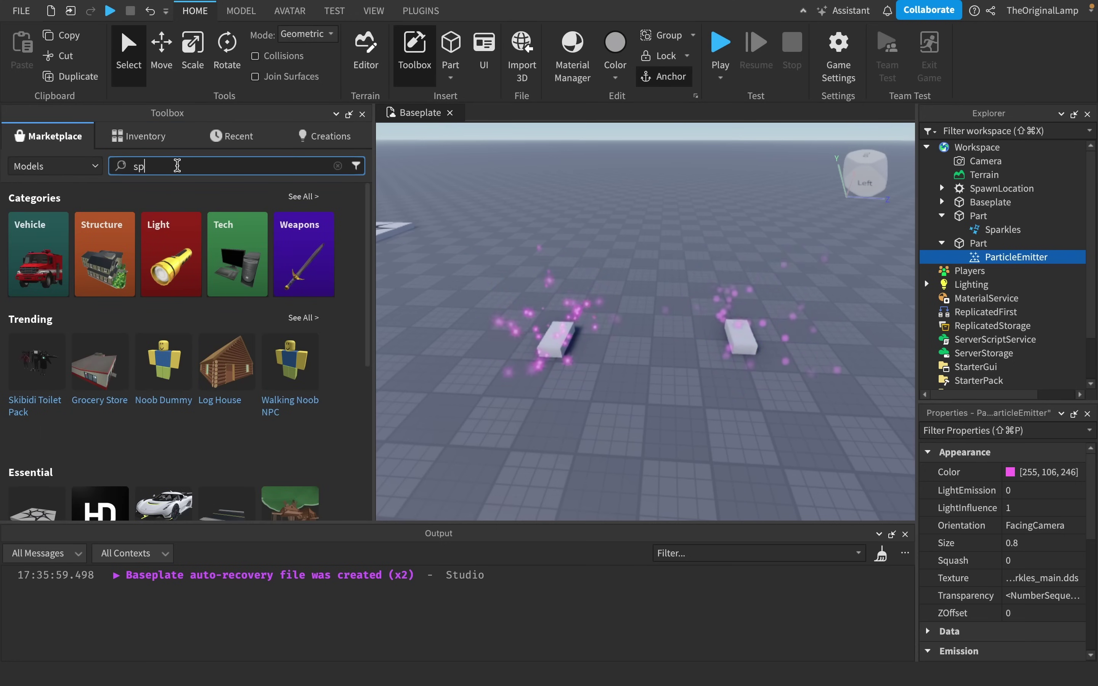
pyautogui.write('arkle')
pyautogui.press('Return')
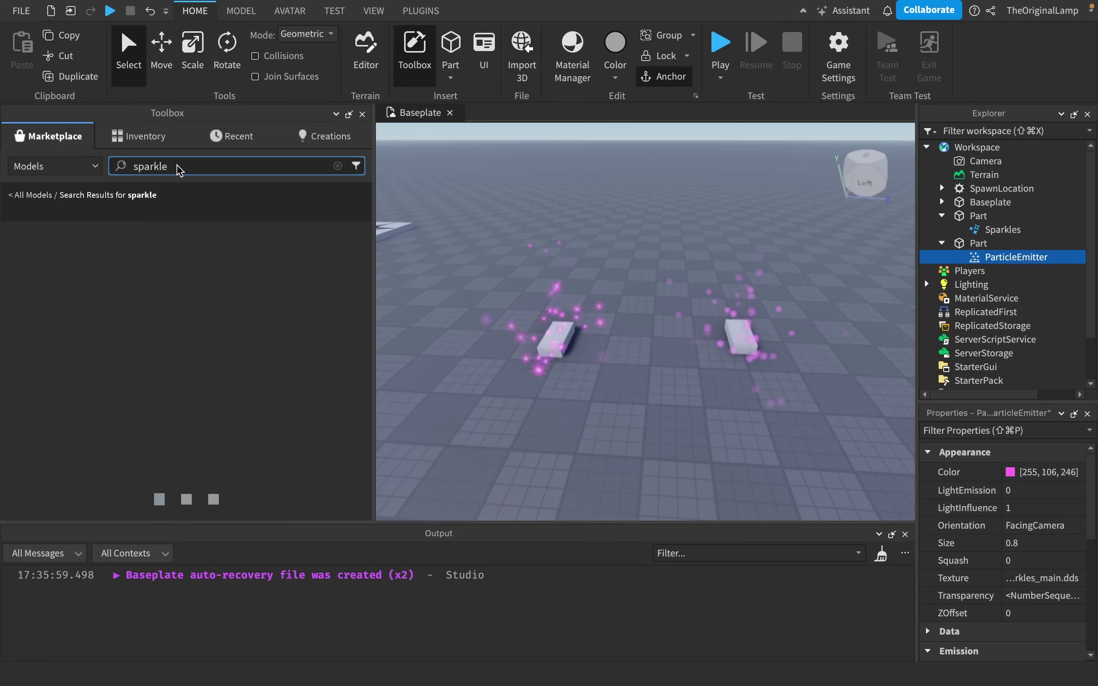
pyautogui.click(89, 173)
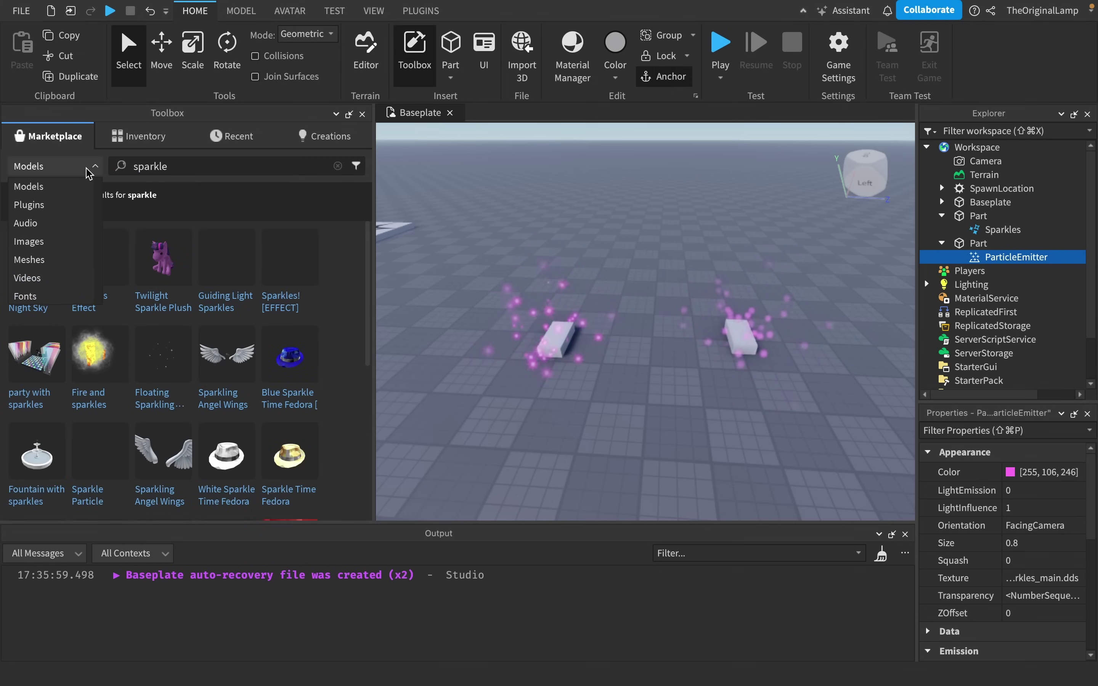
pyautogui.click(37, 242)
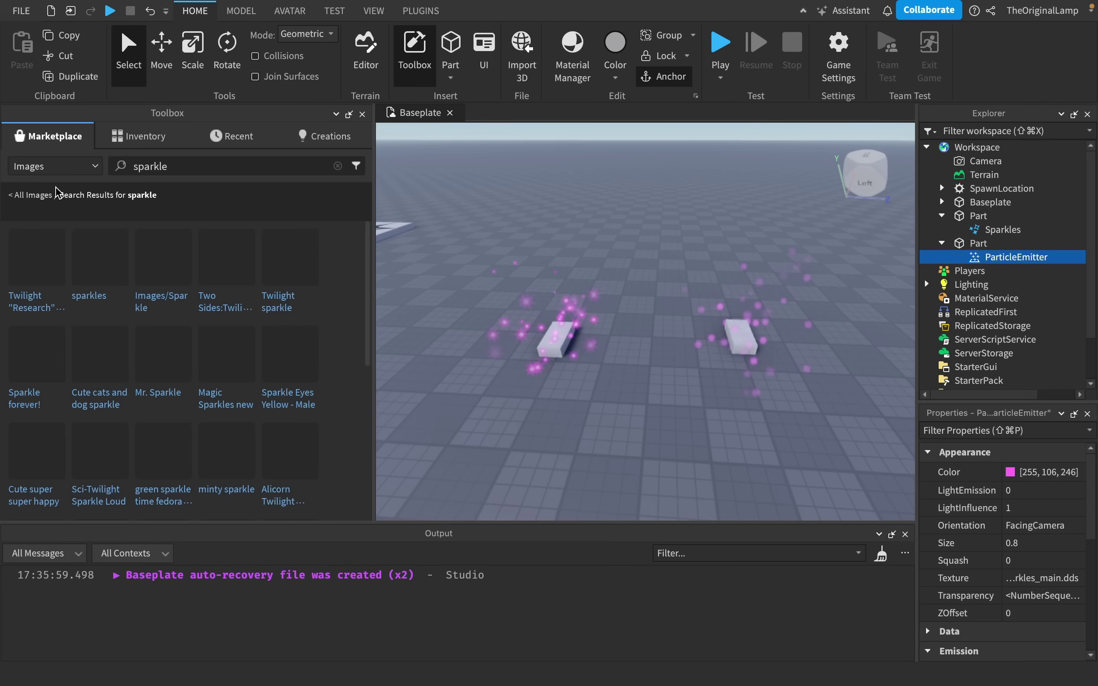
# Copy the asset ID of the "blue sparkle png" image from the search results and close the Toolbox.
pyautogui.scroll(-15, 218, 329)
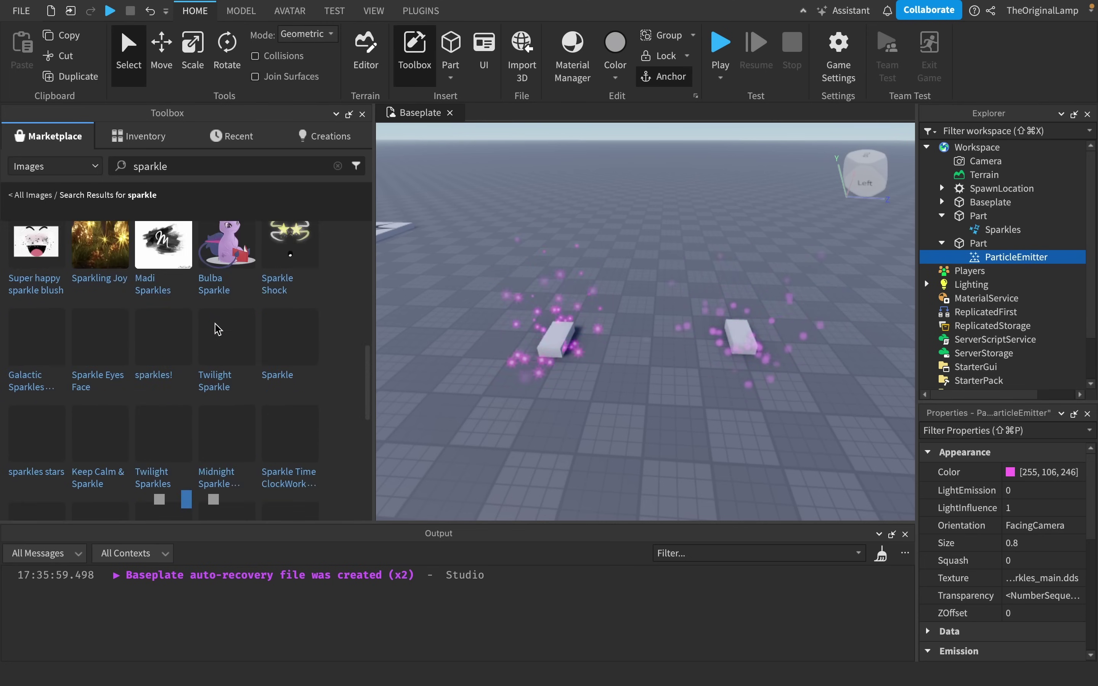
pyautogui.scroll(-15, 218, 329)
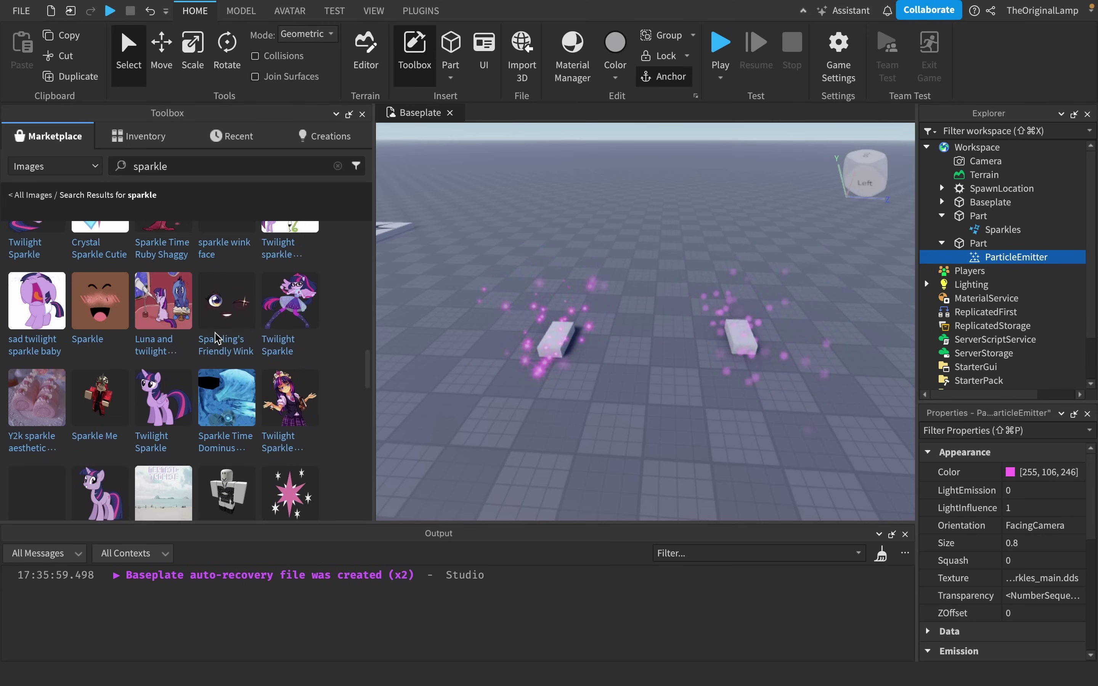
pyautogui.scroll(5, 223, 341)
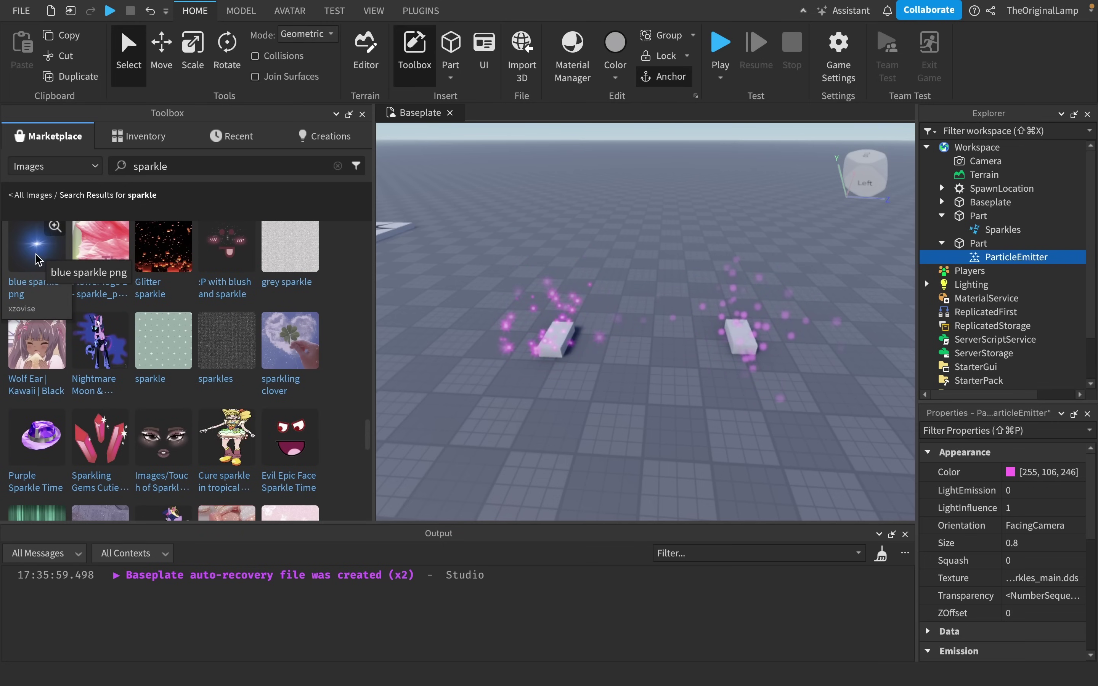
pyautogui.rightClick(31, 262)
pyautogui.click(64, 303)
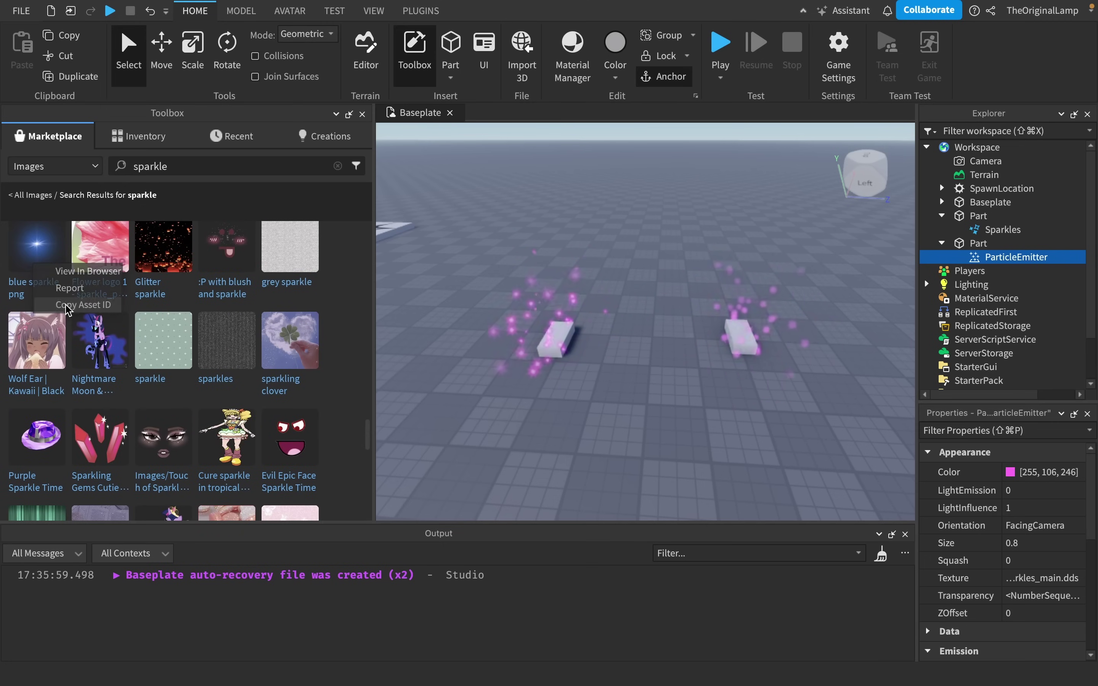
pyautogui.click(363, 115)
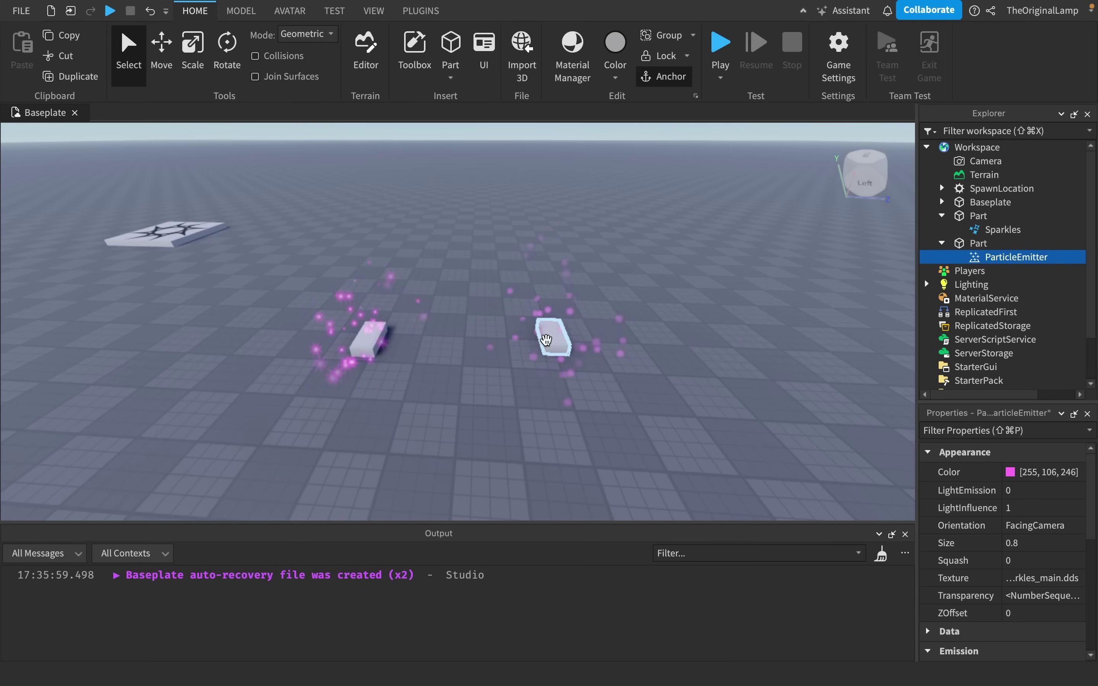
# Change the ParticleEmitter's Color to near-white, [253, 255, 248].
pyautogui.click(554, 337)
pyautogui.click(1019, 271)
pyautogui.click(1015, 258)
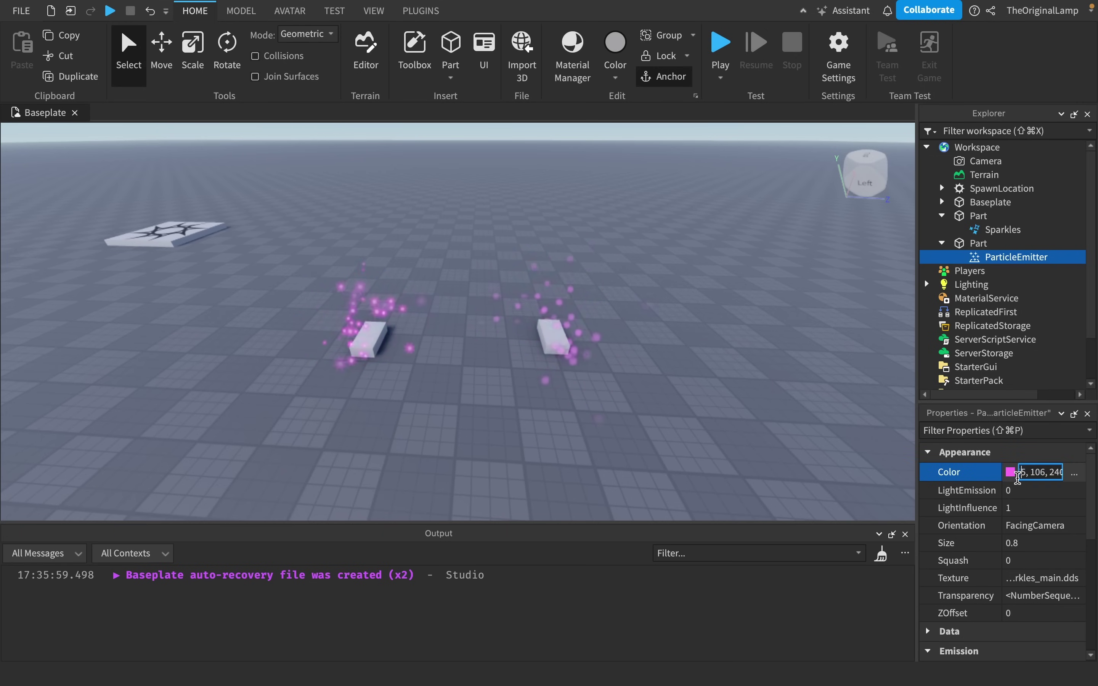
pyautogui.click(1007, 472)
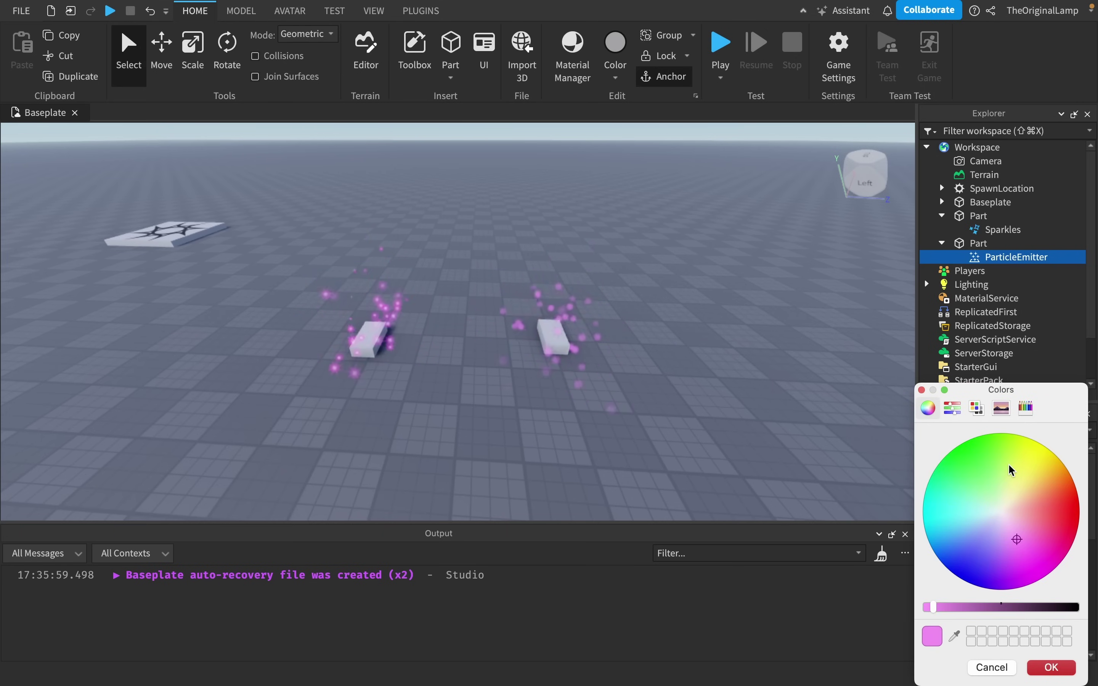
pyautogui.moveTo(1008, 463); pyautogui.dragTo(1002, 510)
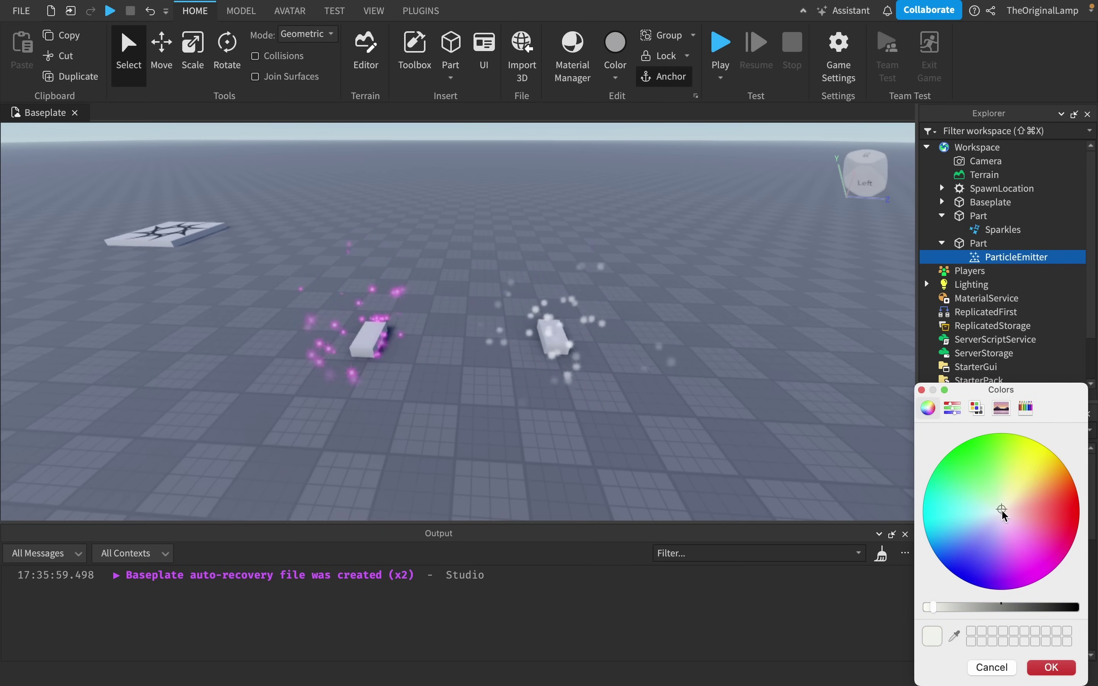
pyautogui.click(928, 607)
pyautogui.click(1049, 667)
pyautogui.scroll(-1, 1043, 562)
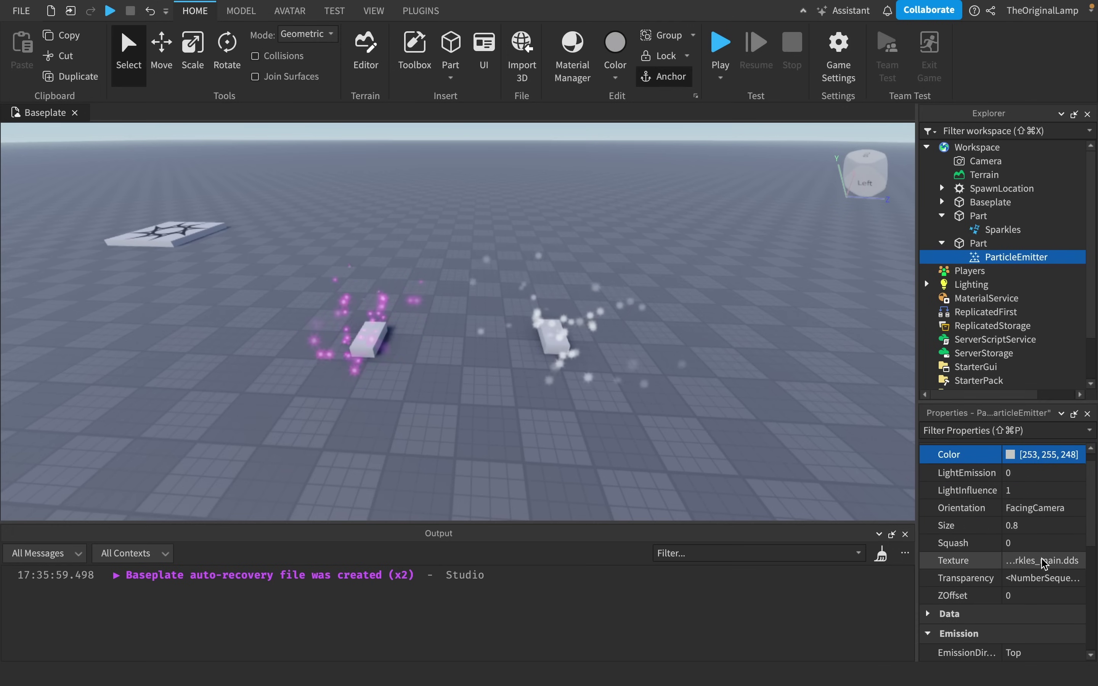
pyautogui.click(1058, 561)
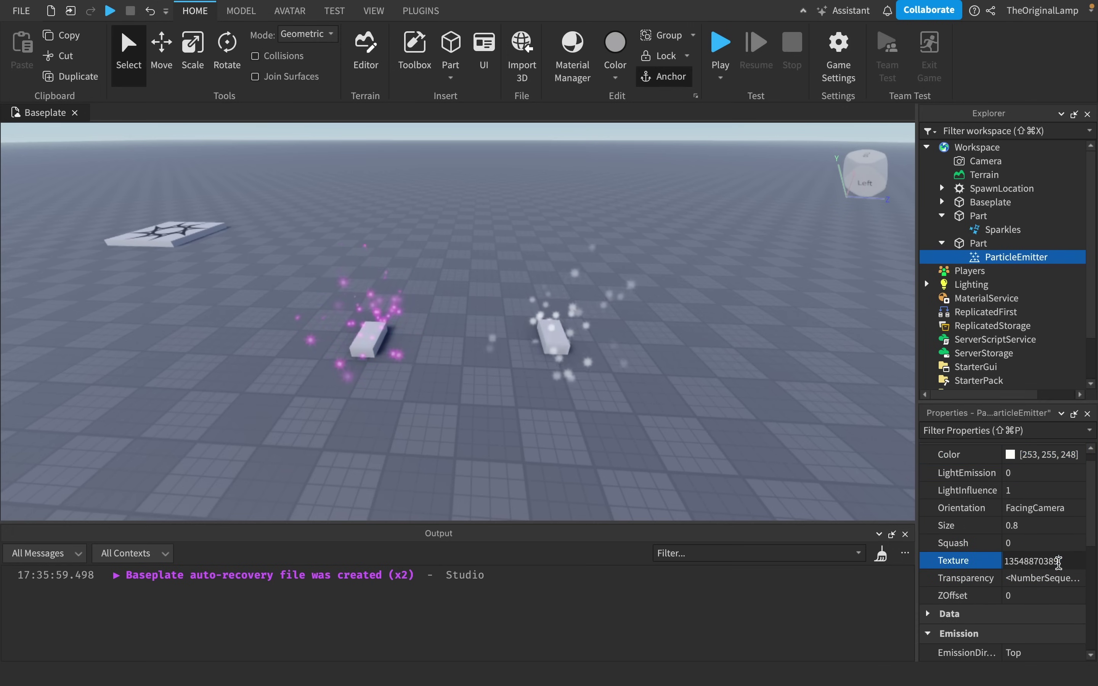
pyautogui.scroll(5, 789, 402)
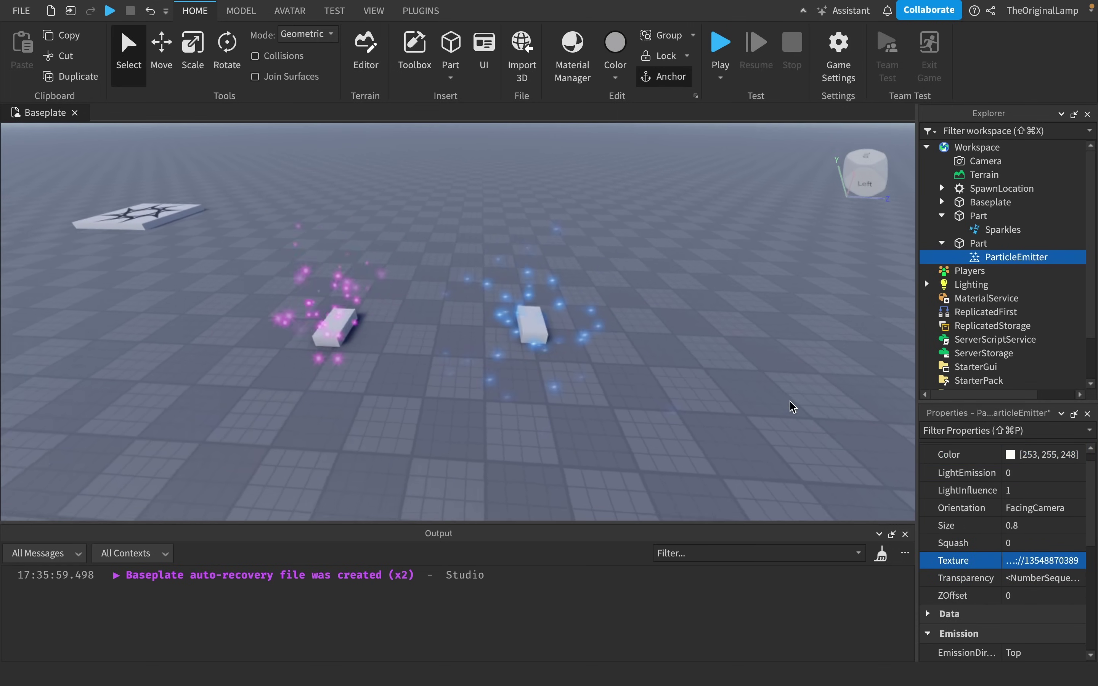
pyautogui.press('a')
pyautogui.moveTo(789, 402); pyautogui.dragTo(790, 406, button='right')
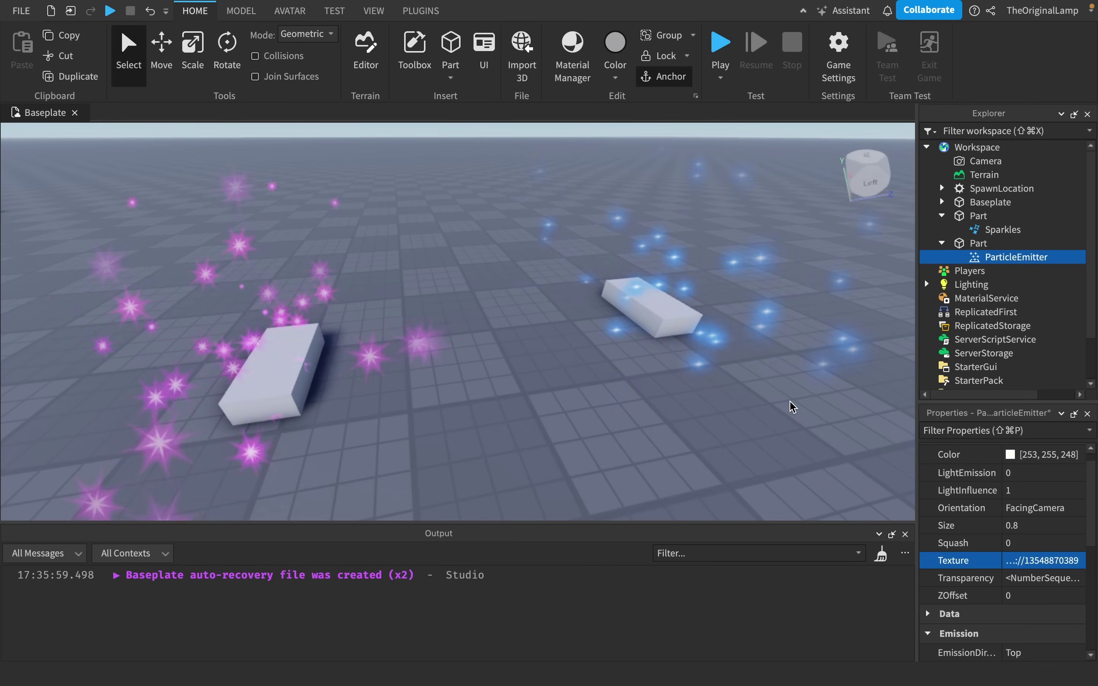
pyautogui.press('d')
pyautogui.scroll(1, 1001, 476)
pyautogui.click(998, 457)
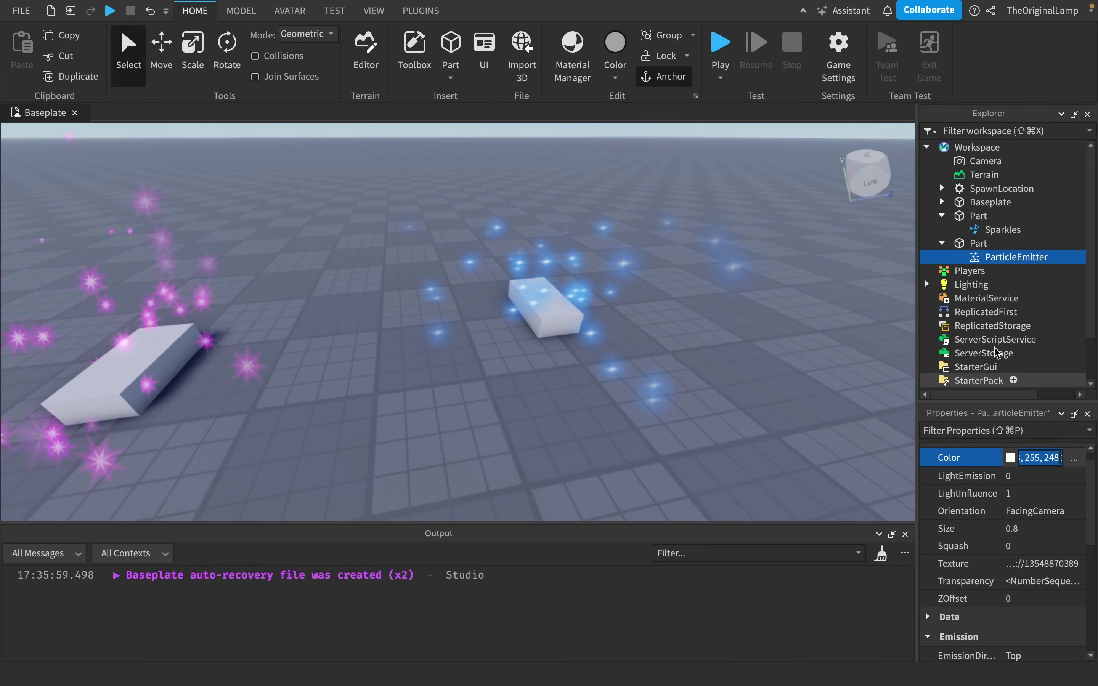
# Delete the Sparkles object from its part and insert a new Sparkles object into the same part.
pyautogui.click(999, 230)
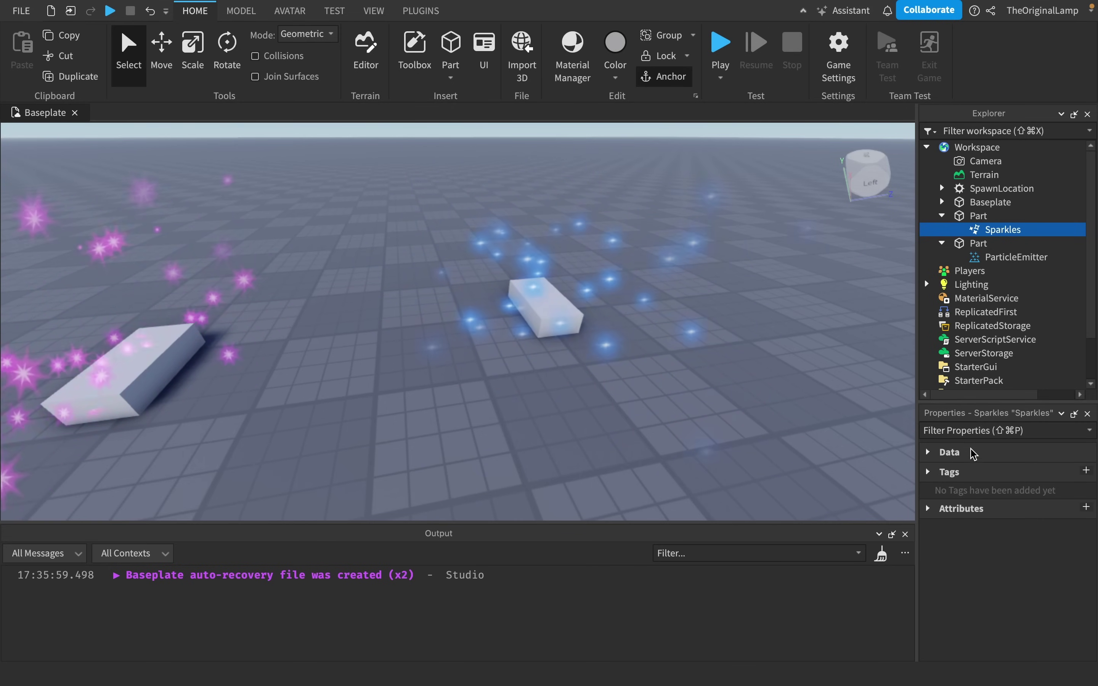
pyautogui.press('Delete')
pyautogui.click(997, 214)
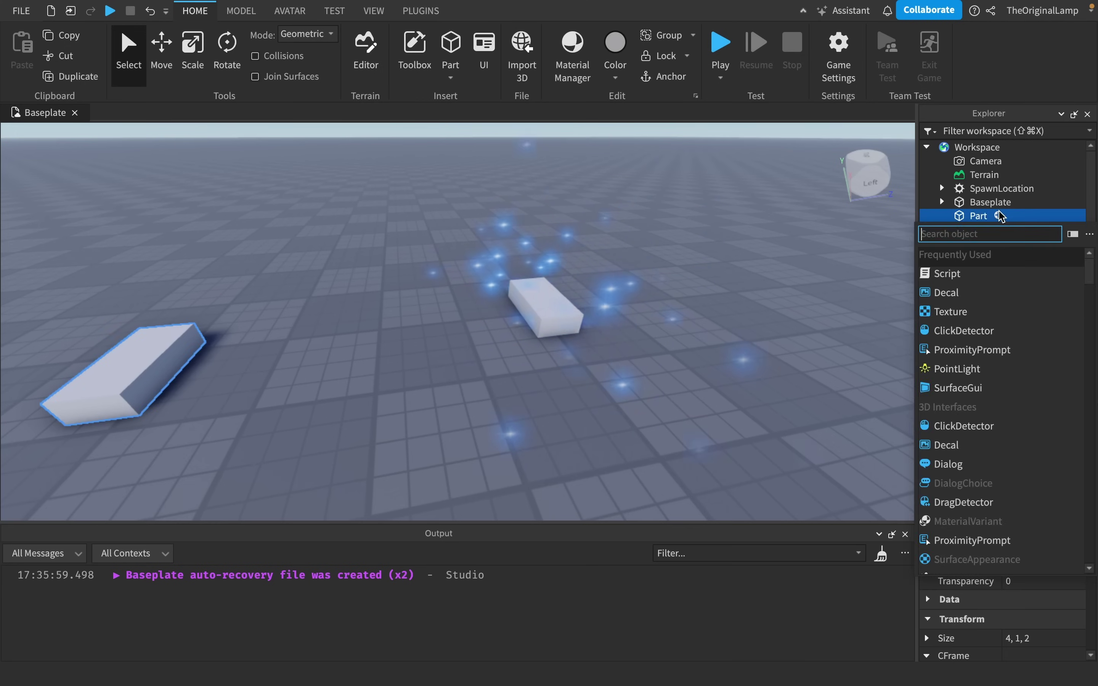
pyautogui.write('spa')
pyautogui.click(976, 257)
# Set the new Sparkles object's SparkleColor to blue, [9, 95, 246], and collapse both parts in the Explorer.
pyautogui.click(1000, 229)
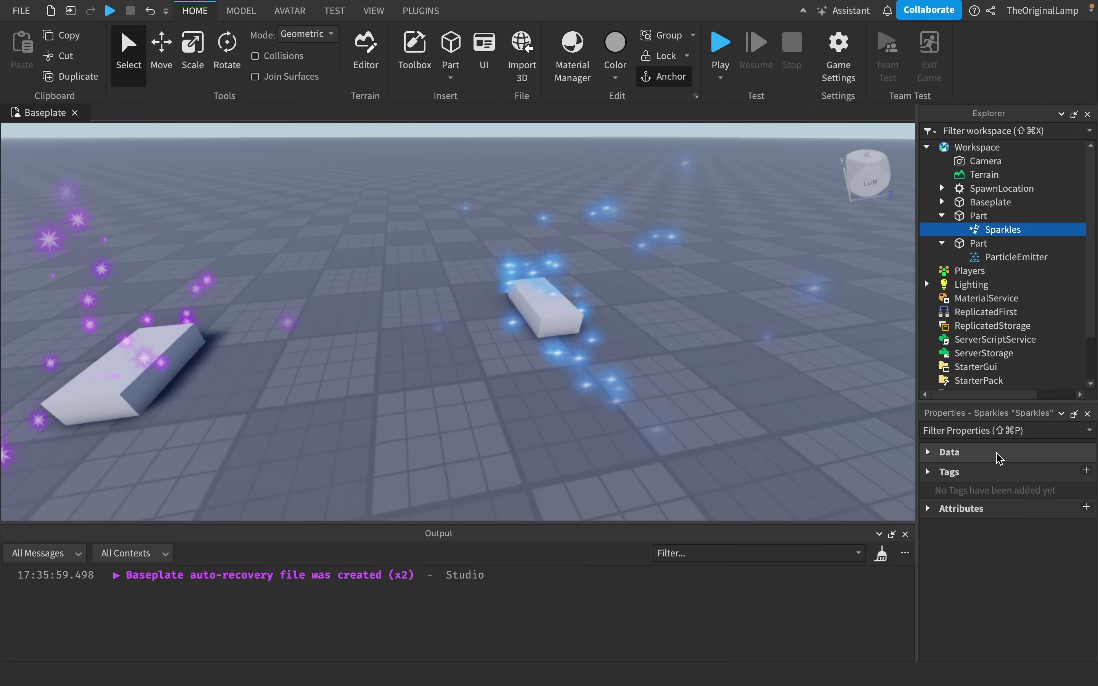
pyautogui.click(950, 452)
pyautogui.click(940, 562)
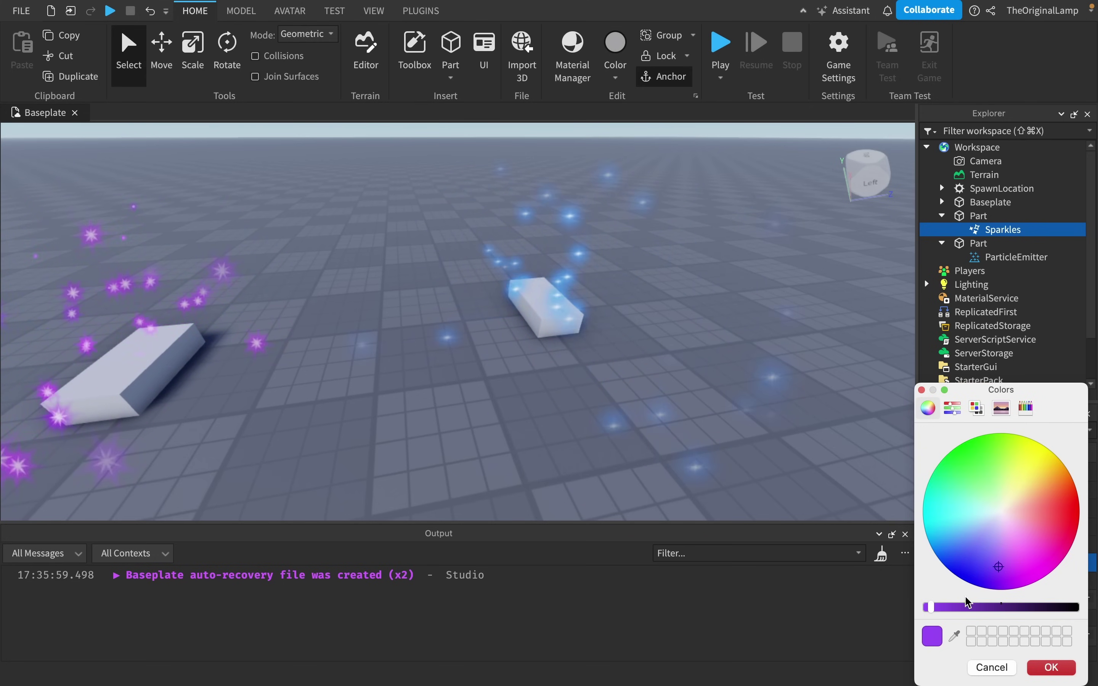
pyautogui.moveTo(965, 544); pyautogui.dragTo(941, 560)
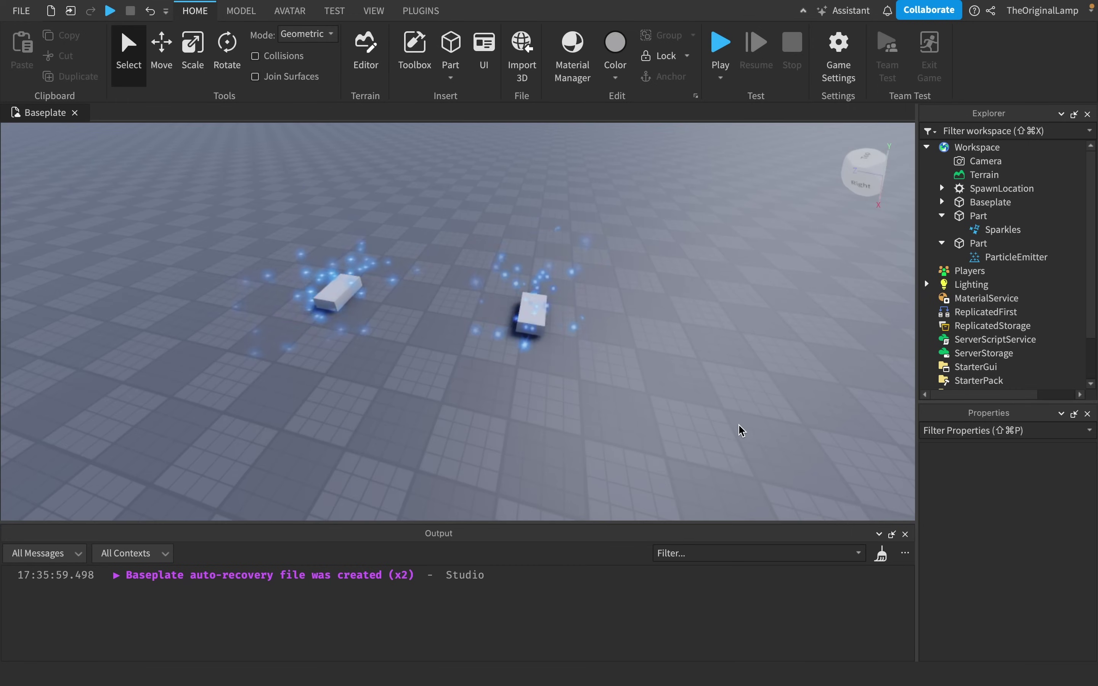
pyautogui.moveTo(738, 424); pyautogui.dragTo(730, 410, button='right')
pyautogui.click(942, 215)
pyautogui.click(942, 229)
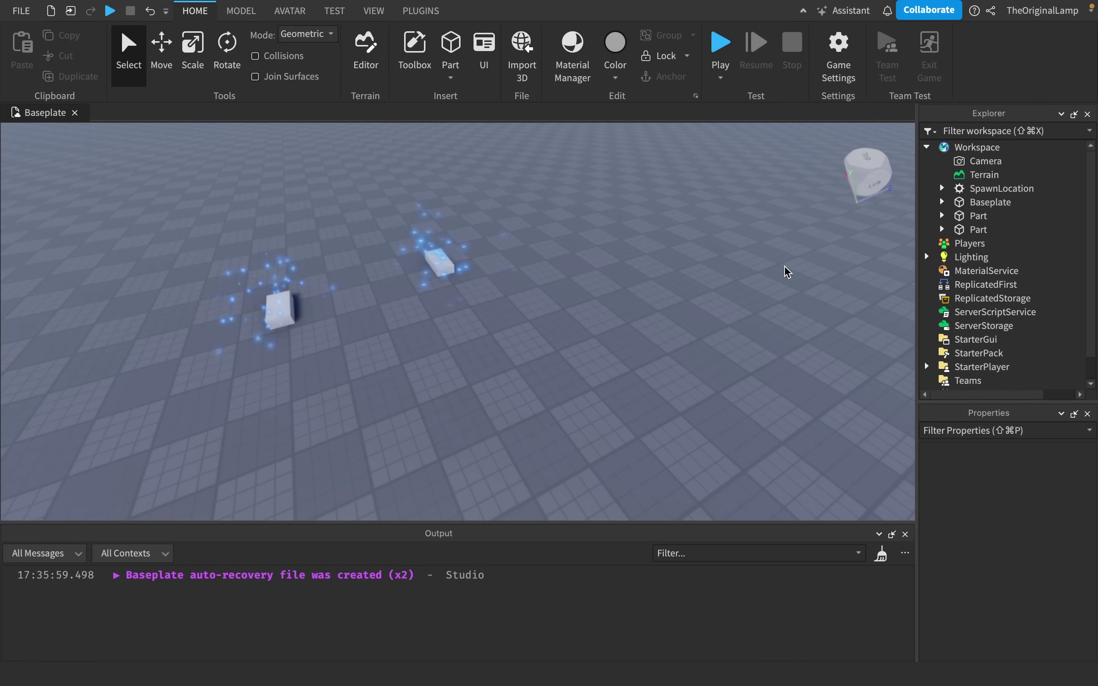
# Move the Sparkles part and the ParticleEmitter part across the baseplate until they sit close together side by side.
pyautogui.moveTo(787, 272); pyautogui.dragTo(676, 317, button='right')
pyautogui.press('a')
pyautogui.press('s')
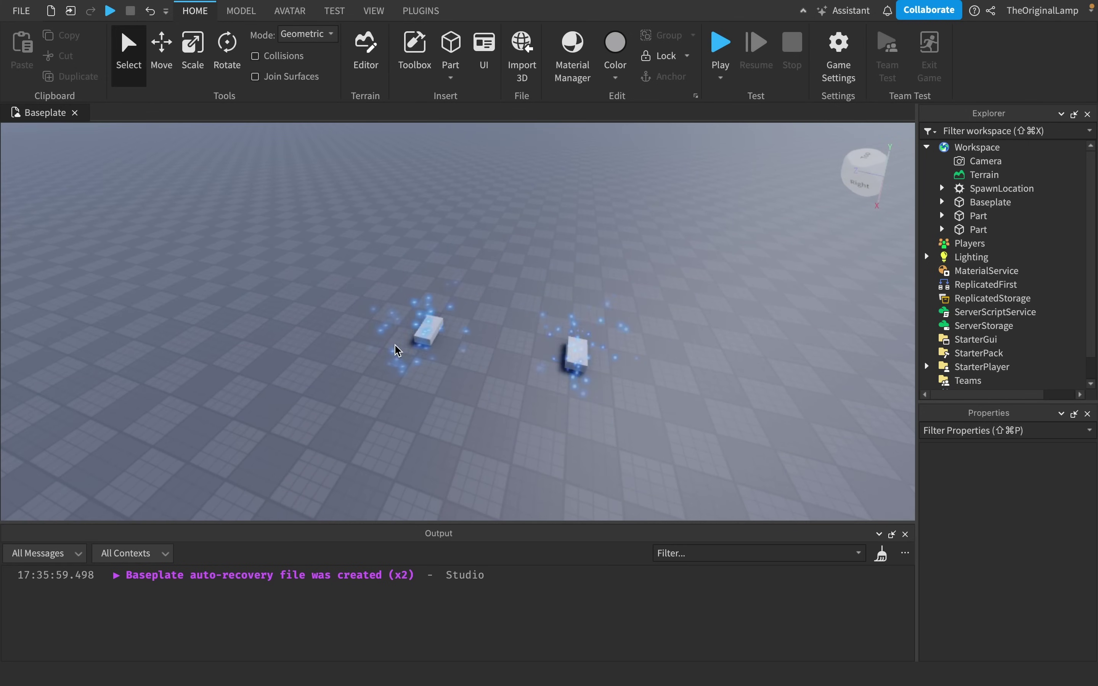
pyautogui.click(431, 334)
pyautogui.moveTo(431, 333); pyautogui.dragTo(507, 275)
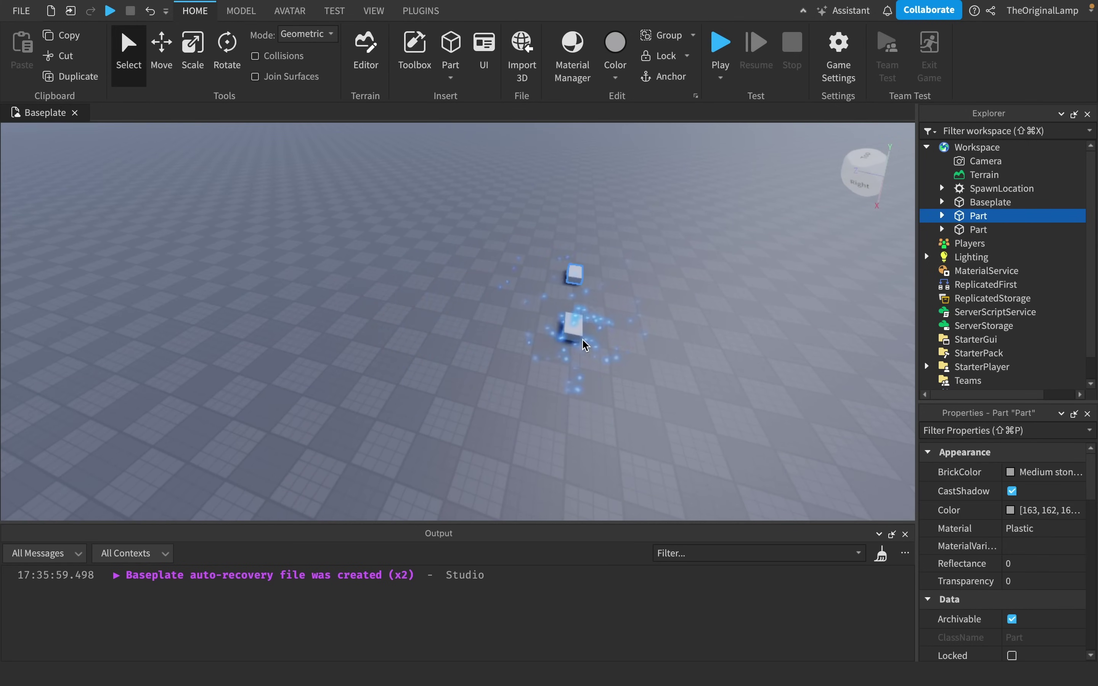
pyautogui.moveTo(580, 335); pyautogui.dragTo(606, 418)
pyautogui.moveTo(574, 270); pyautogui.dragTo(551, 365)
pyautogui.moveTo(510, 419); pyautogui.dragTo(576, 295)
pyautogui.click(543, 351)
pyautogui.moveTo(560, 348); pyautogui.dragTo(604, 323)
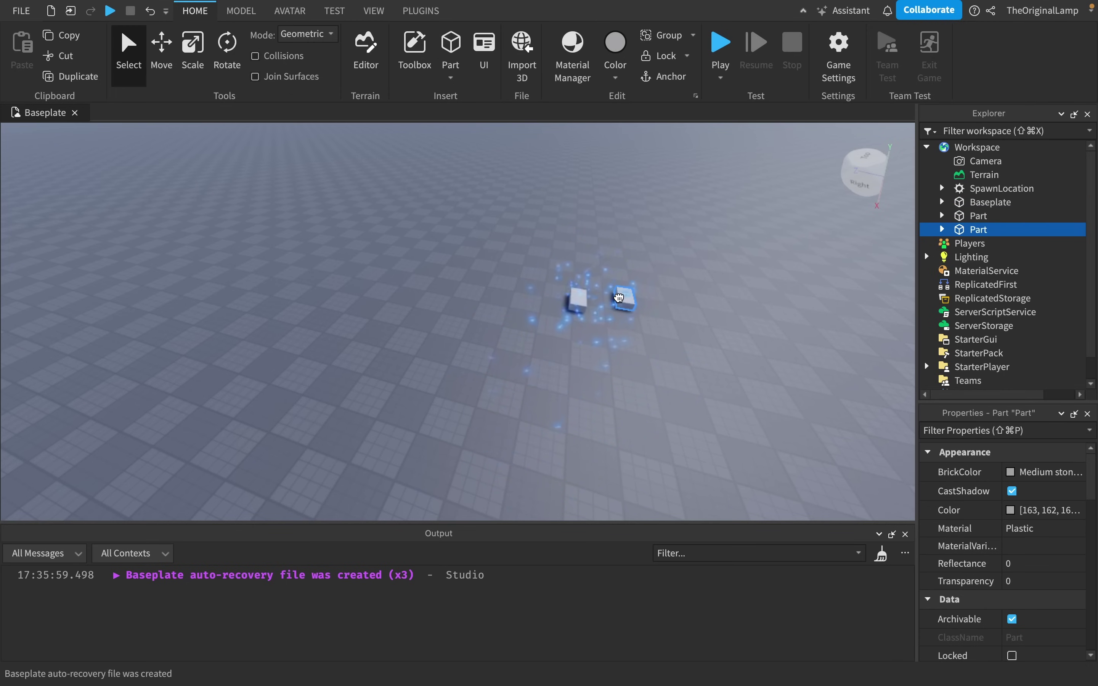
# Compare the two blue particle effects from close up and from farther away.
pyautogui.scroll(5, 681, 278)
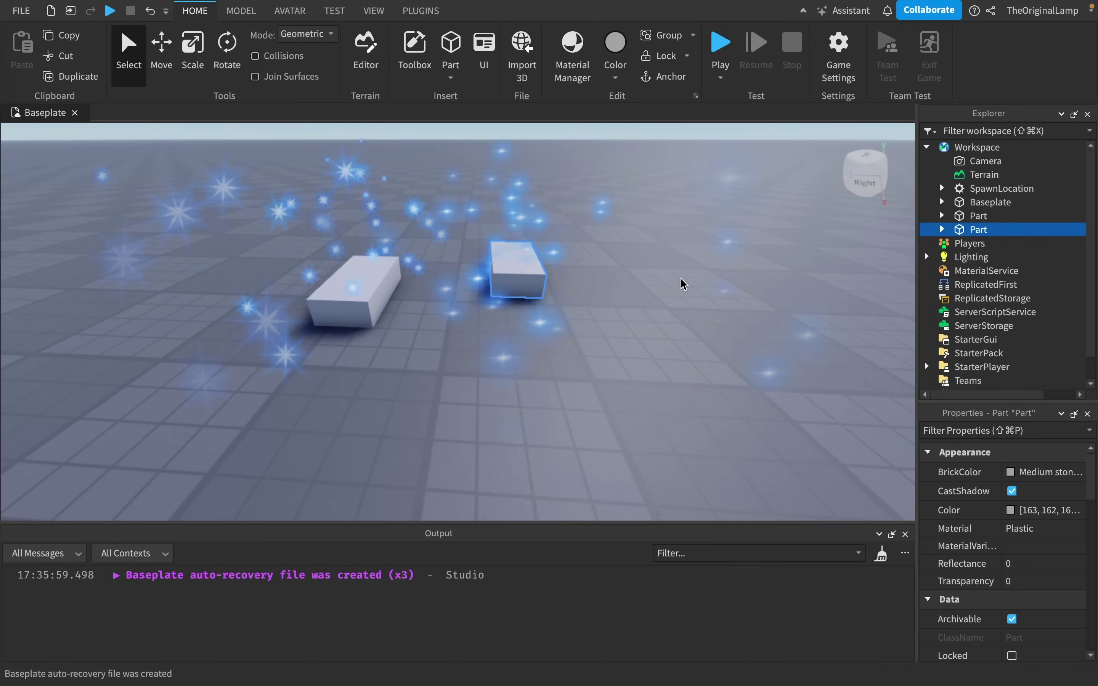
pyautogui.moveTo(680, 279); pyautogui.dragTo(680, 278, button='right')
pyautogui.scroll(-3, 680, 277)
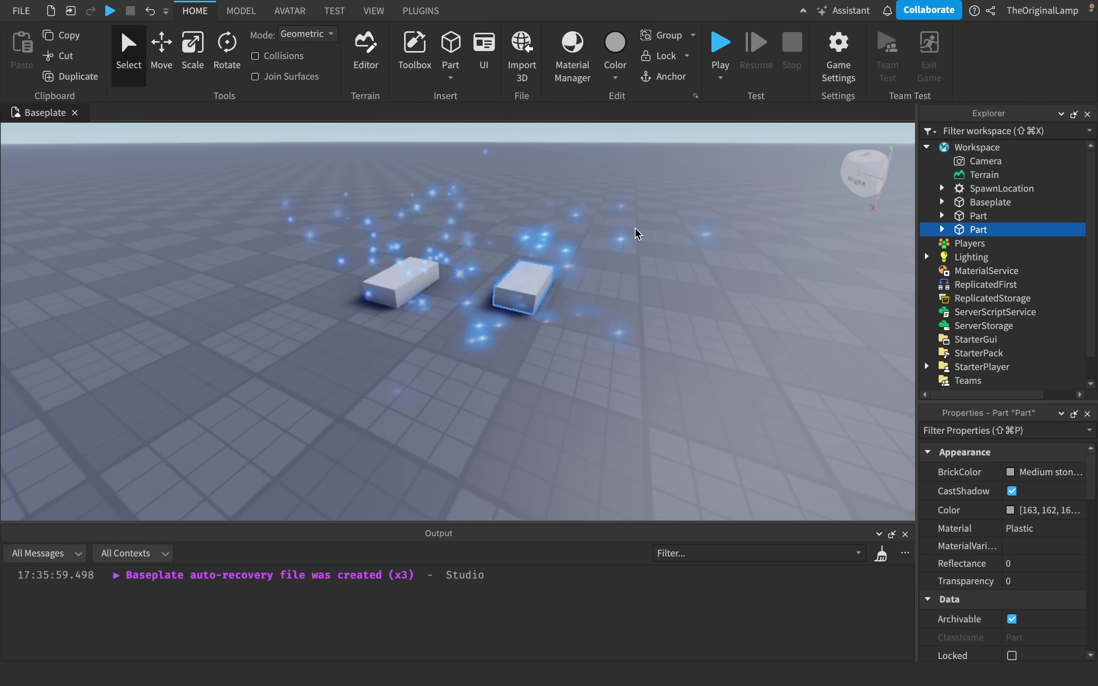
pyautogui.scroll(-3, 638, 234)
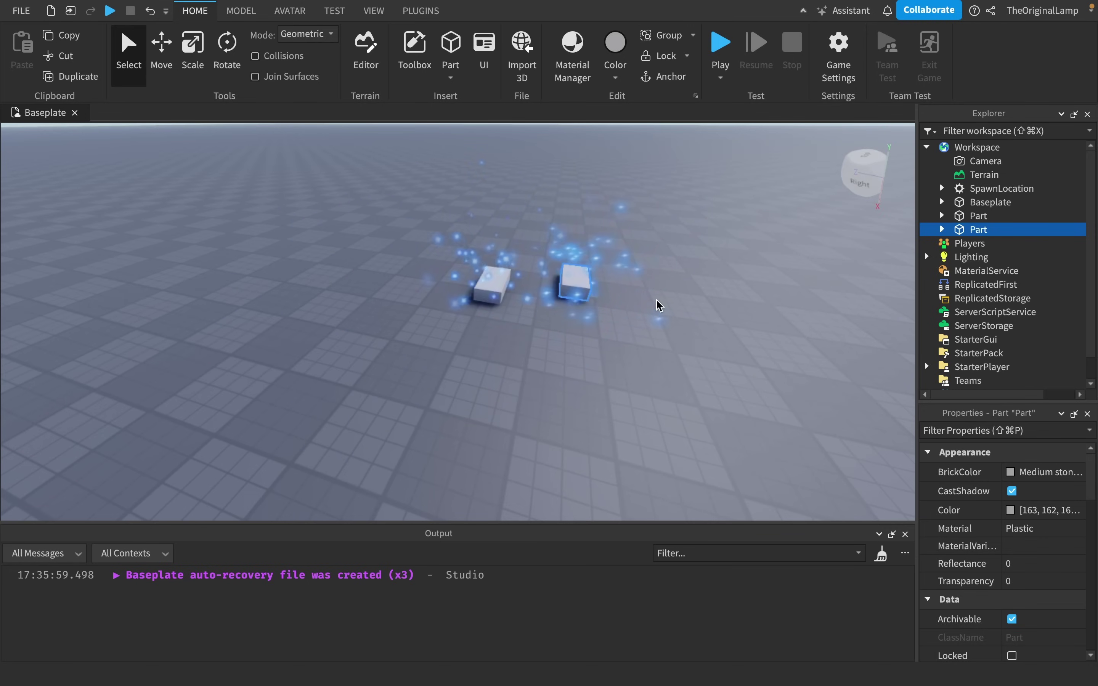
pyautogui.moveTo(656, 299); pyautogui.dragTo(649, 300, button='right')
pyautogui.scroll(3, 656, 298)
pyautogui.scroll(-3, 656, 298)
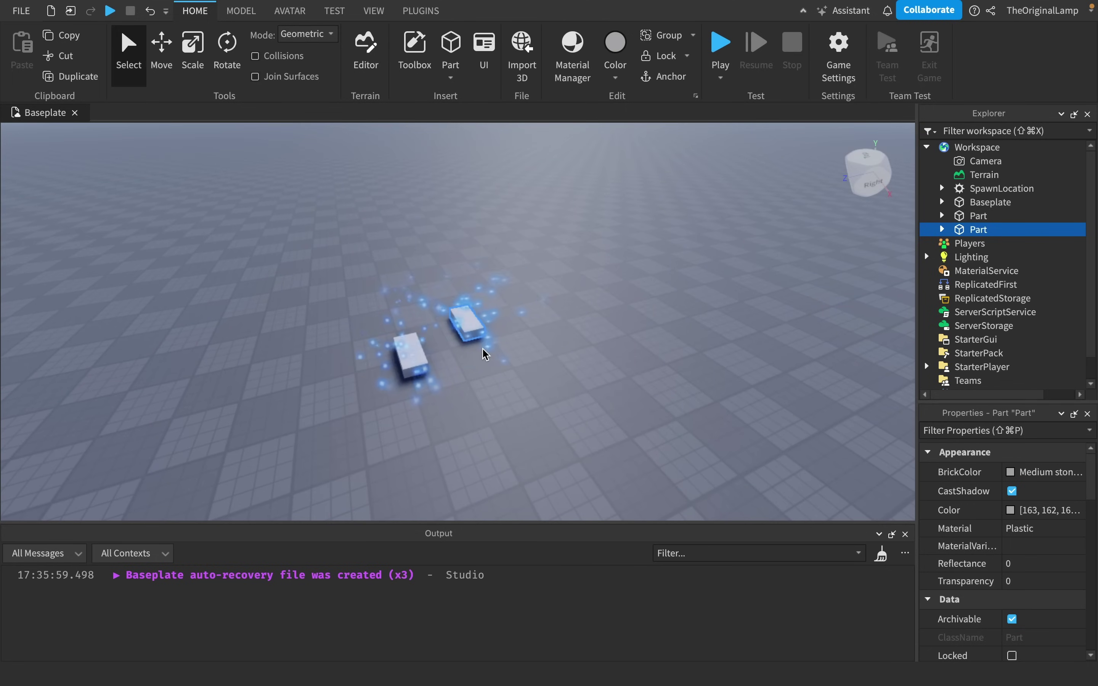
# Move the two parts farther apart on the baseplate so that their particles separate.
pyautogui.moveTo(433, 352); pyautogui.dragTo(358, 338)
pyautogui.moveTo(474, 321); pyautogui.dragTo(508, 298)
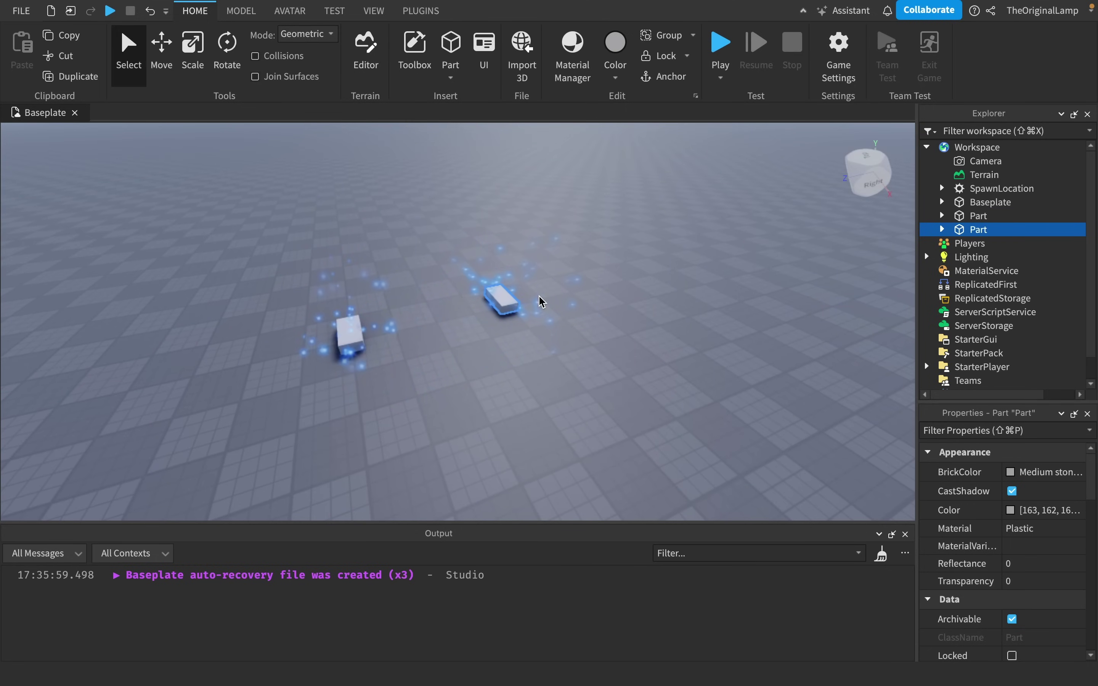
pyautogui.moveTo(629, 294); pyautogui.dragTo(630, 295, button='right')
# Expand both parts in the Explorer, check the Sparkles object's properties and compare its effect with the ParticleEmitter's.
pyautogui.click(940, 229)
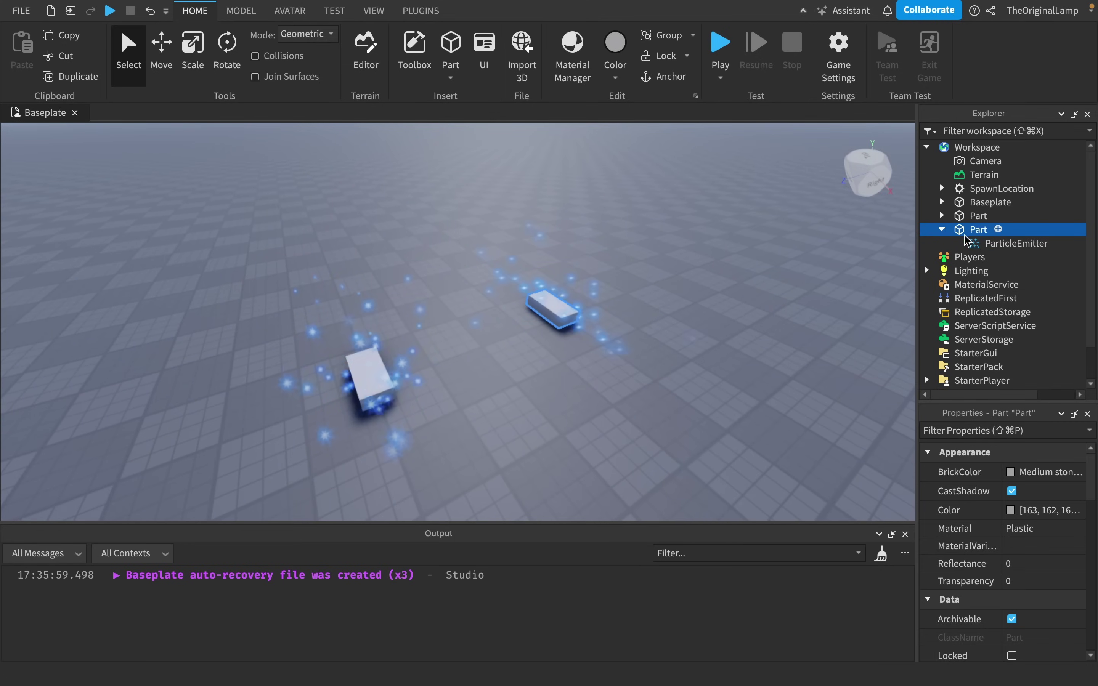
pyautogui.moveTo(730, 335); pyautogui.dragTo(499, 347, button='right')
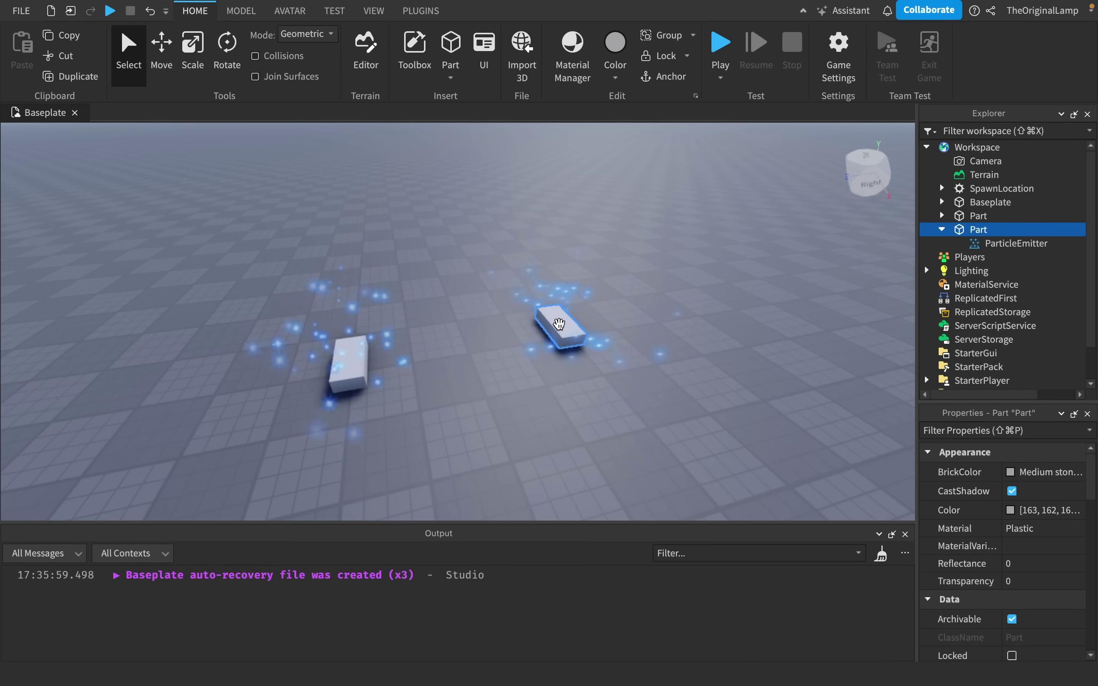
pyautogui.click(942, 215)
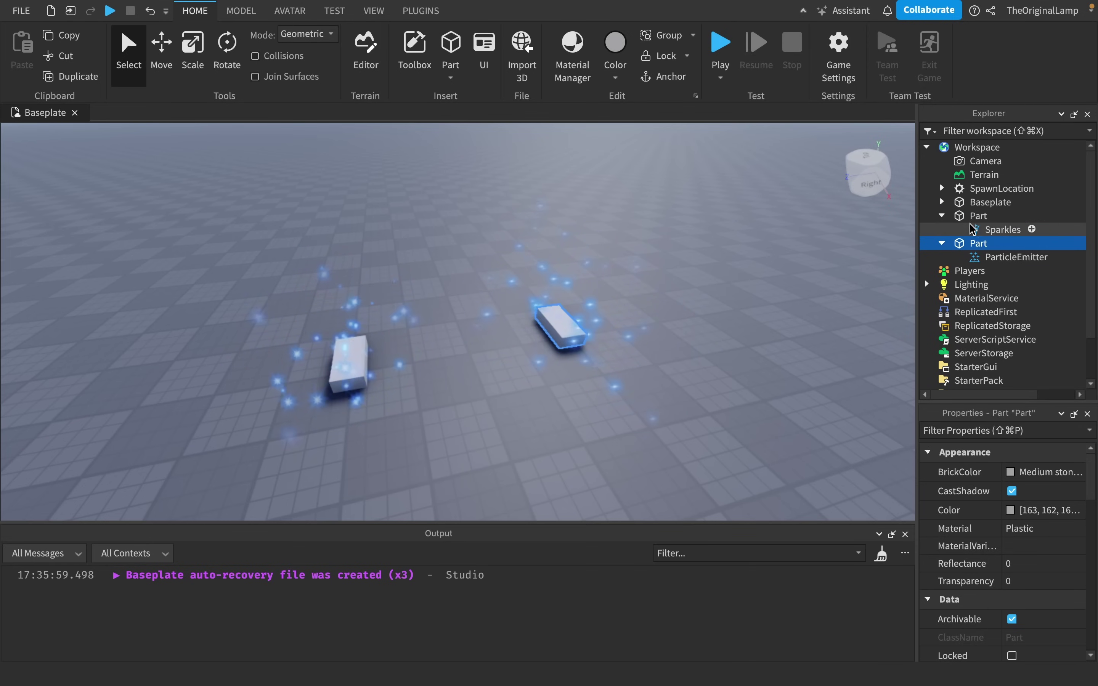
pyautogui.click(993, 229)
pyautogui.moveTo(690, 314); pyautogui.dragTo(691, 316, button='right')
pyautogui.press('d')
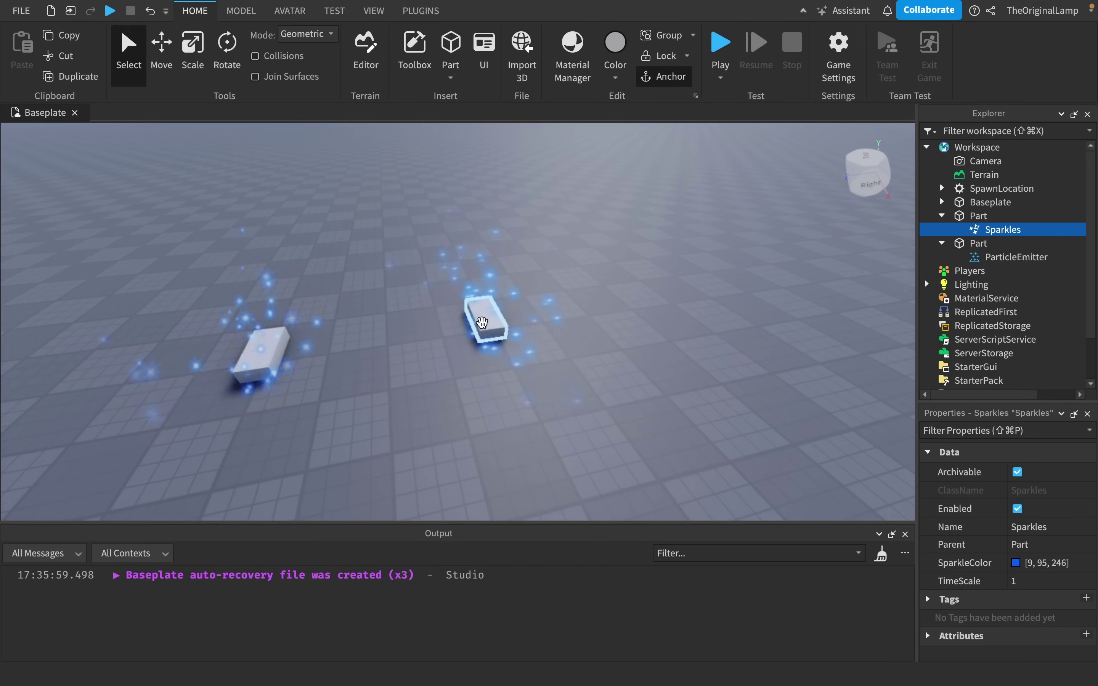
pyautogui.press('a')
pyautogui.press('w')
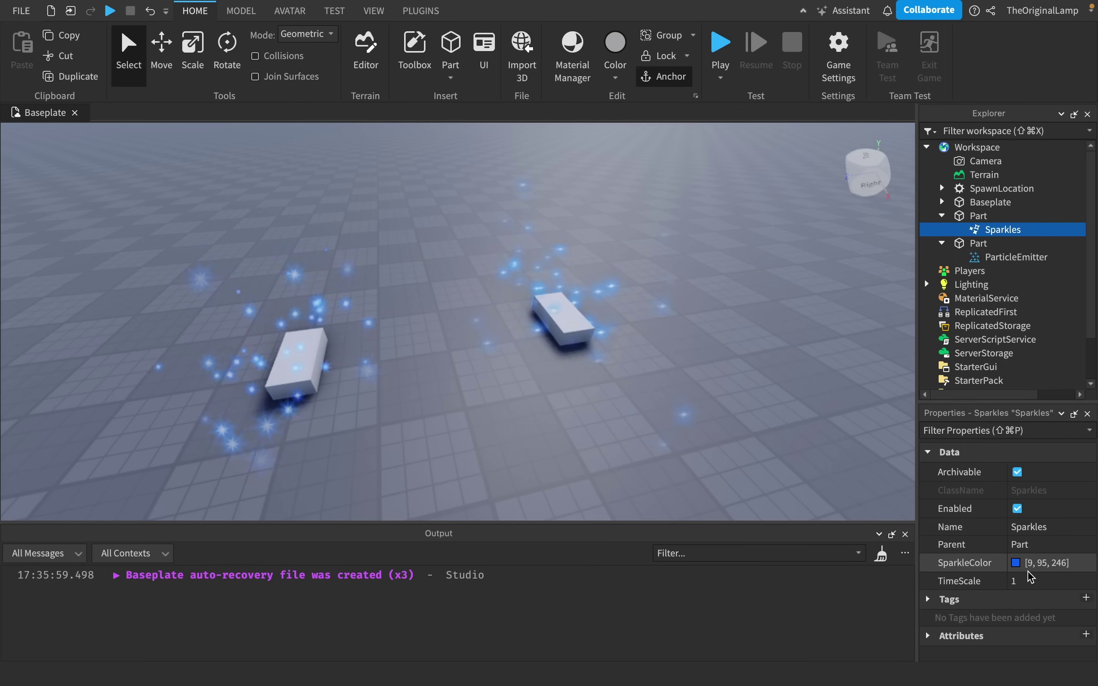
# Review the ParticleEmitter's property categories, including the TimeScale setting under Particles.
pyautogui.click(1014, 257)
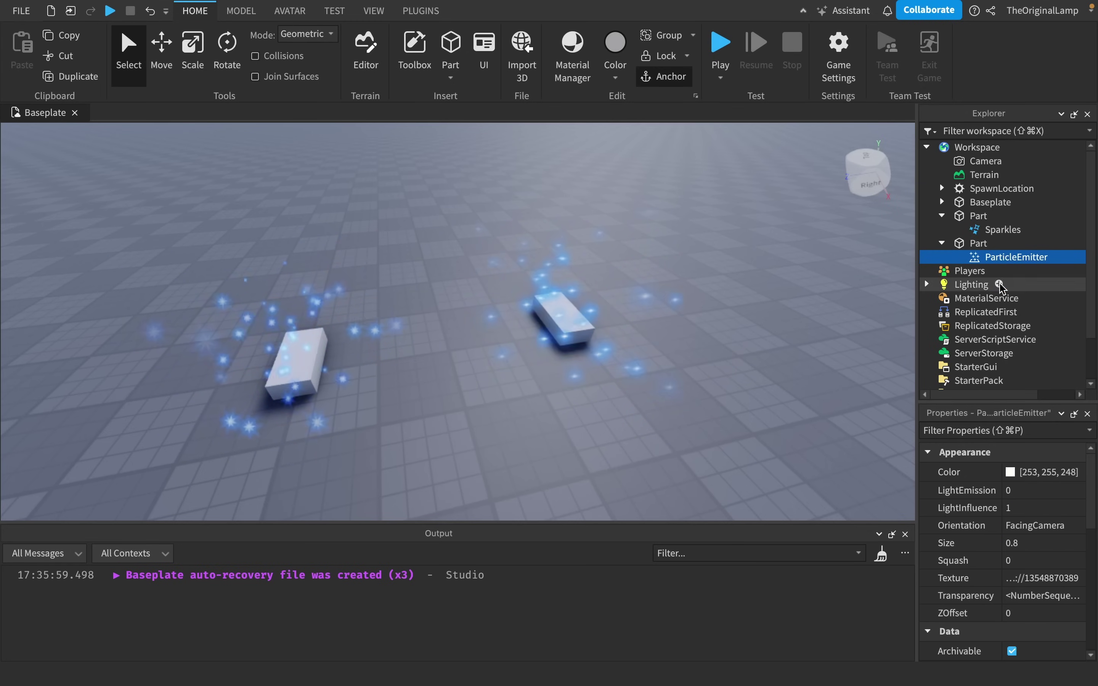
pyautogui.scroll(-10, 942, 597)
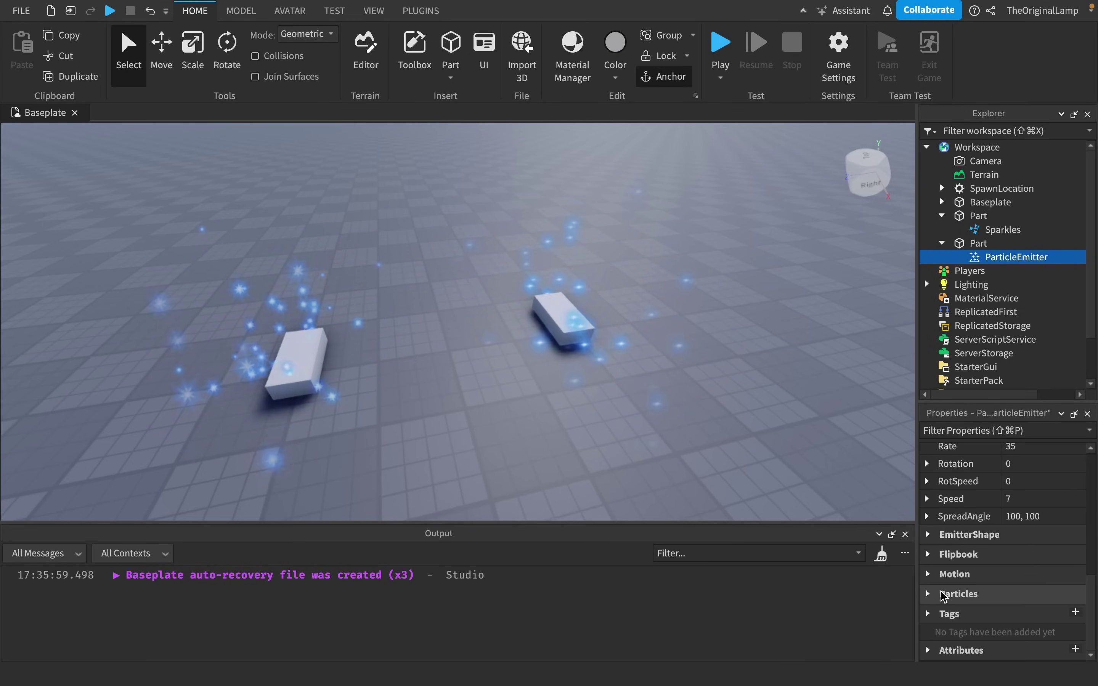
pyautogui.click(942, 594)
pyautogui.scroll(-3, 952, 596)
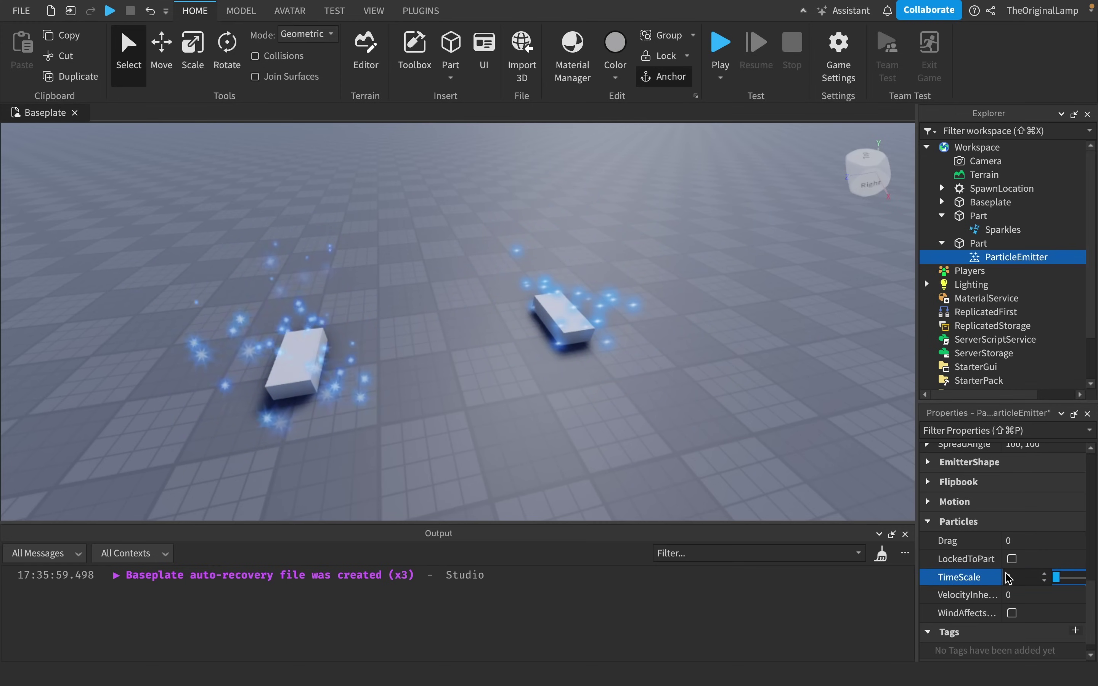
pyautogui.scroll(12, 1021, 522)
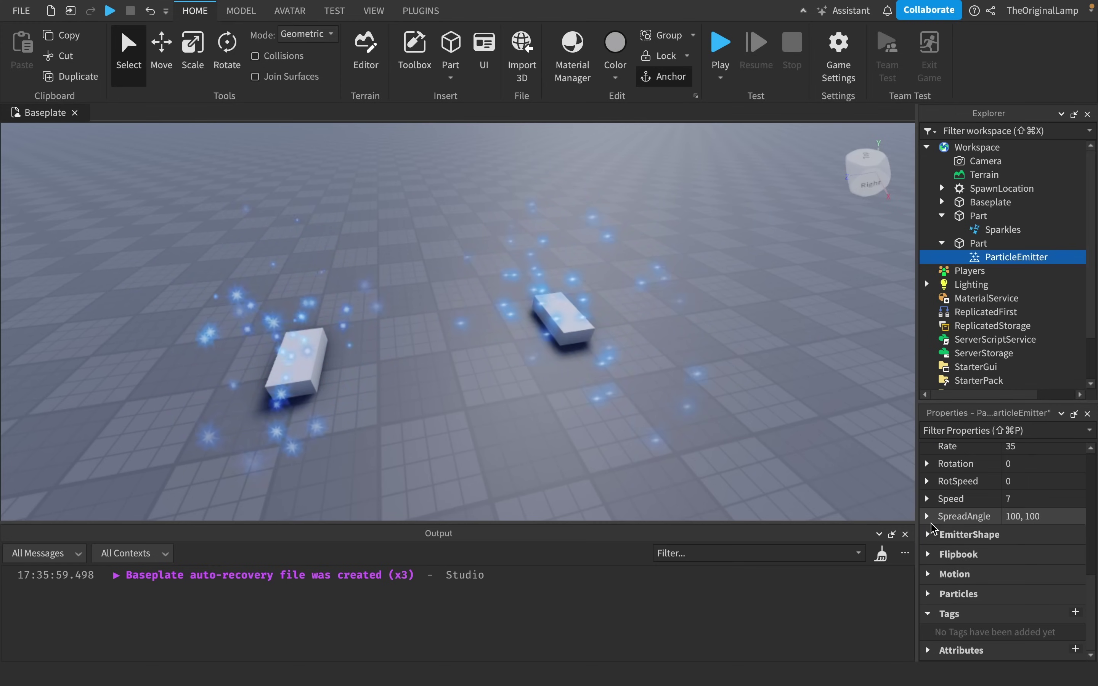
# Try several hues for the ParticleEmitter's Color and set it to near-white, [251, 248, 254].
pyautogui.click(1011, 473)
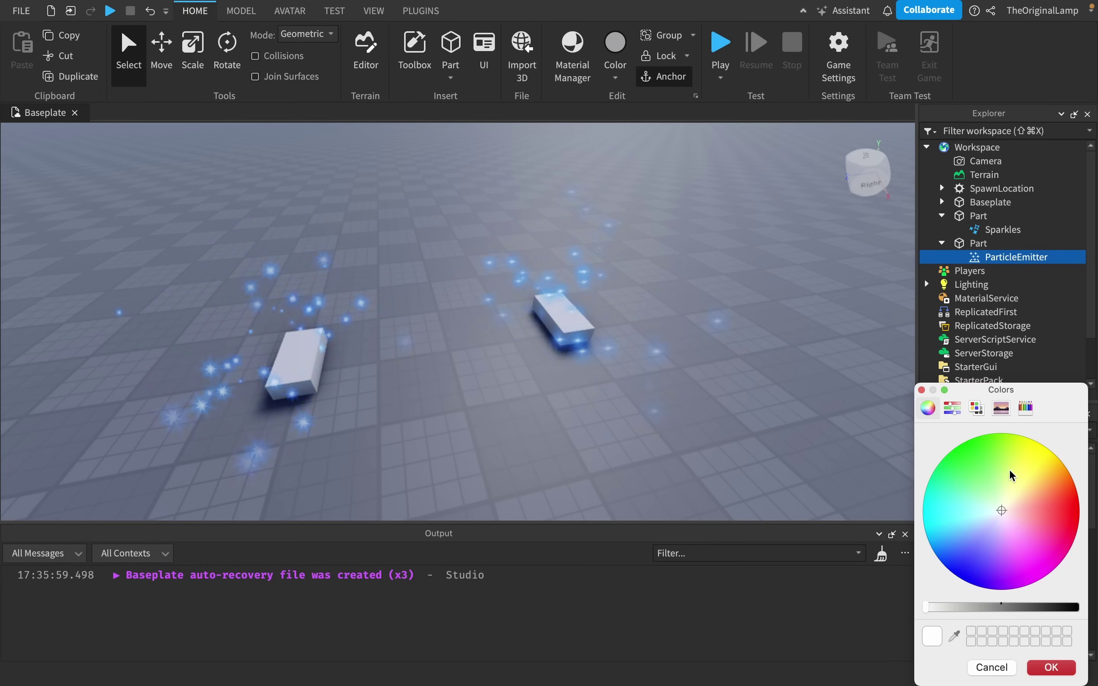
pyautogui.moveTo(1003, 507); pyautogui.dragTo(1029, 465)
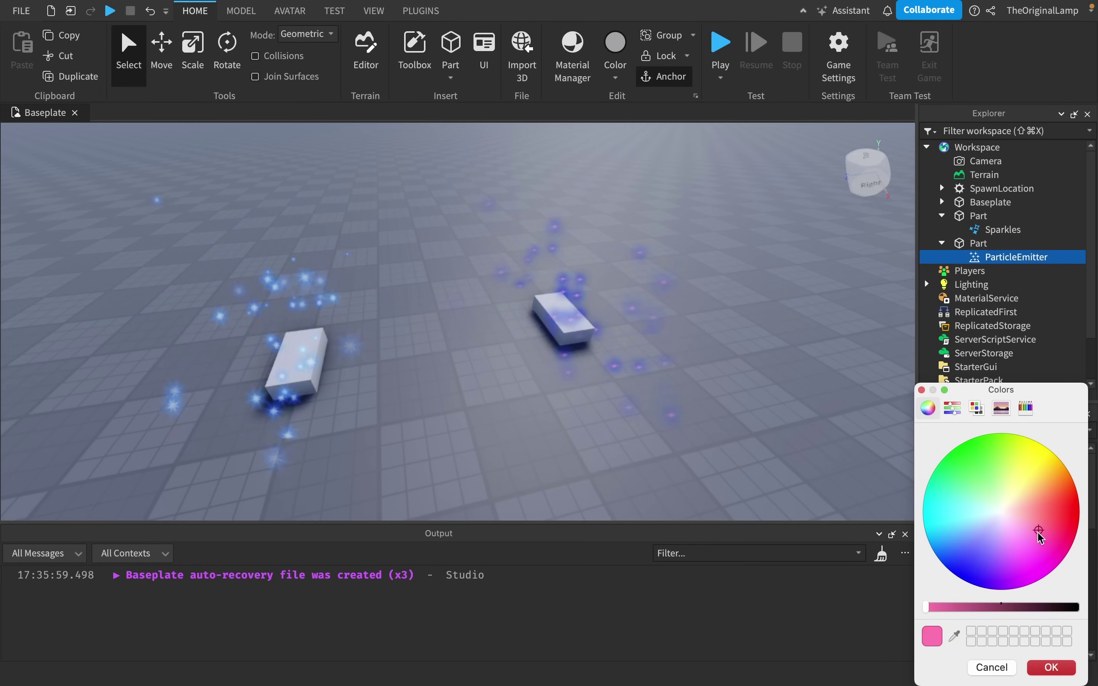
pyautogui.moveTo(982, 585); pyautogui.dragTo(999, 513)
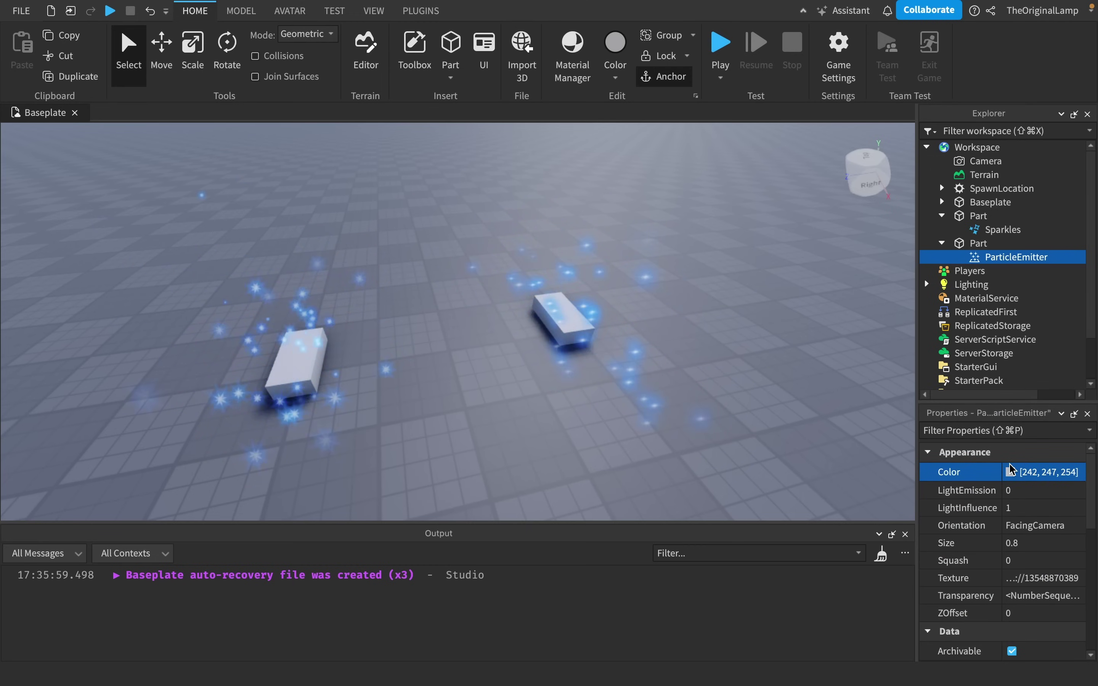
pyautogui.click(1009, 471)
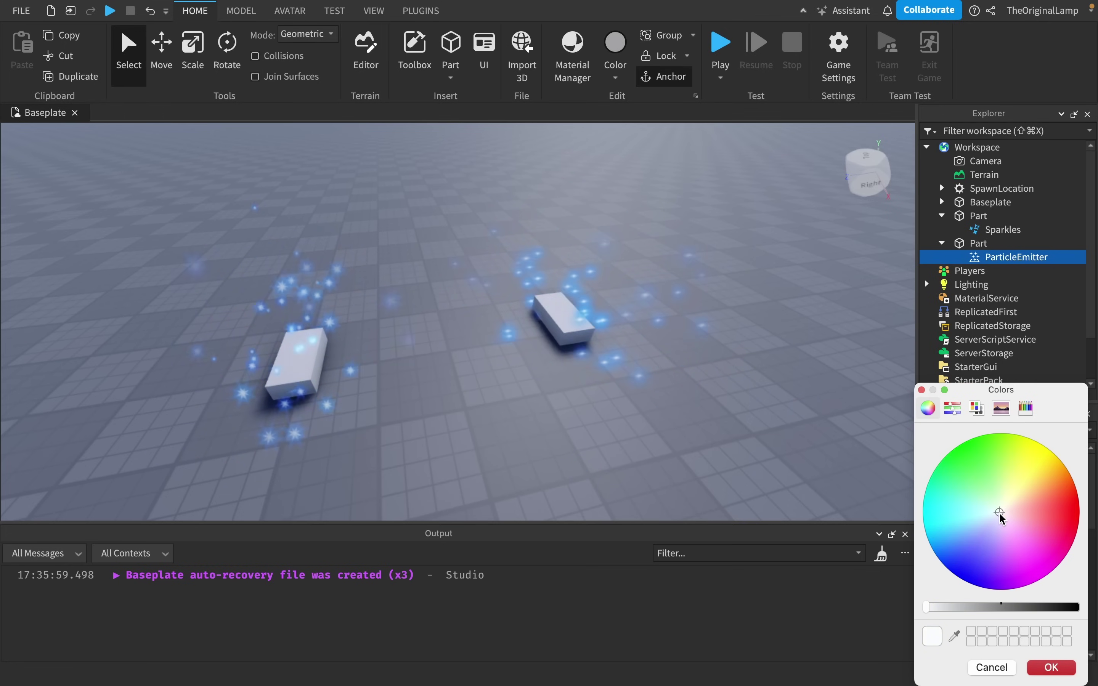
pyautogui.click(1041, 668)
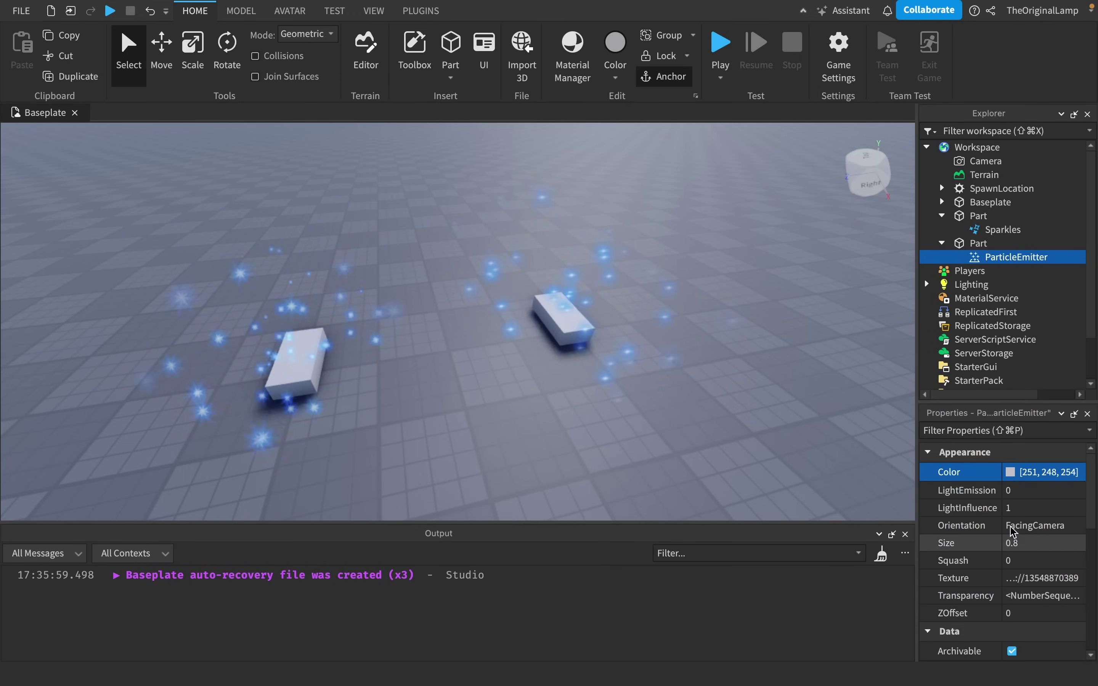
# Try several blues for the Sparkles object's SparkleColor and set it to [0, 93, 255].
pyautogui.click(1003, 229)
pyautogui.click(1018, 561)
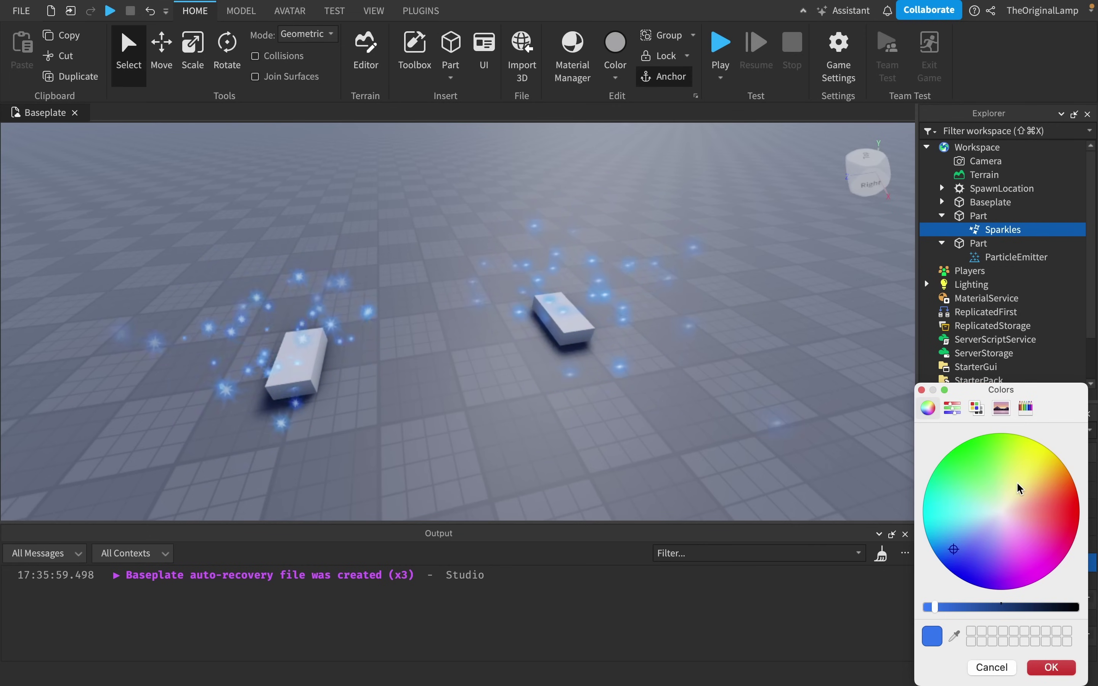
pyautogui.moveTo(1019, 488); pyautogui.dragTo(926, 607)
pyautogui.moveTo(1000, 577); pyautogui.dragTo(948, 570)
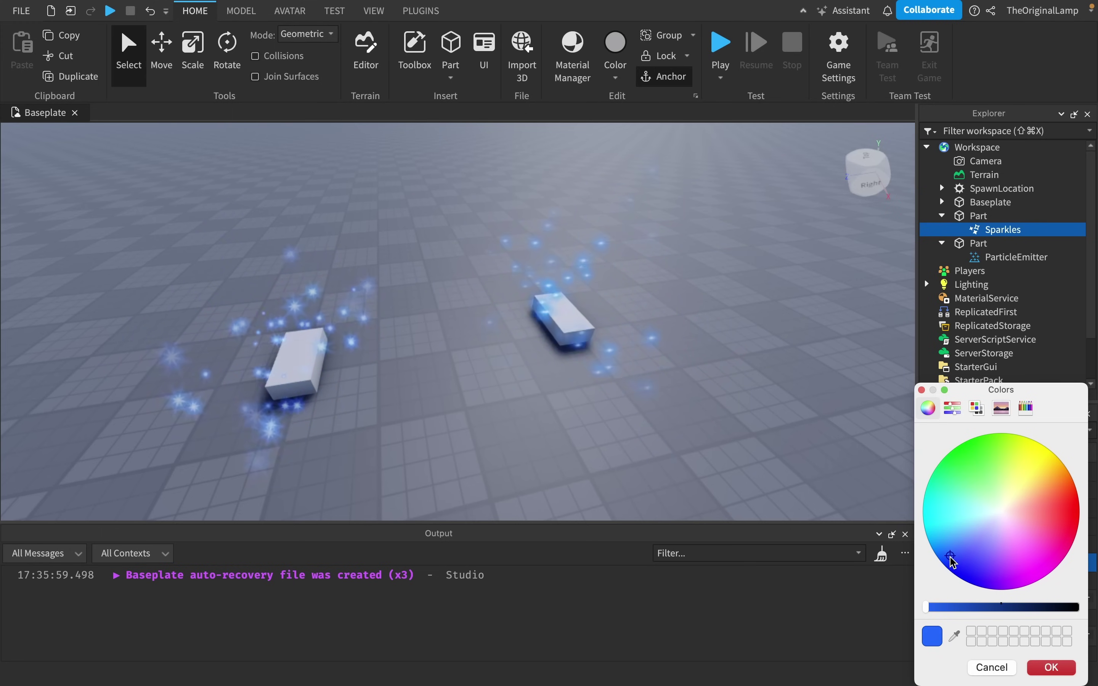
pyautogui.moveTo(954, 555); pyautogui.dragTo(928, 564)
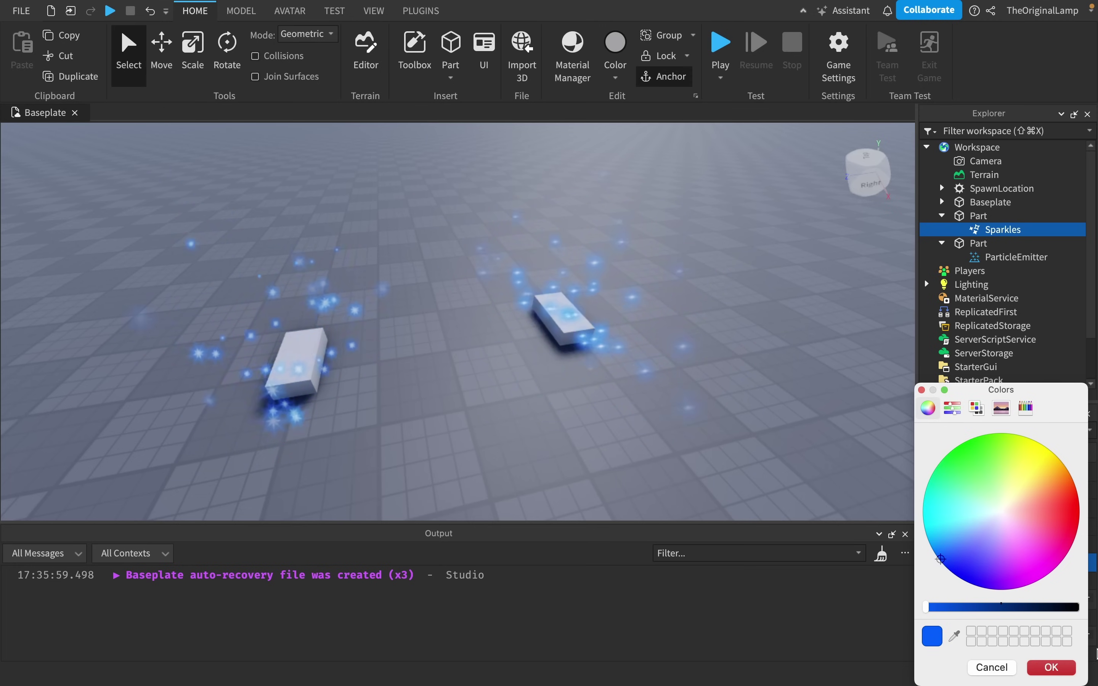
pyautogui.click(1051, 667)
pyautogui.moveTo(712, 414); pyautogui.dragTo(713, 413, button='right')
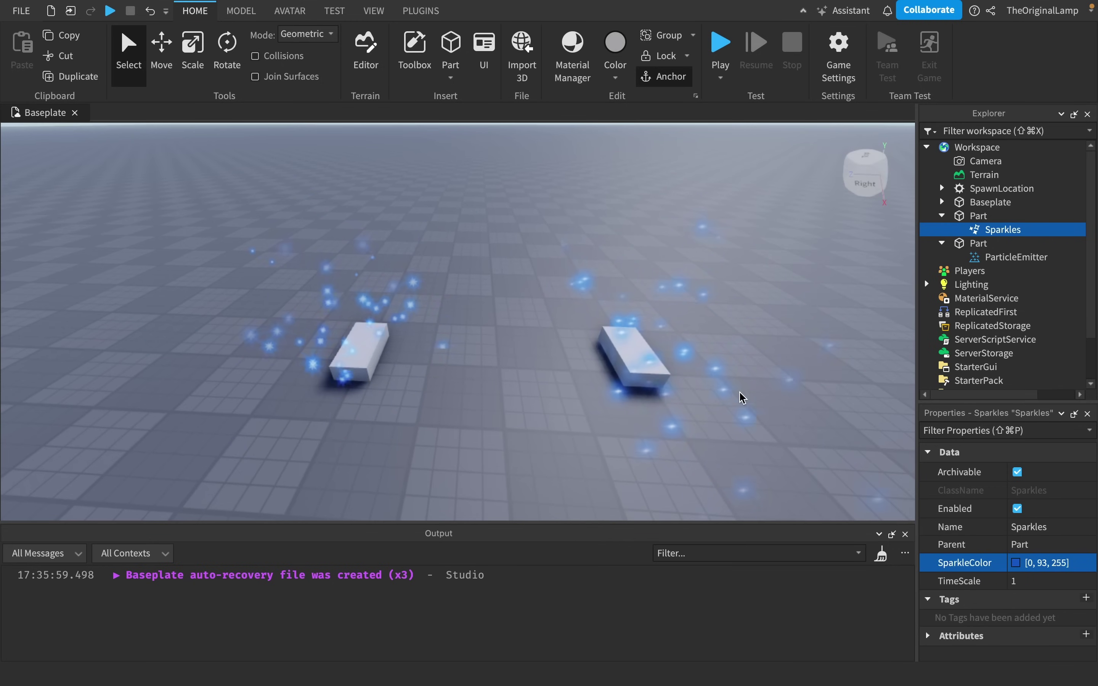
# Compare the ParticleEmitter's Appearance, Data and Emission properties with those of the Sparkles object.
pyautogui.click(1016, 257)
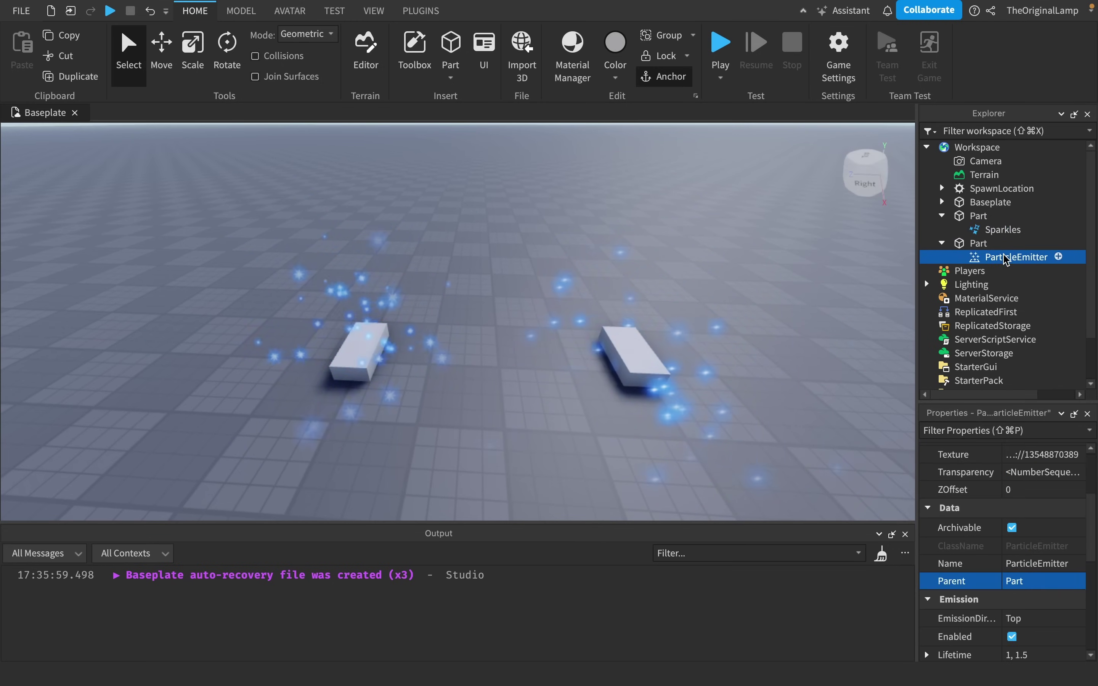
pyautogui.scroll(-2, 1036, 527)
pyautogui.scroll(-4, 1030, 567)
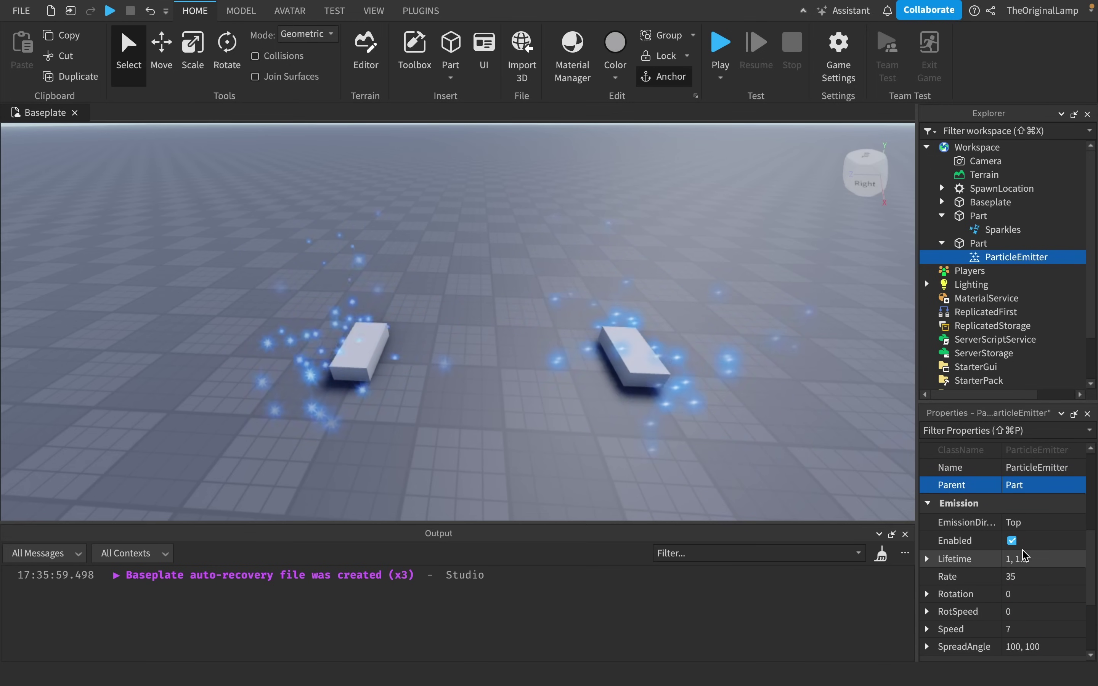
pyautogui.scroll(-5, 997, 567)
pyautogui.scroll(2, 998, 567)
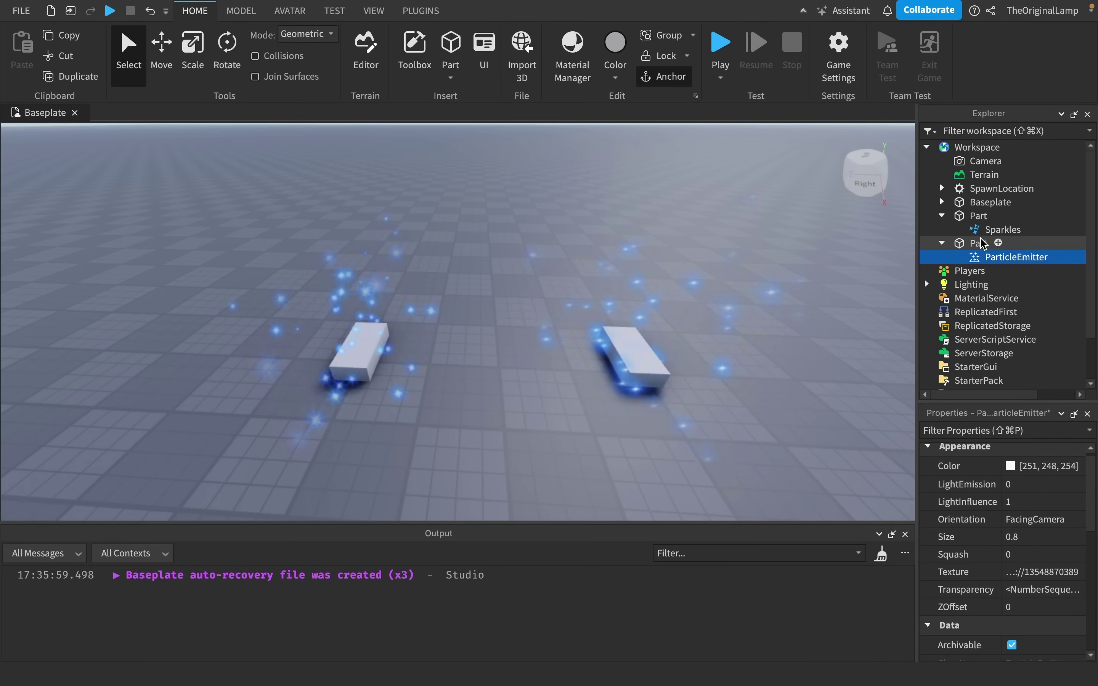
pyautogui.click(1003, 229)
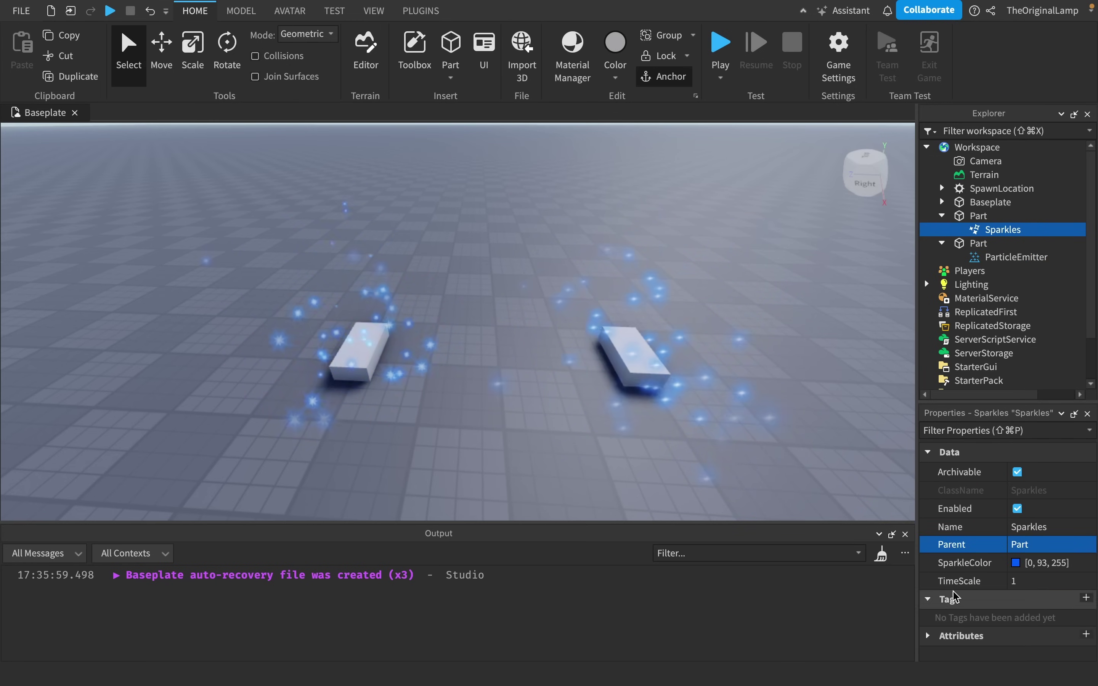
pyautogui.click(998, 257)
pyautogui.scroll(-2, 613, 347)
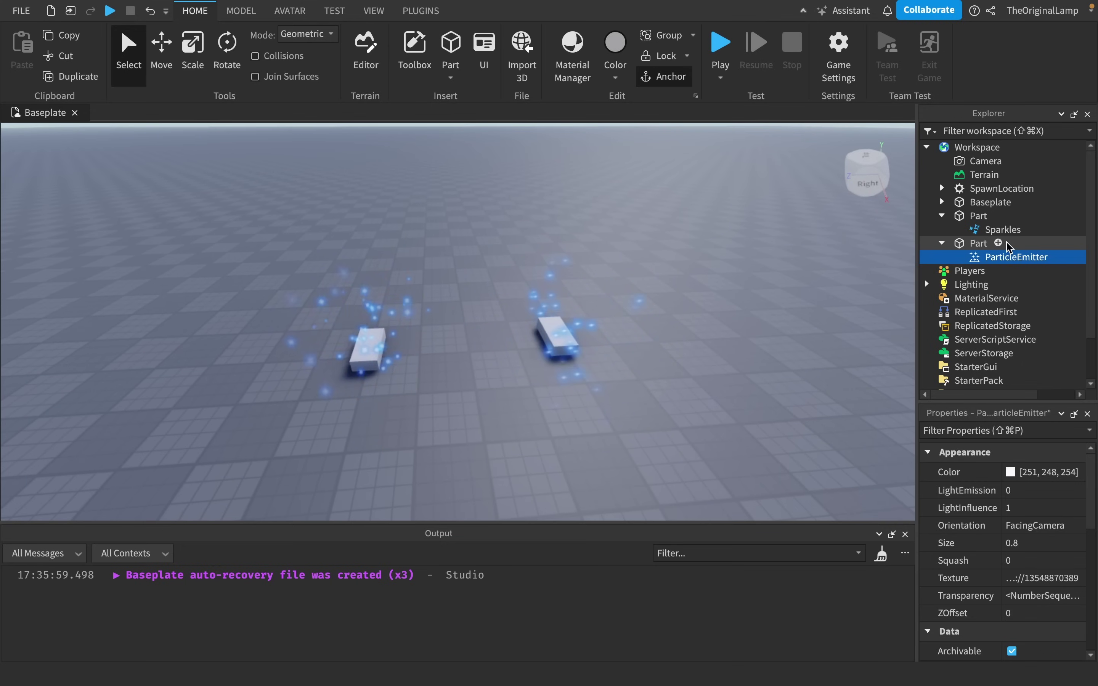
pyautogui.click(1002, 230)
pyautogui.click(1004, 257)
pyautogui.scroll(-3, 998, 542)
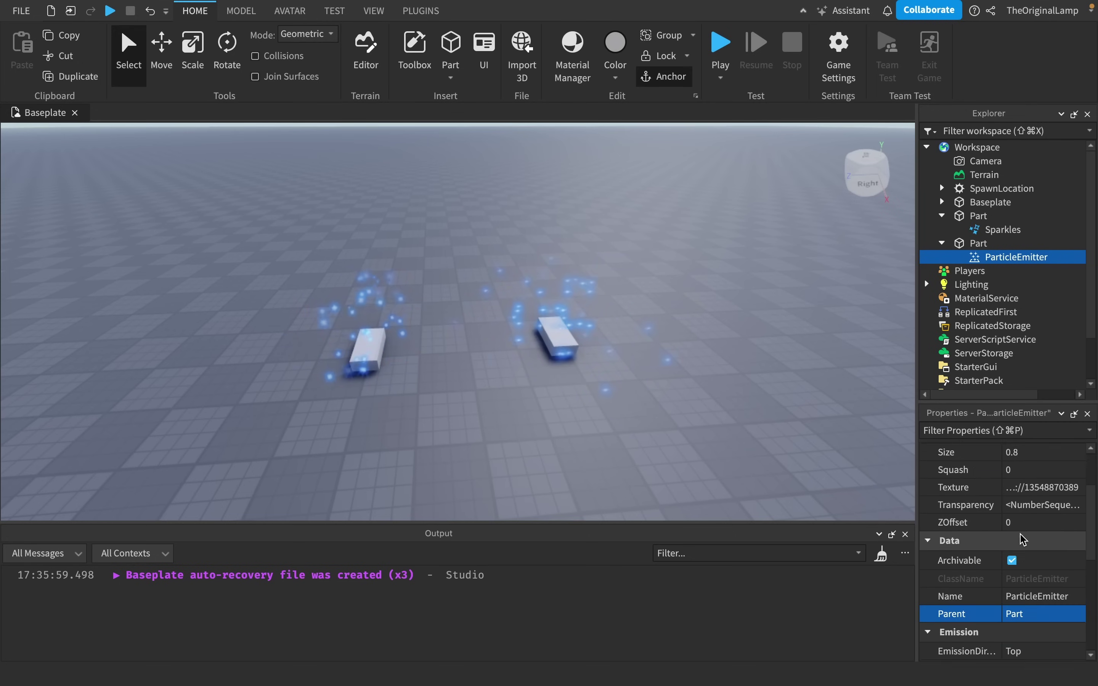
pyautogui.scroll(3, 1021, 541)
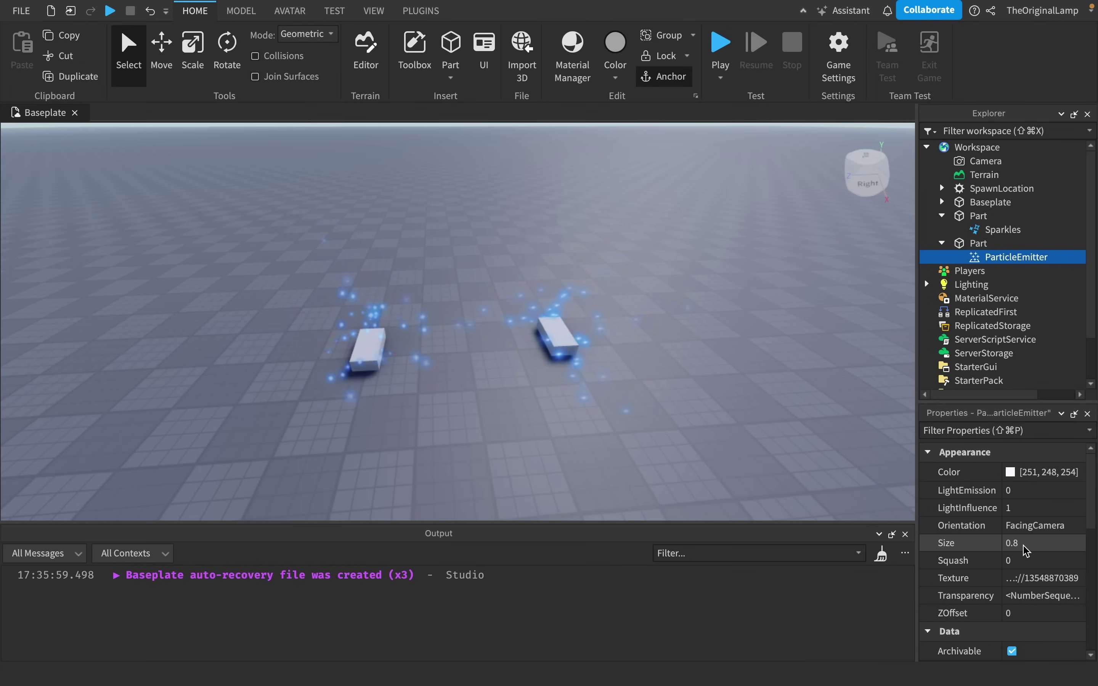
# Set the ParticleEmitter's Orientation to FacingCameraWorldUp and inspect the particles from several angles.
pyautogui.scroll(-1, 1027, 542)
pyautogui.press('d')
pyautogui.moveTo(792, 417); pyautogui.dragTo(791, 417, button='right')
pyautogui.click(1044, 509)
pyautogui.click(1053, 509)
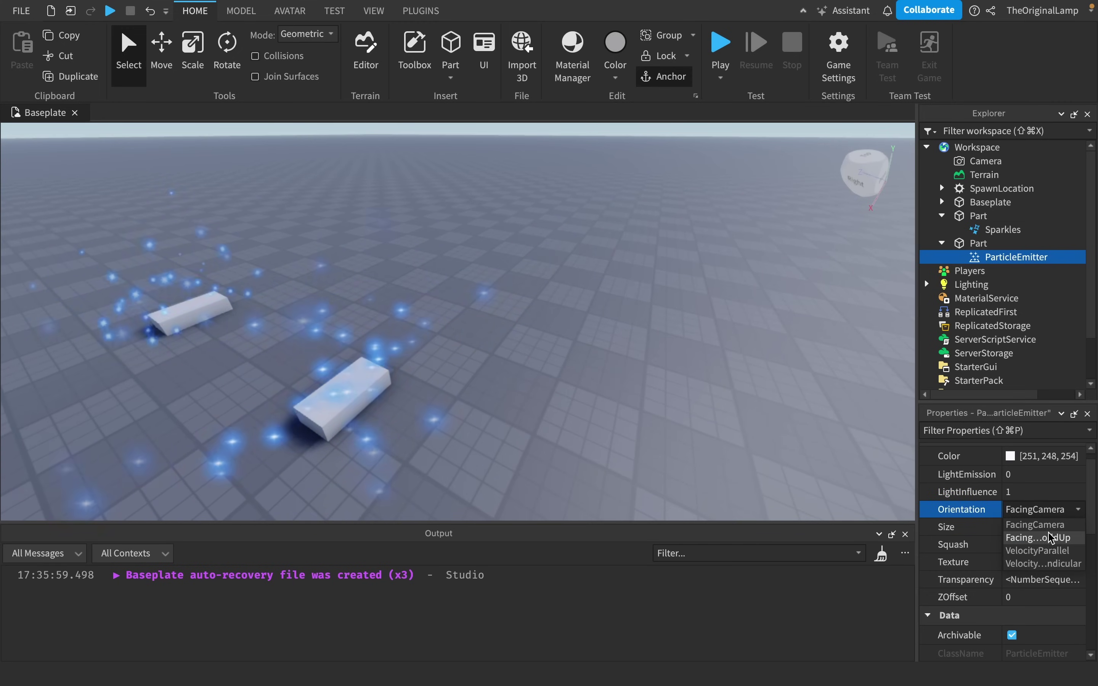
pyautogui.click(1055, 539)
pyautogui.moveTo(789, 429); pyautogui.dragTo(790, 424, button='right')
pyautogui.click(789, 419)
pyautogui.moveTo(880, 419); pyautogui.dragTo(879, 419, button='right')
pyautogui.scroll(-5, 815, 383)
pyautogui.moveTo(814, 381); pyautogui.dragTo(815, 381, button='right')
pyautogui.scroll(-3, 815, 381)
pyautogui.click(512, 382)
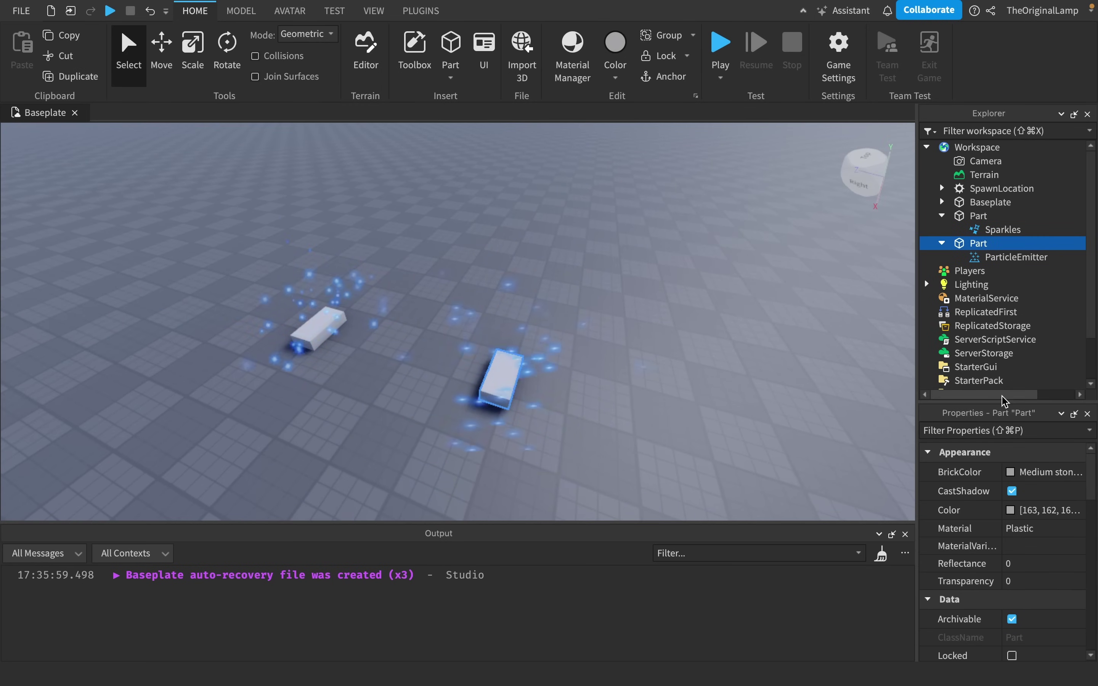
# Try the VelocityParallel orientation on the ParticleEmitter and return it to FacingCameraWorldUp.
pyautogui.click(1006, 258)
pyautogui.click(1038, 525)
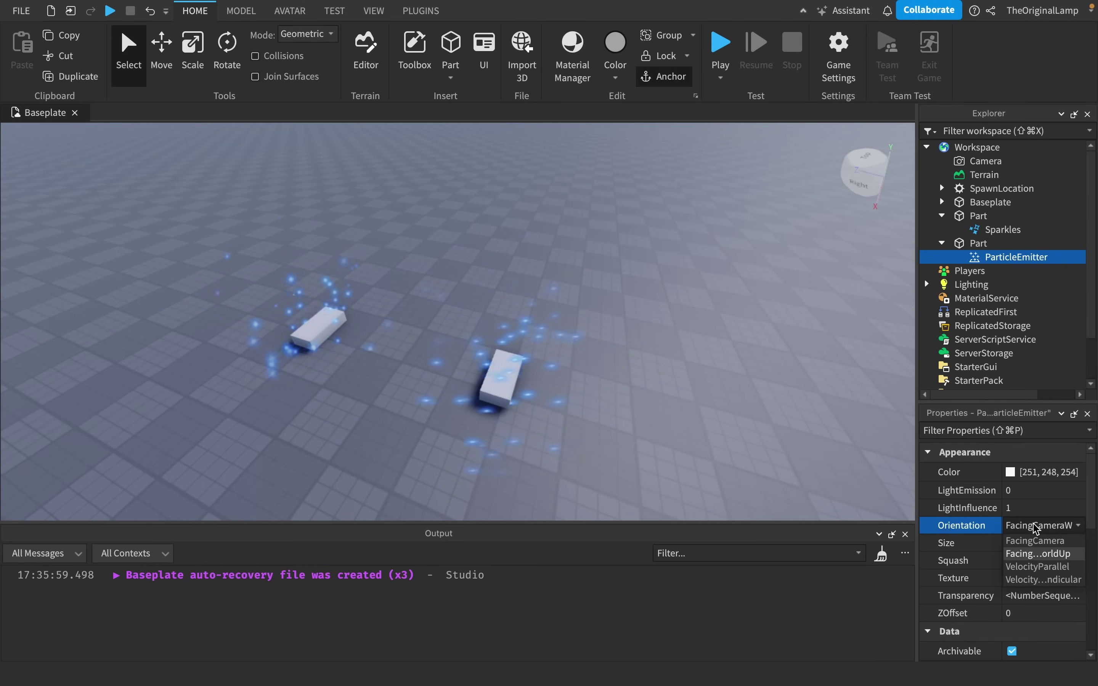
pyautogui.click(1042, 566)
pyautogui.moveTo(738, 441); pyautogui.dragTo(738, 441, button='right')
pyautogui.scroll(4, 738, 441)
pyautogui.scroll(-6, 739, 446)
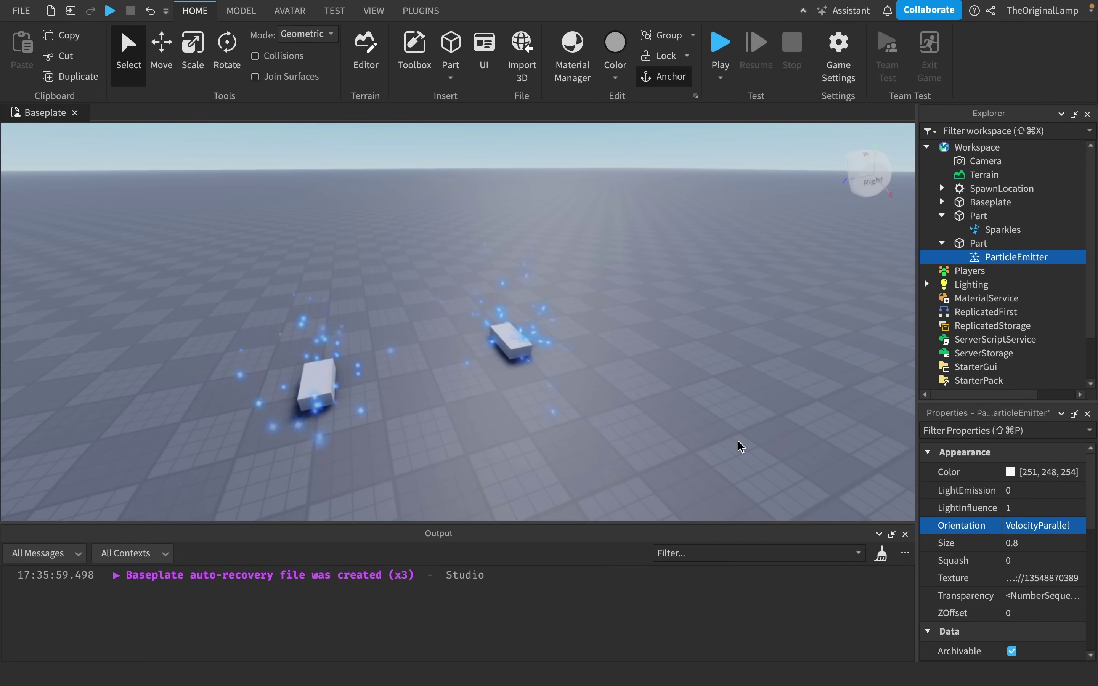
pyautogui.click(1018, 526)
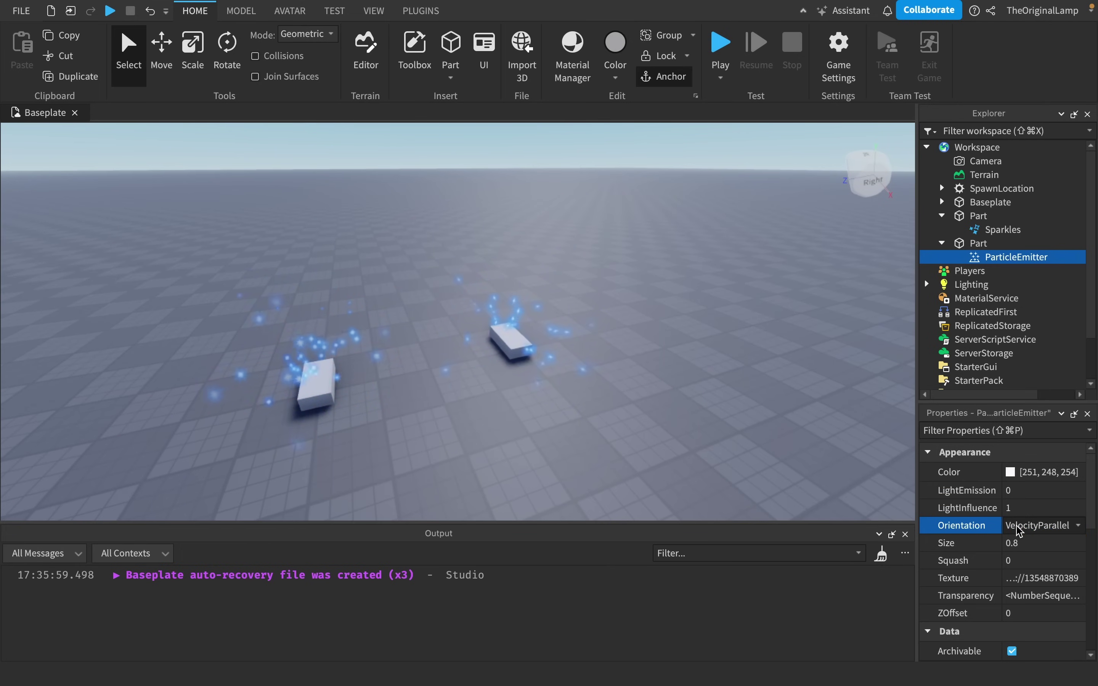
pyautogui.click(1029, 543)
# Review the ParticleEmitter's remaining property categories, including the Acceleration setting under Motion.
pyautogui.scroll(-10, 1011, 533)
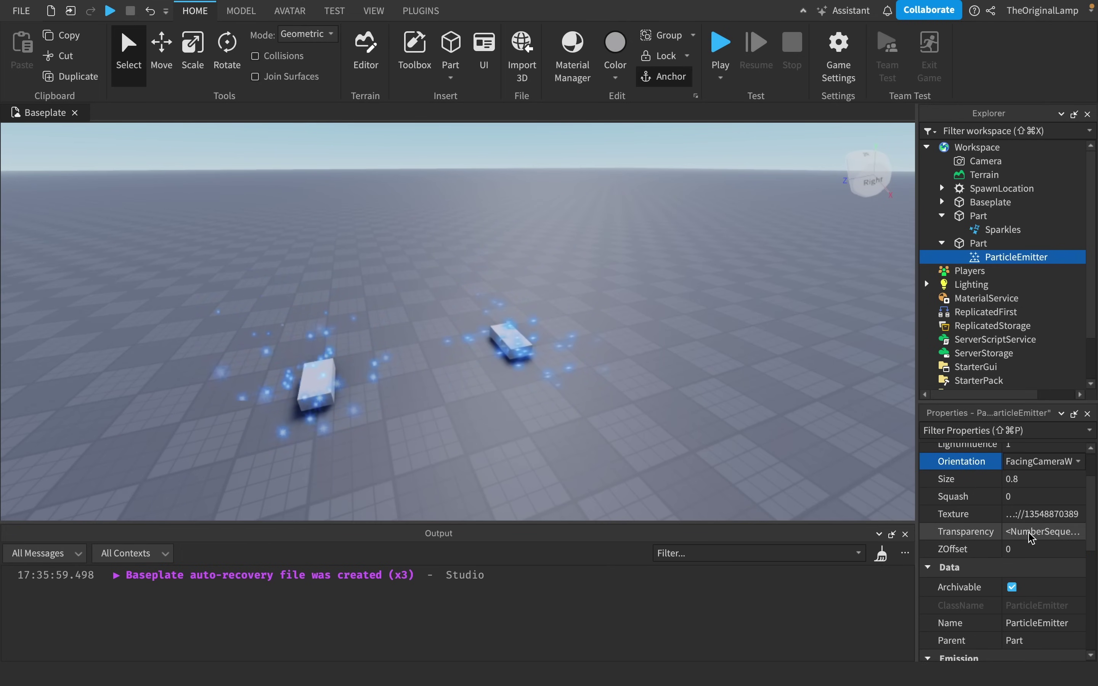
pyautogui.scroll(-2, 1023, 581)
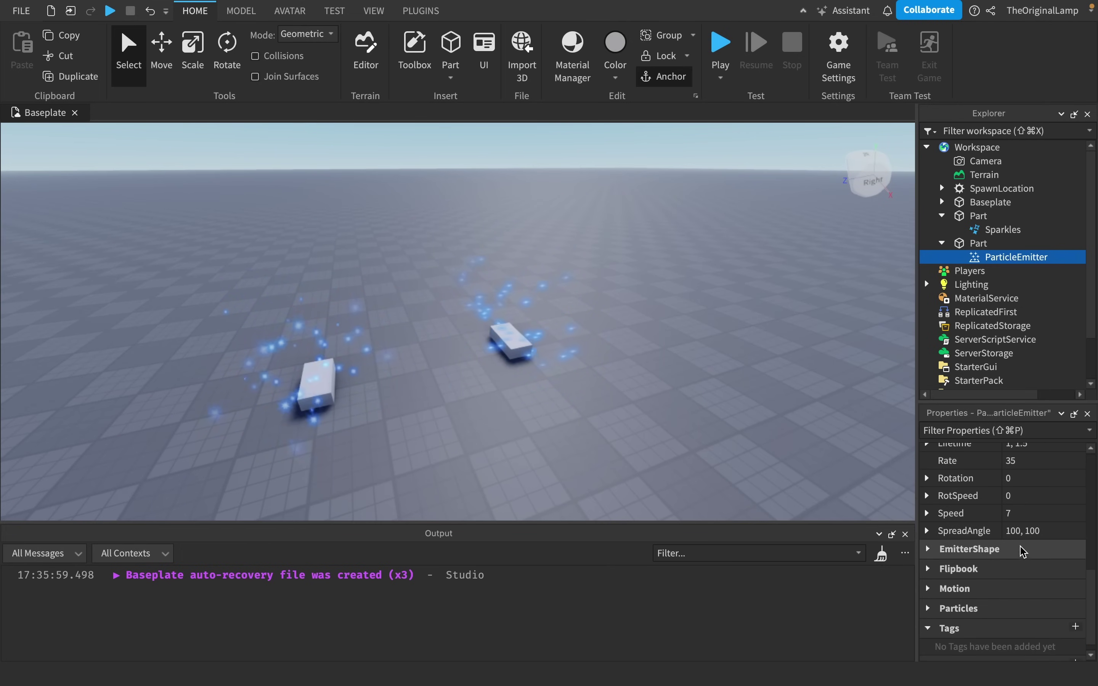
pyautogui.scroll(-1, 930, 591)
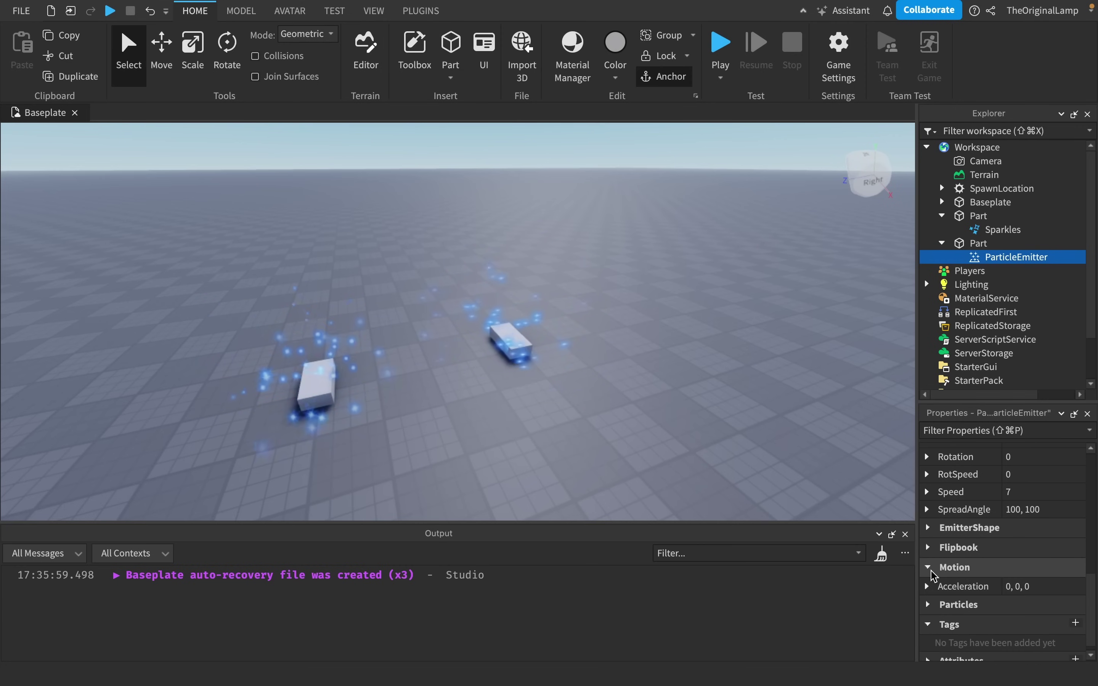
pyautogui.click(932, 574)
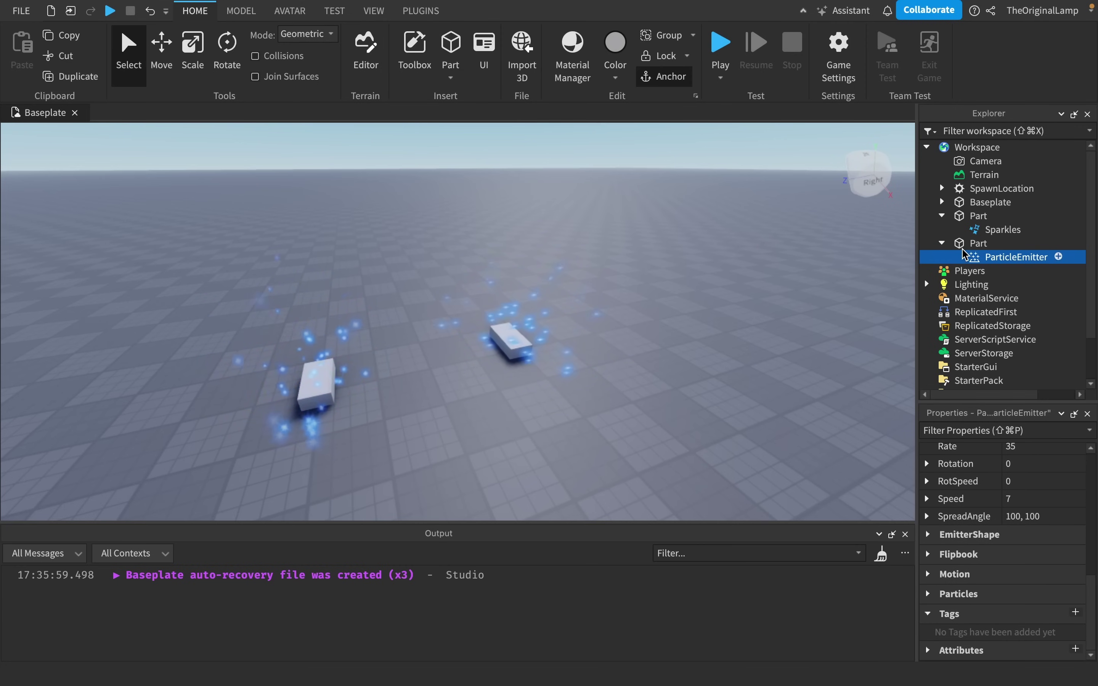
# Collapse the ParticleEmitter's part in the Explorer and move that part next to the Sparkles part on the baseplate.
pyautogui.click(941, 242)
pyautogui.rightClick(677, 318)
pyautogui.click(518, 332)
pyautogui.moveTo(522, 339); pyautogui.dragTo(357, 348)
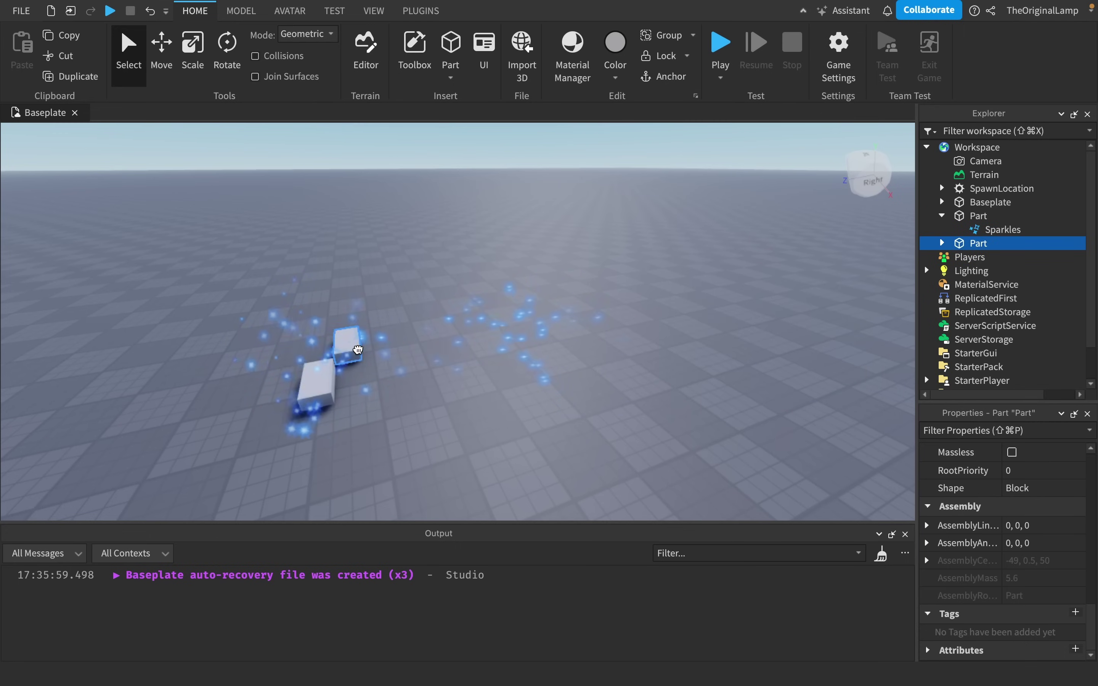
pyautogui.click(448, 378)
# Collapse the Sparkles part in the Explorer and delete both particle parts from the Workspace.
pyautogui.press('d')
pyautogui.press('w')
pyautogui.moveTo(448, 378); pyautogui.dragTo(450, 384, button='right')
pyautogui.scroll(-5, 451, 383)
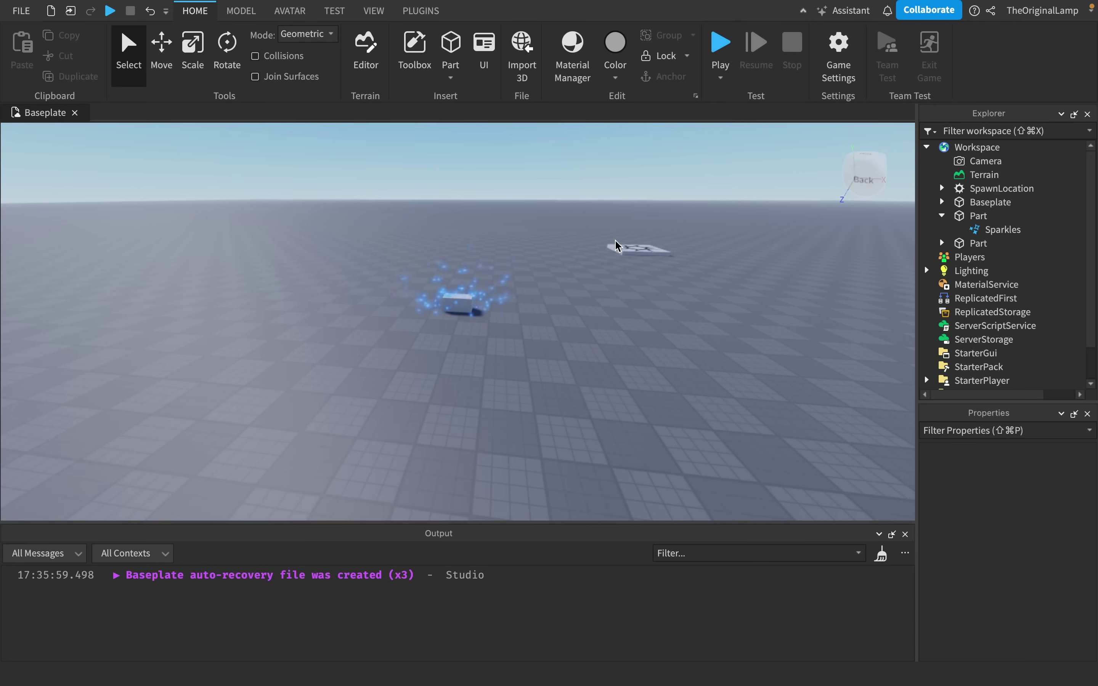
pyautogui.click(942, 216)
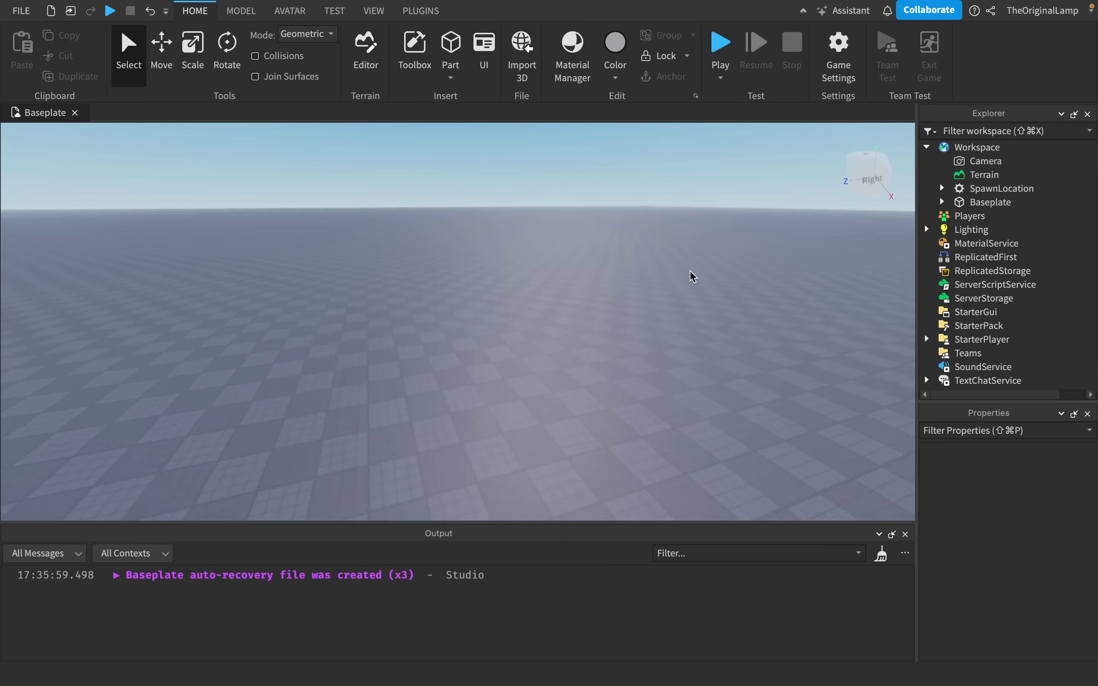
pyautogui.moveTo(689, 271); pyautogui.dragTo(713, 267, button='right')
pyautogui.press('w')
pyautogui.scroll(-5, 713, 267)
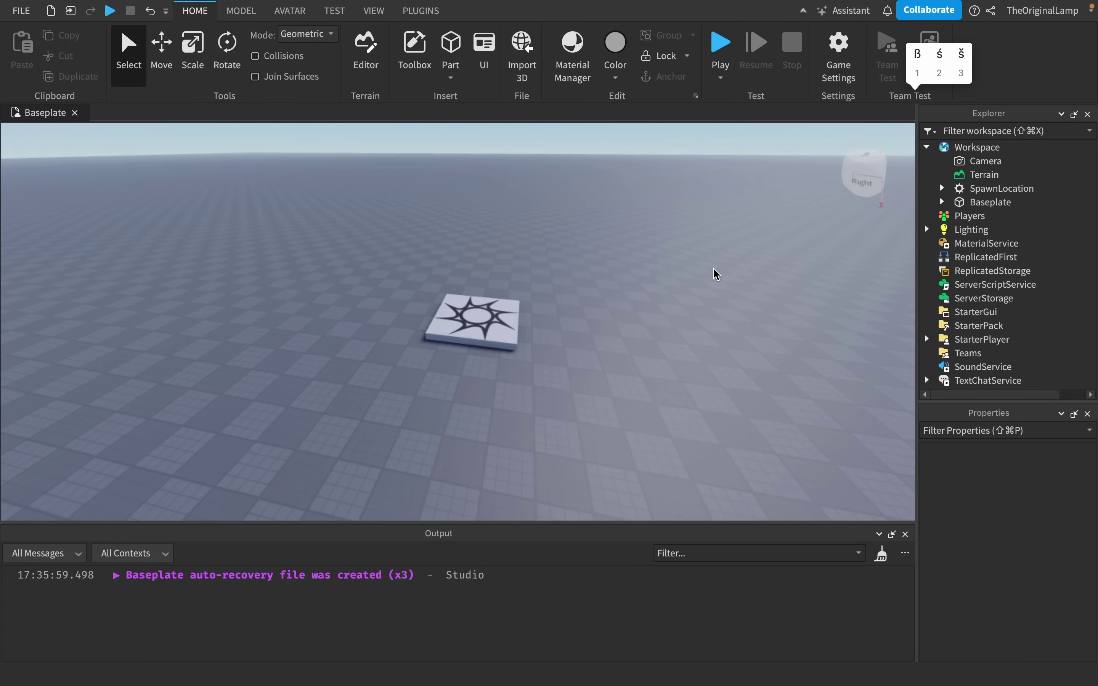
pyautogui.scroll(3, 735, 271)
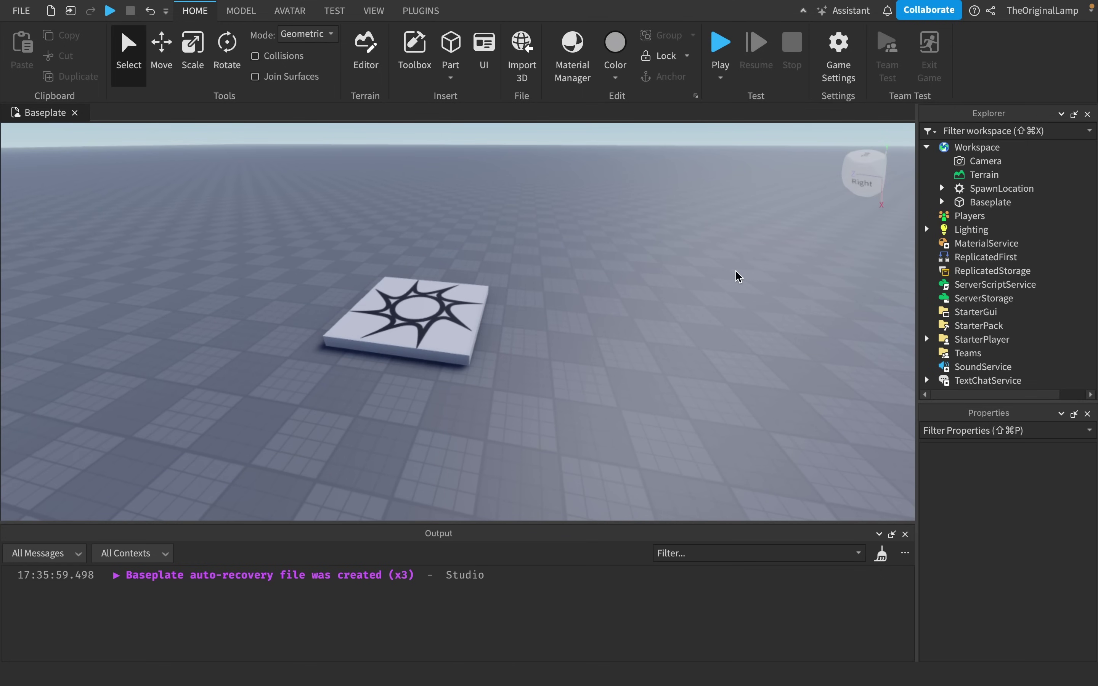
pyautogui.press('s')
pyautogui.moveTo(711, 265); pyautogui.dragTo(709, 262, button='right')
pyautogui.press('w')
pyautogui.scroll(-3, 709, 262)
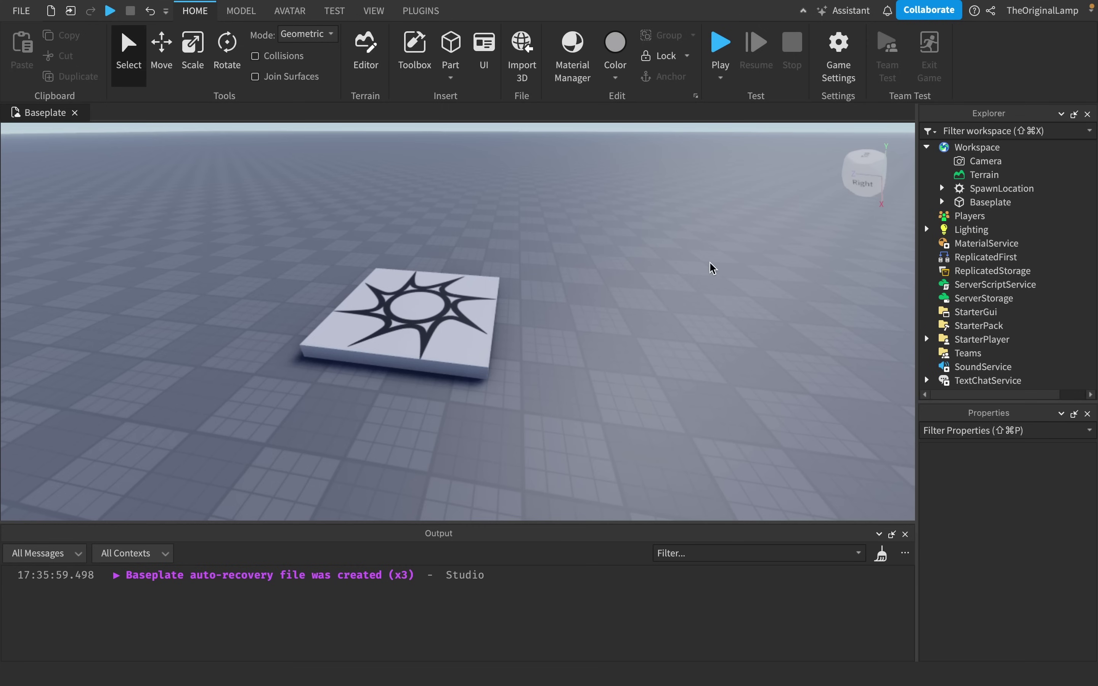
pyautogui.scroll(-2, 710, 264)
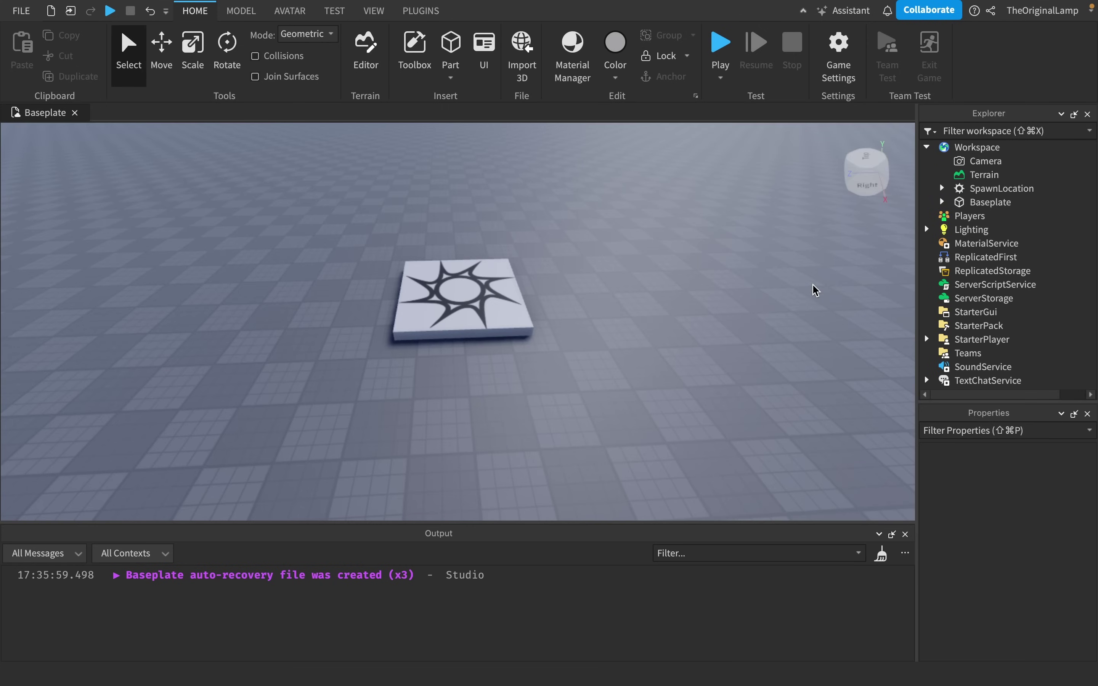
pyautogui.scroll(3, 813, 288)
pyautogui.scroll(-3, 814, 286)
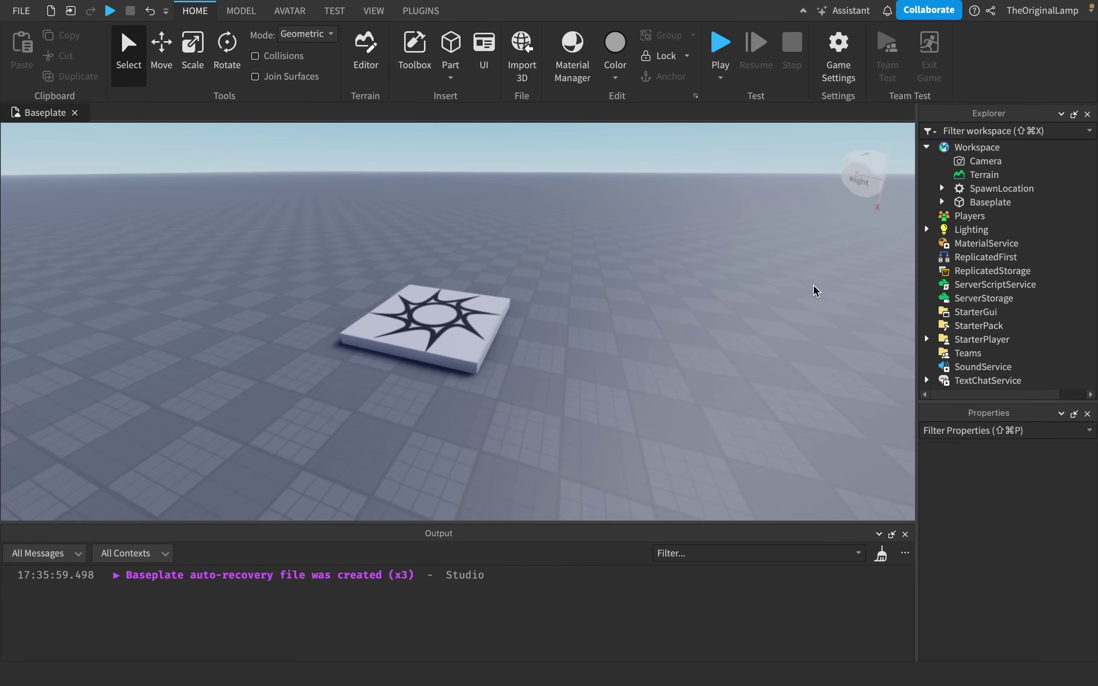